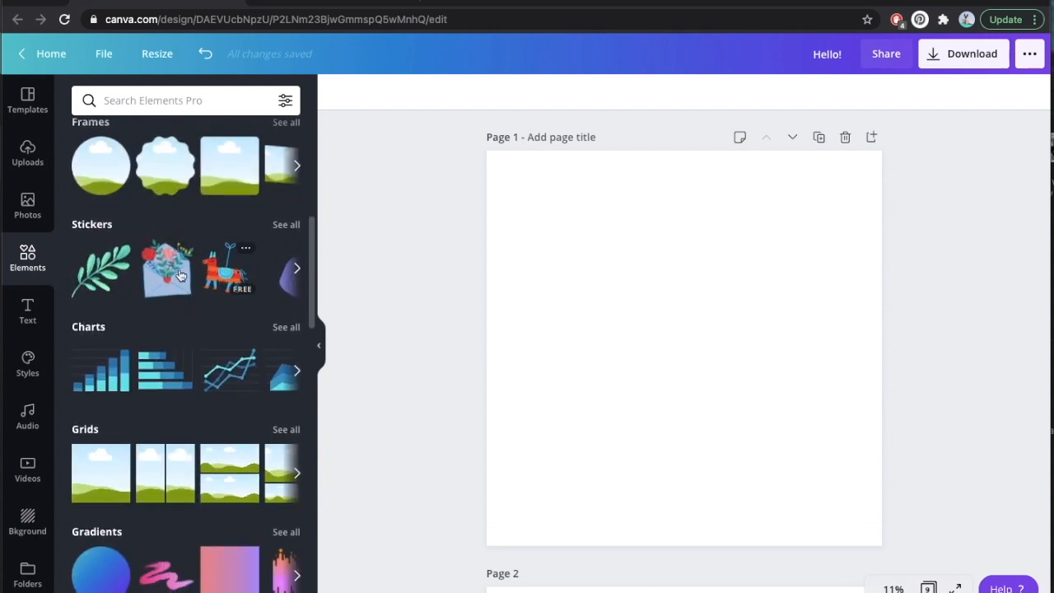
Browse the element collections, such as Camping Rustic Drawing, Handdrawn Animals, Organic Rainbows and Bright Leaves.
{"action": "scroll", "coordinate": [179, 272], "scroll_direction": "down", "scroll_amount": 3}
{"action": "scroll", "coordinate": [181, 275], "scroll_direction": "down", "scroll_amount": 5}
{"action": "scroll", "coordinate": [179, 275], "scroll_direction": "down", "scroll_amount": 8}
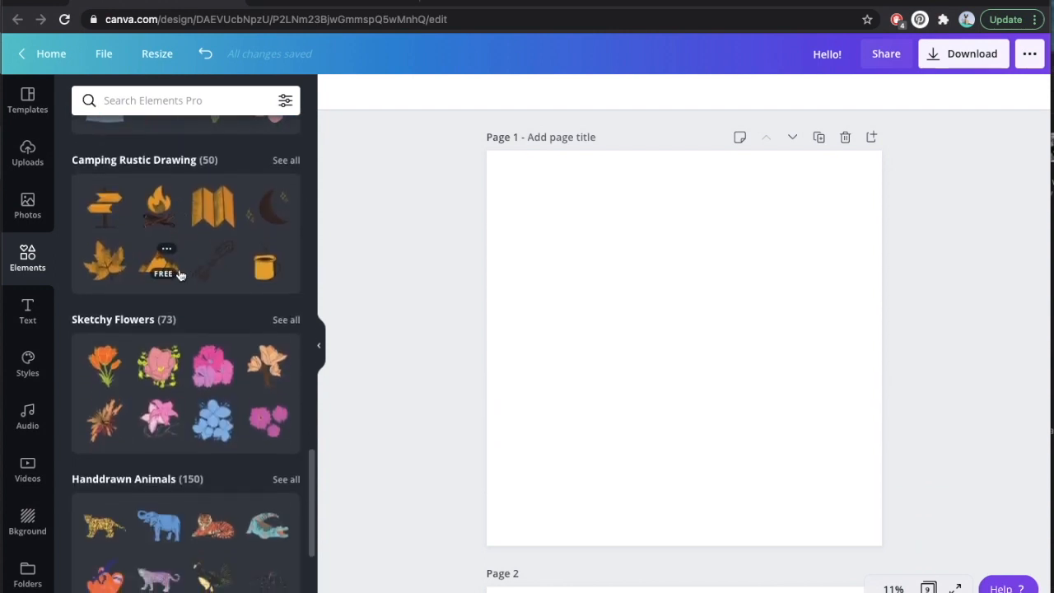
{"action": "scroll", "coordinate": [180, 275], "scroll_direction": "down", "scroll_amount": 5}
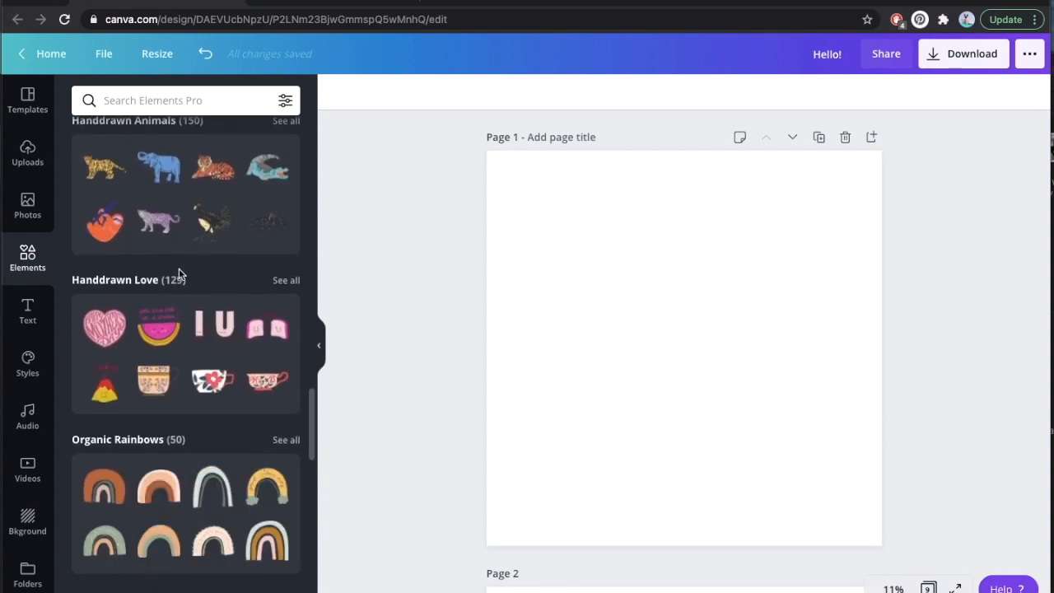
{"action": "scroll", "coordinate": [180, 275], "scroll_direction": "down", "scroll_amount": 3}
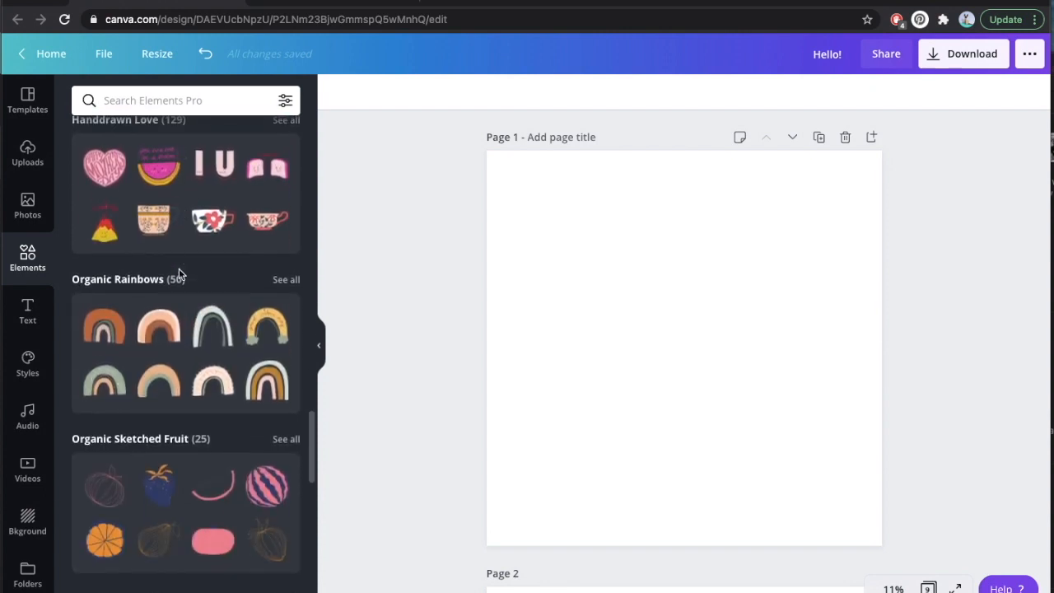
{"action": "scroll", "coordinate": [179, 275], "scroll_direction": "down", "scroll_amount": 4}
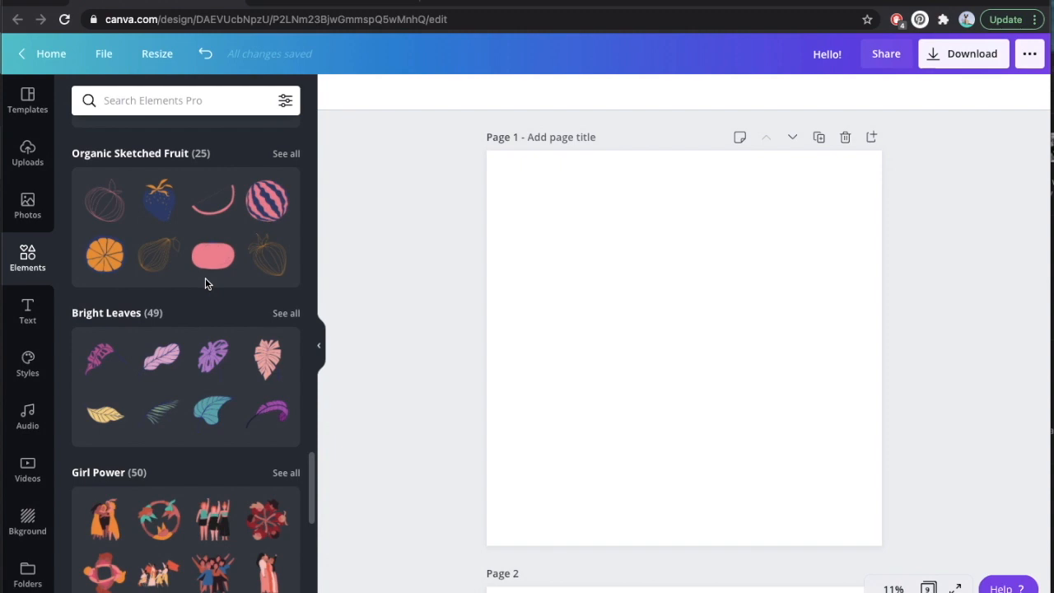
{"action": "scroll", "coordinate": [205, 277], "scroll_direction": "up", "scroll_amount": 15}
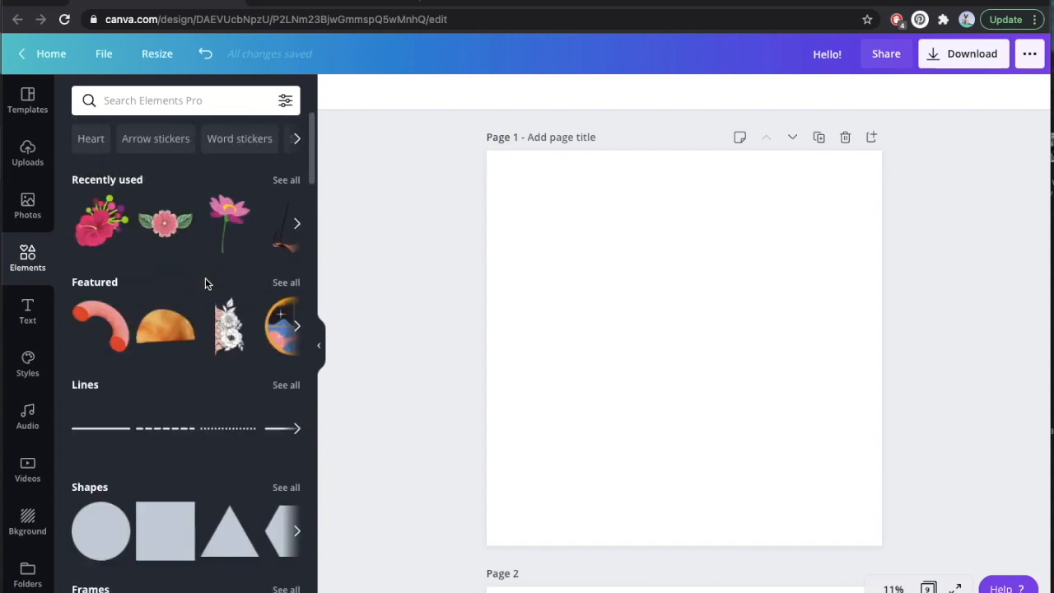
Search the elements for "woman".
{"action": "left_click", "coordinate": [131, 102]}
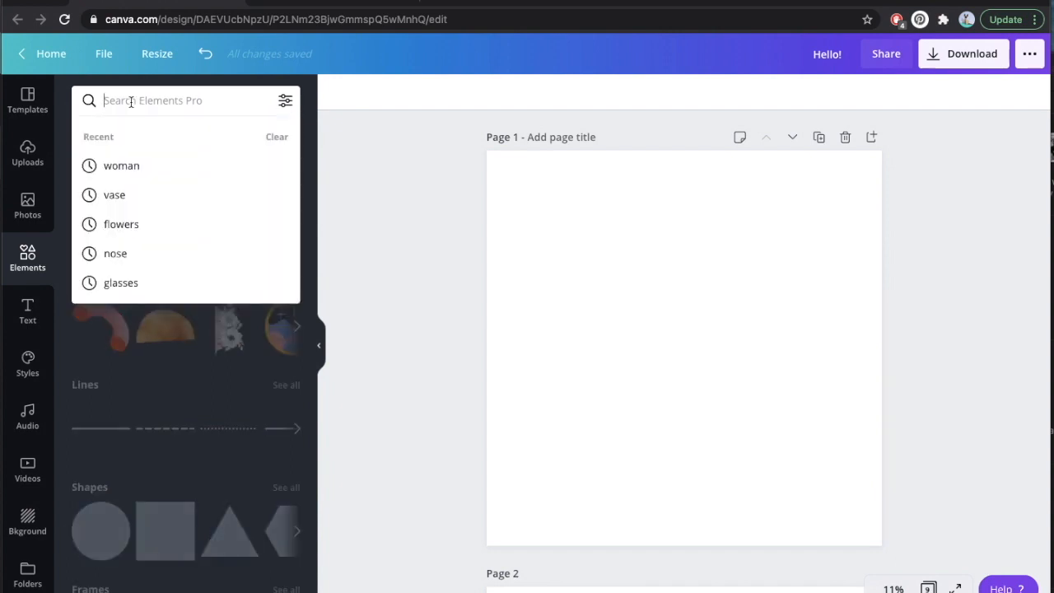
{"action": "type", "text": "woman"}
{"action": "key", "text": "Return"}
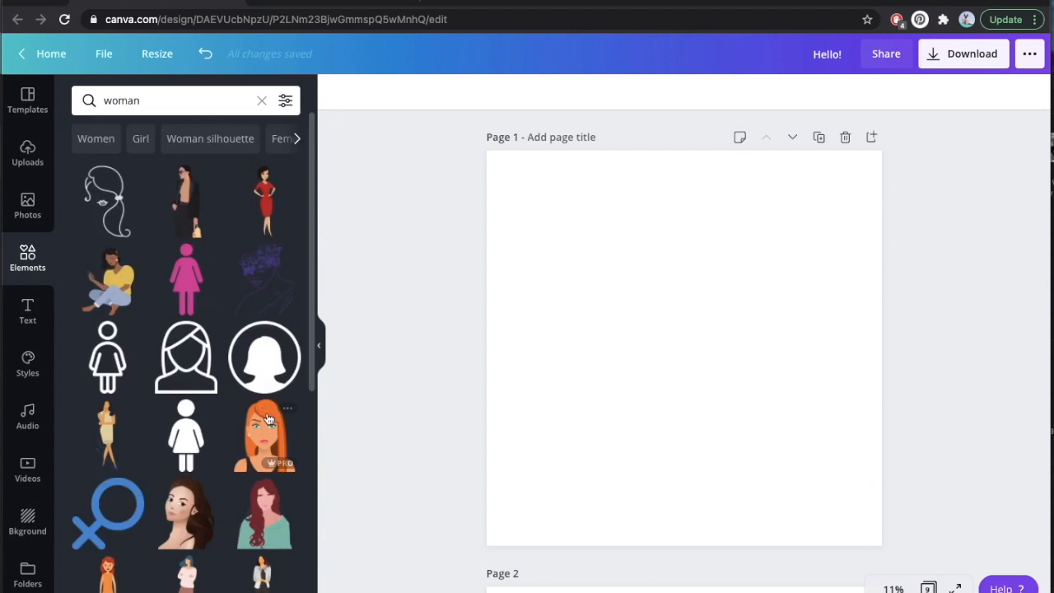
Try the red-haired woman in a green top and the line-art woman's head on page 1, deleting each.
{"action": "left_click", "coordinate": [262, 526]}
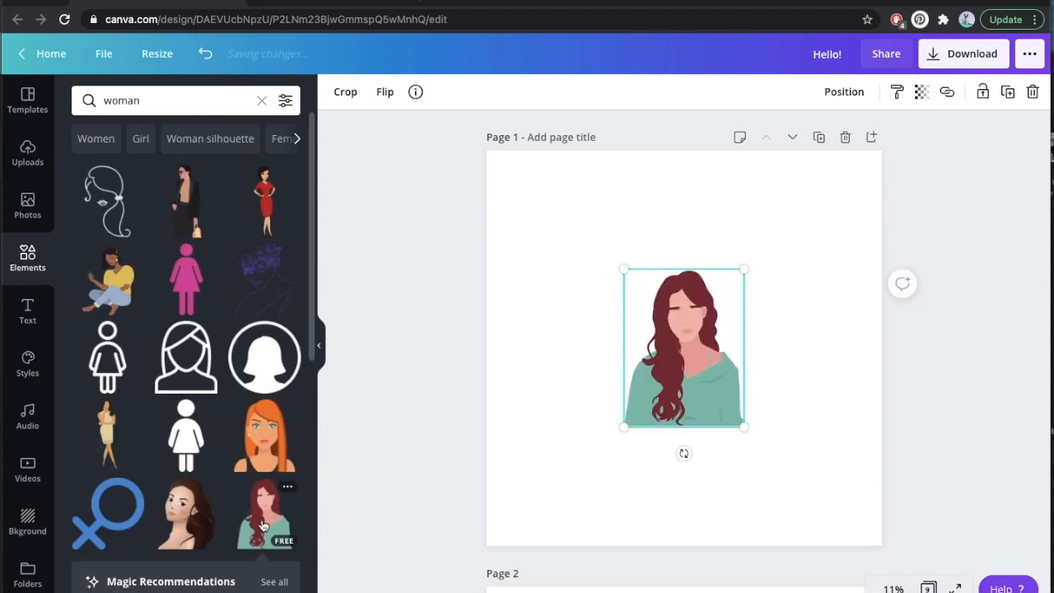
{"action": "key", "text": "Delete"}
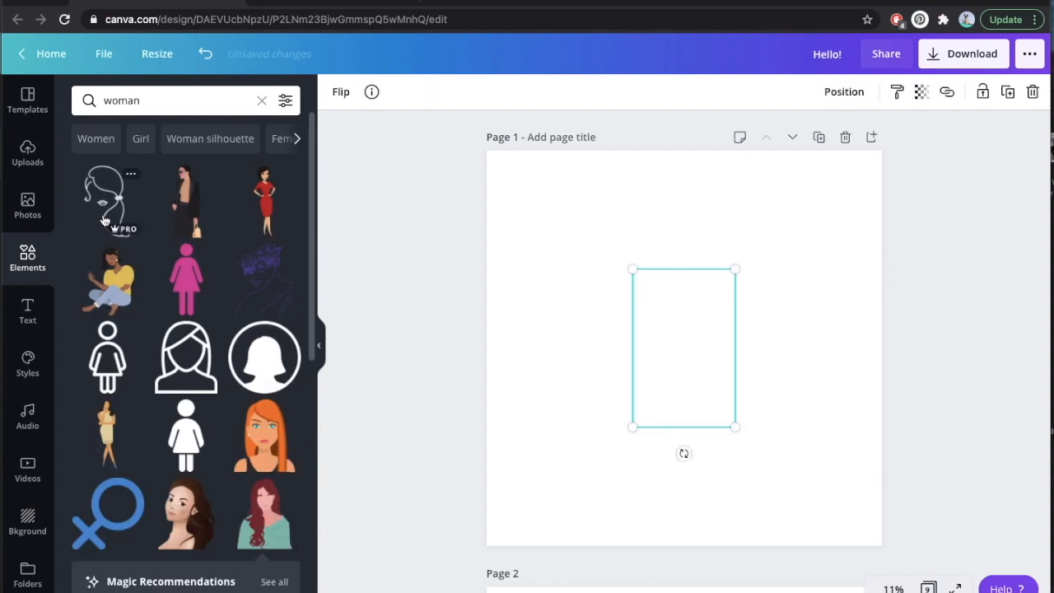
{"action": "left_click", "coordinate": [105, 222]}
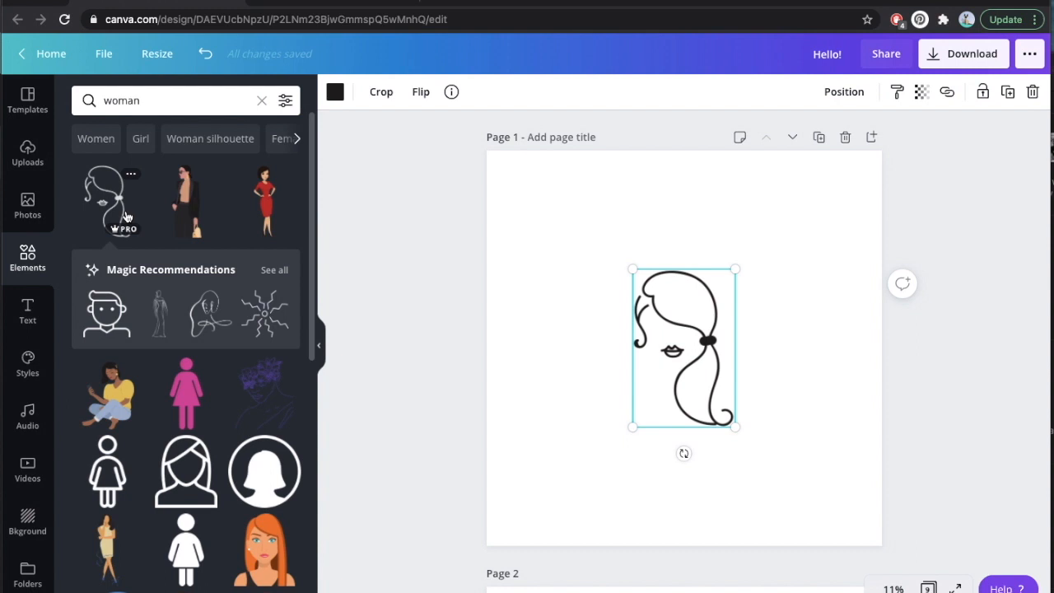
{"action": "key", "text": "Delete"}
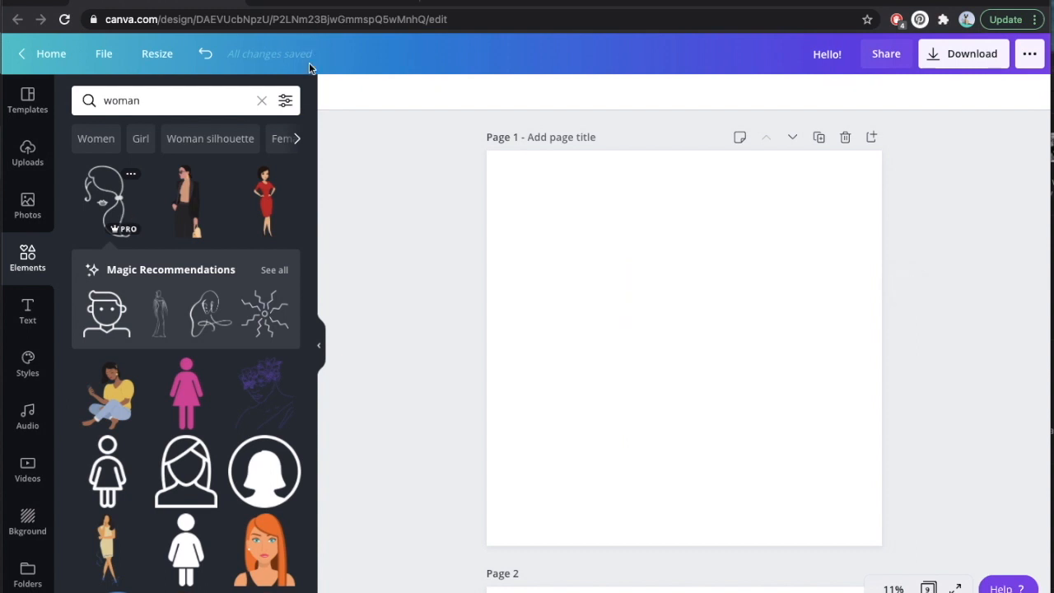
Filter the woman graphics to static, free elements only.
{"action": "left_click", "coordinate": [286, 101]}
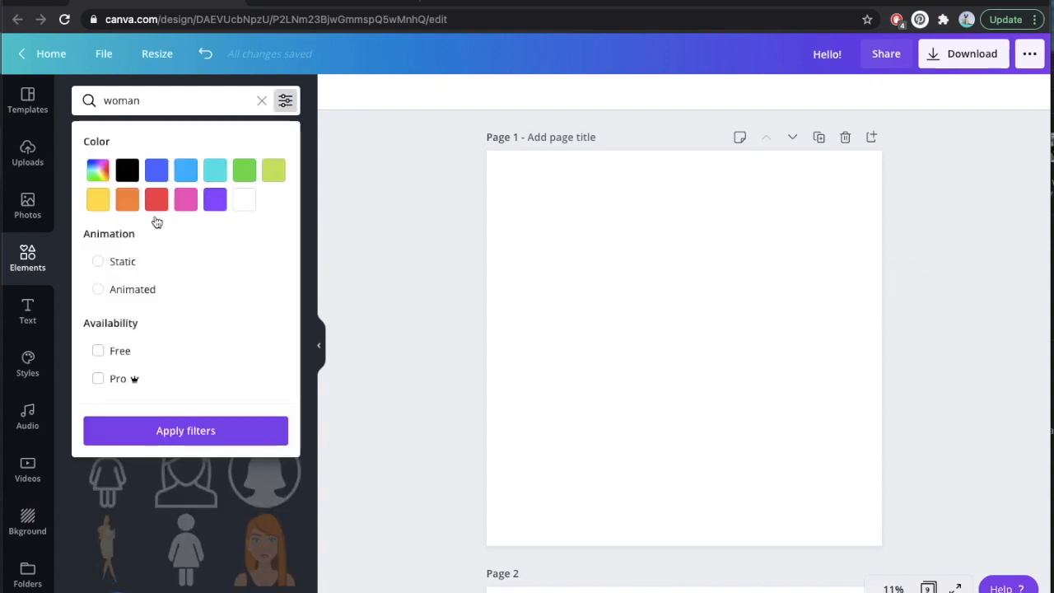
{"action": "left_click", "coordinate": [98, 351]}
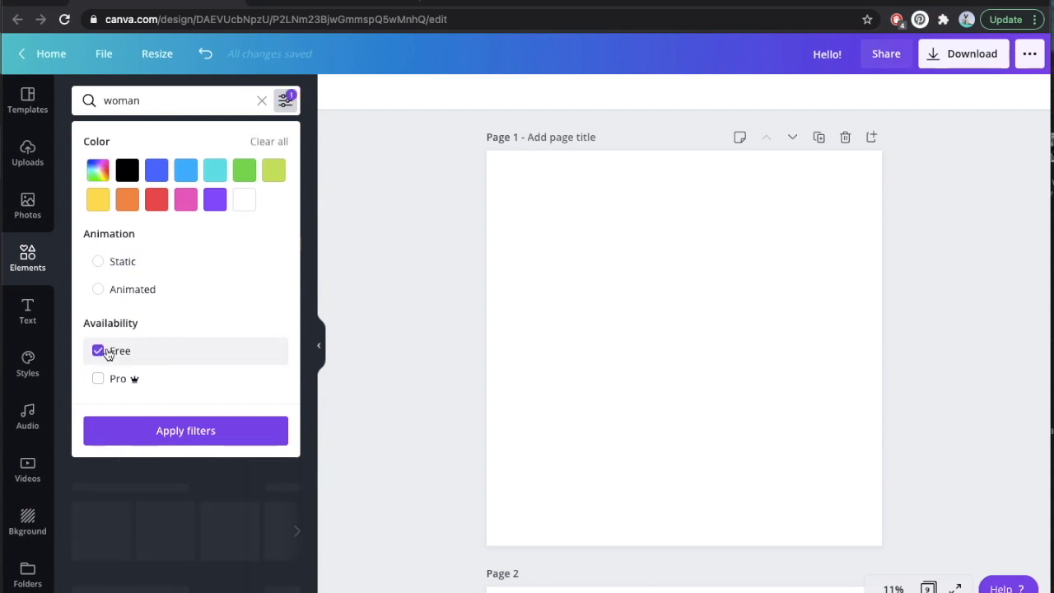
{"action": "left_click", "coordinate": [117, 263]}
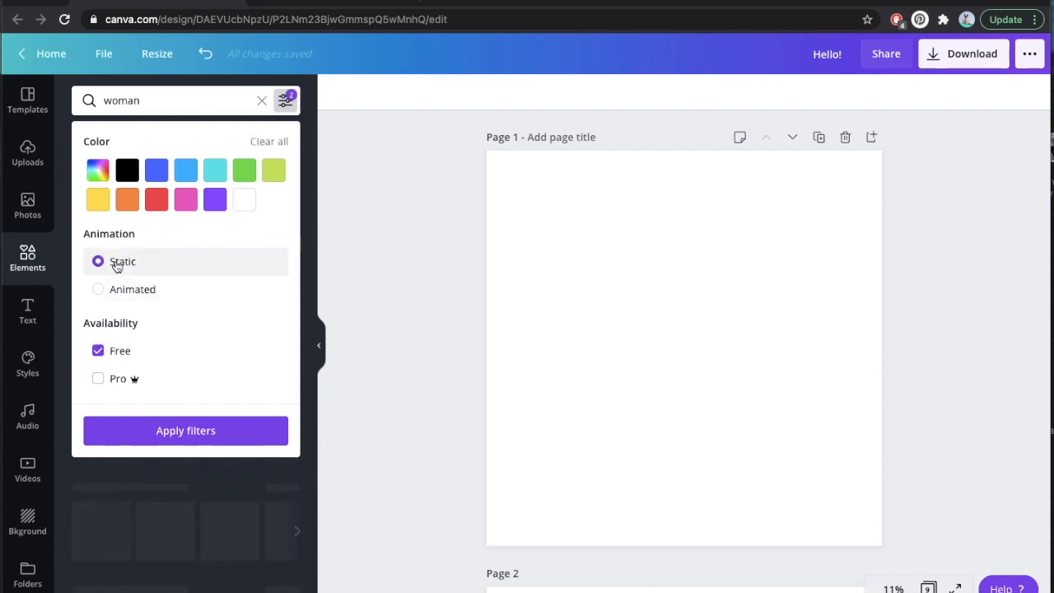
{"action": "left_click", "coordinate": [167, 436]}
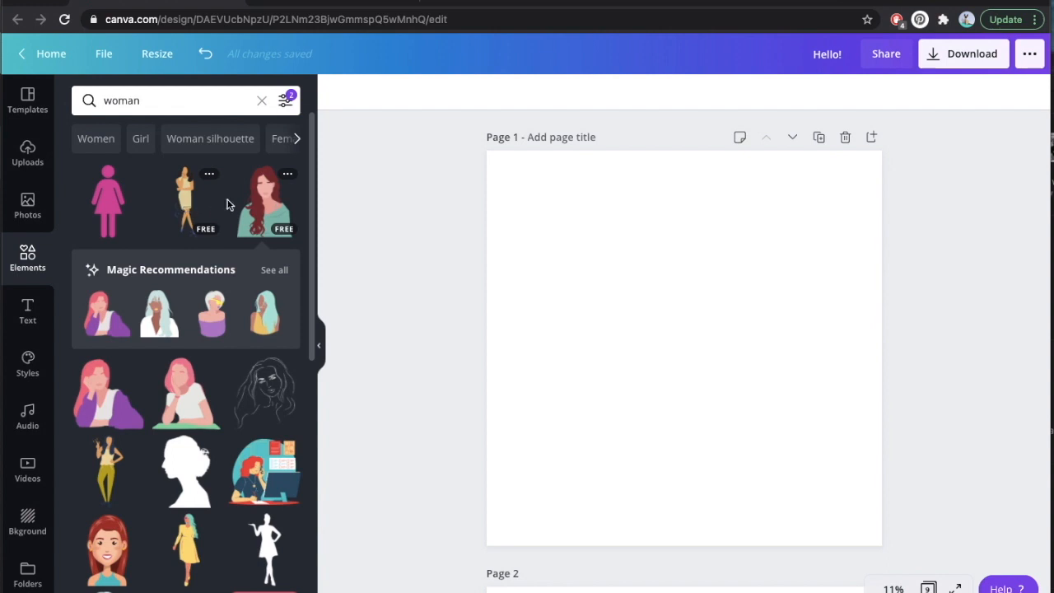
Try the red-haired woman and an enlarged white-haired woman with yellow sunglasses on page 1, deleting each.
{"action": "left_click", "coordinate": [255, 206]}
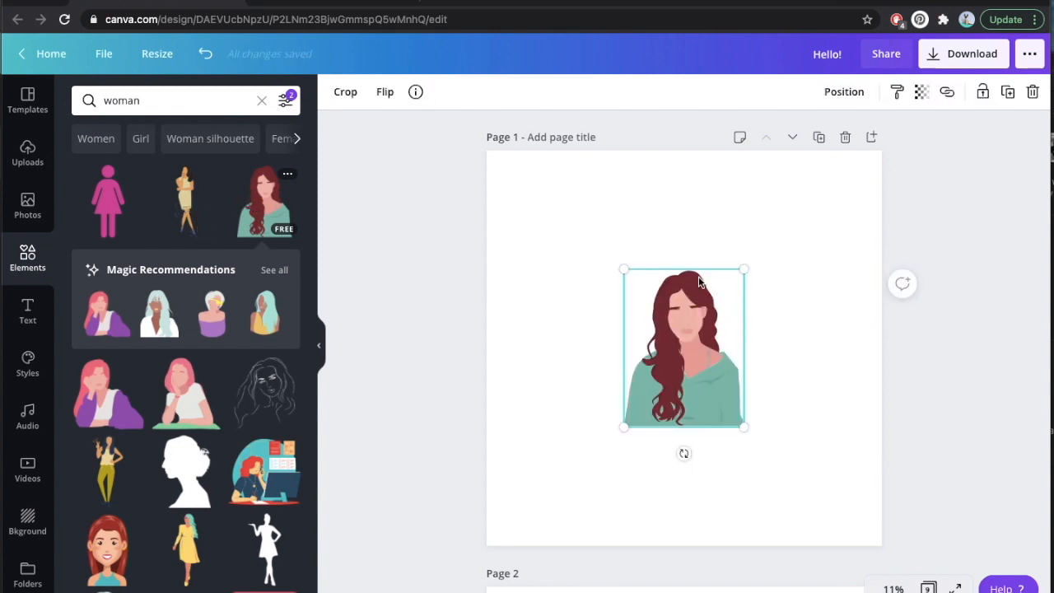
{"action": "key", "text": "Delete"}
{"action": "left_click", "coordinate": [212, 315]}
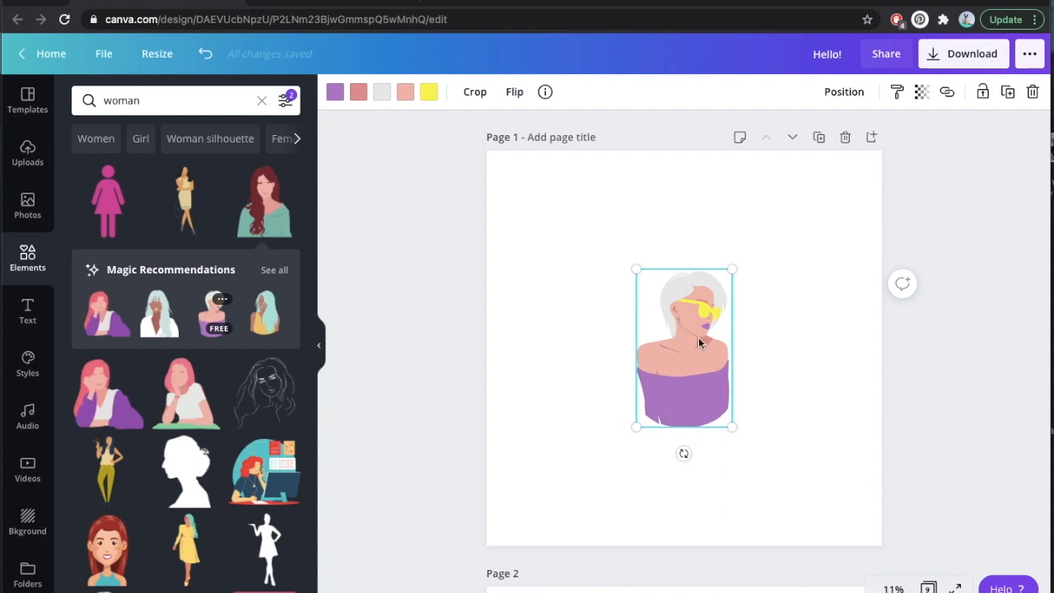
{"action": "left_click_drag", "start_coordinate": [829, 203], "coordinate": [873, 171]}
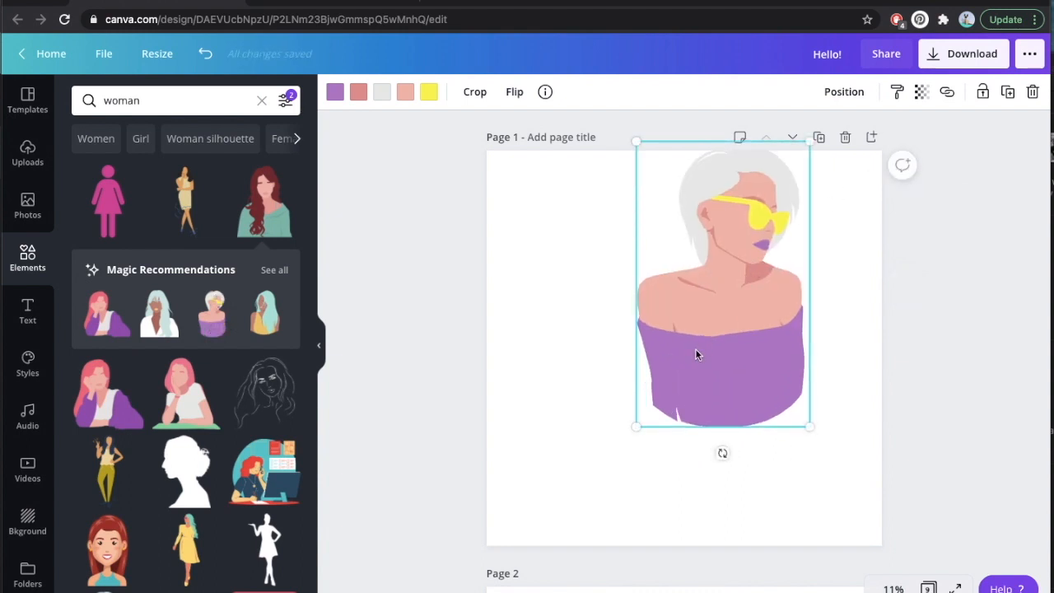
{"action": "left_click_drag", "start_coordinate": [701, 346], "coordinate": [648, 424]}
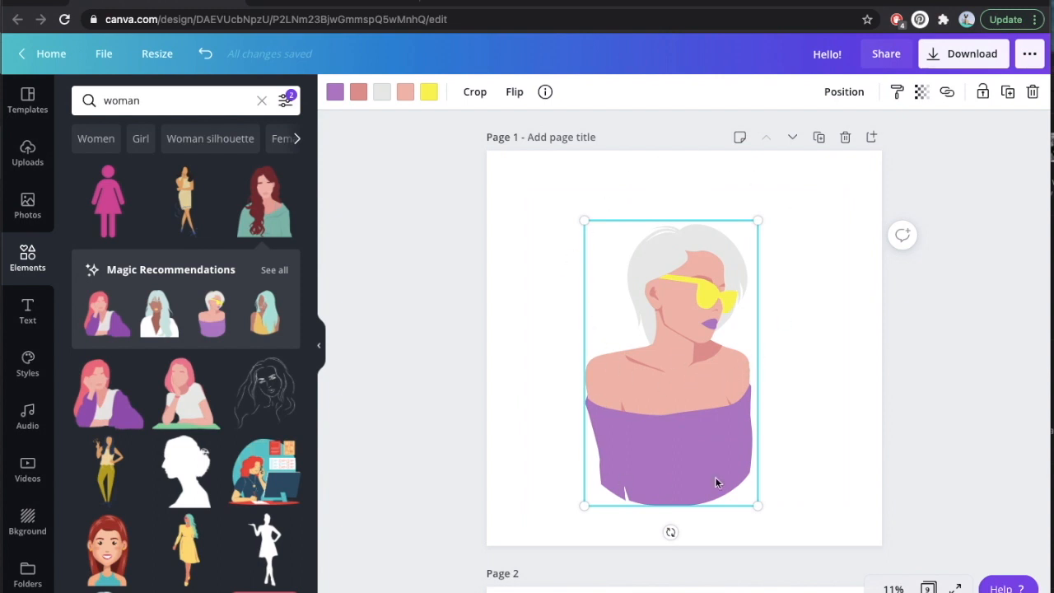
{"action": "key", "text": "Delete"}
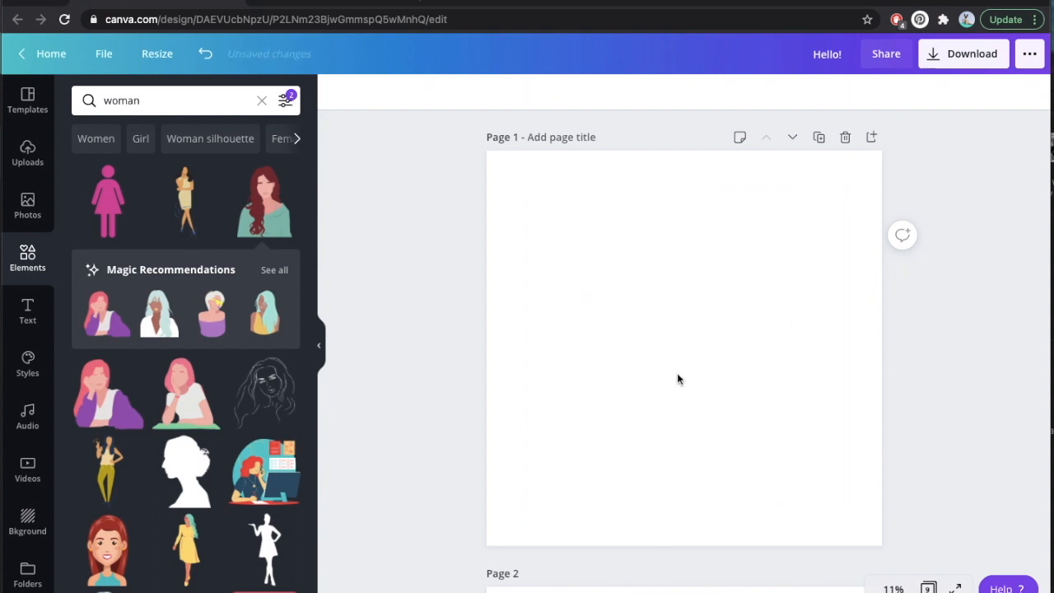
Add the black-haired woman in a purple top to page 1 and enlarge her around the page centre.
{"action": "scroll", "coordinate": [140, 206], "scroll_direction": "down", "scroll_amount": 5}
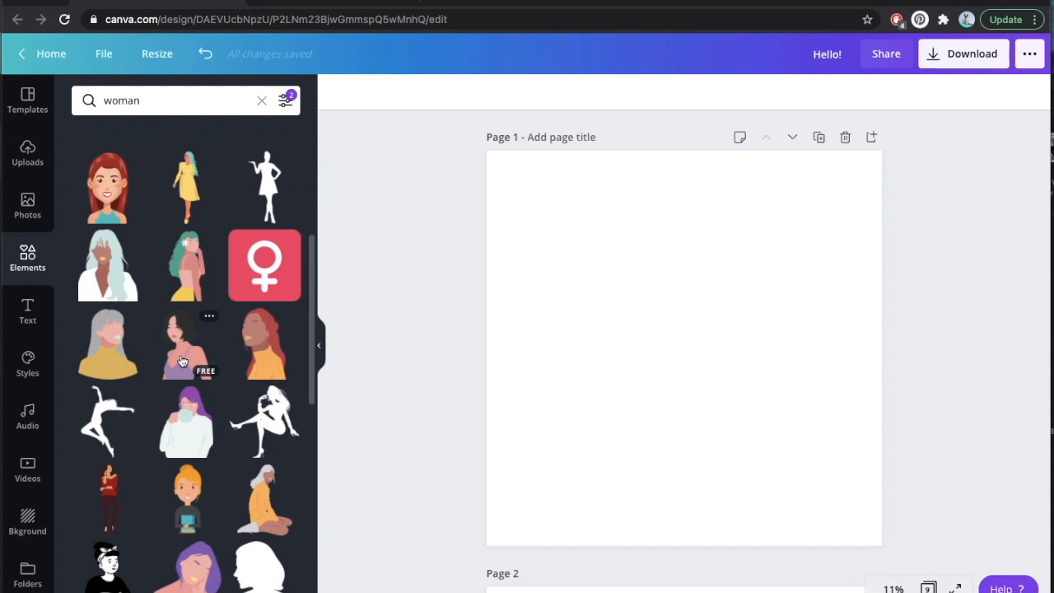
{"action": "left_click", "coordinate": [182, 362]}
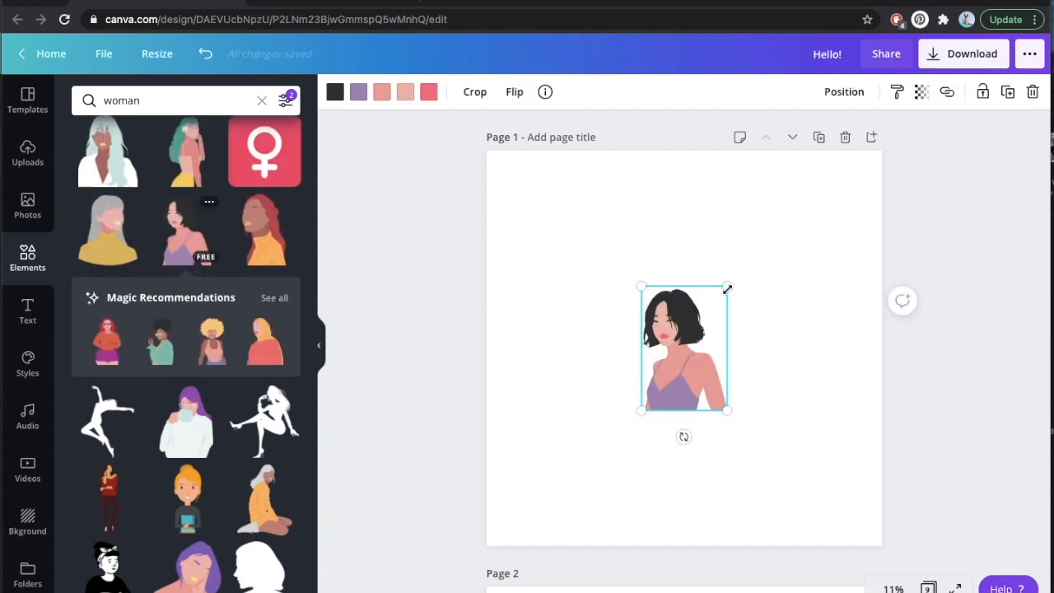
{"action": "left_click_drag", "start_coordinate": [737, 282], "coordinate": [816, 242]}
{"action": "left_click_drag", "start_coordinate": [643, 411], "coordinate": [606, 459]}
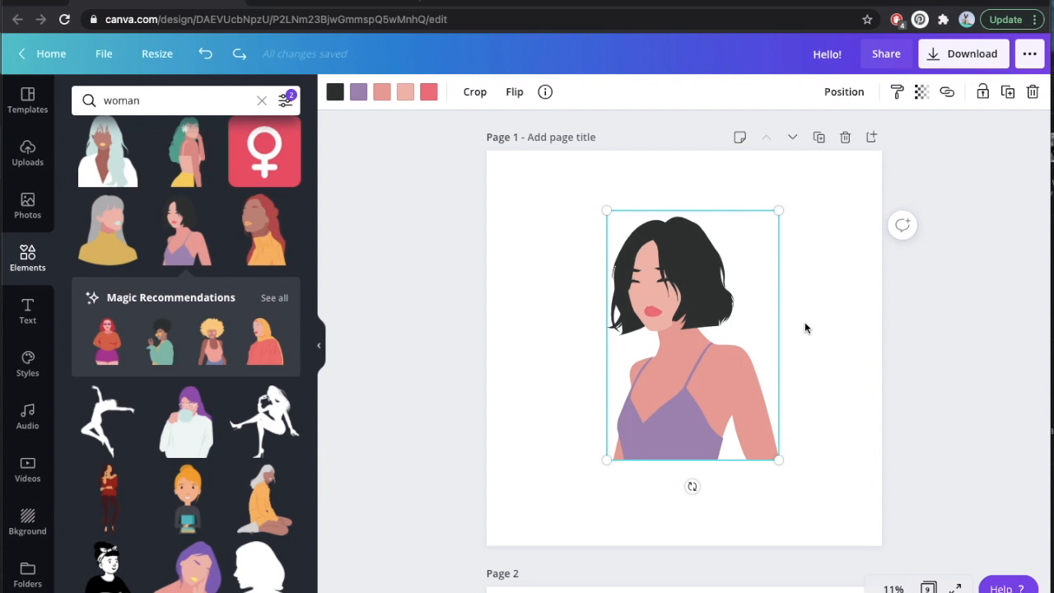
Crop the woman graphic from above to remove her head, keeping only the neck, shoulders and torso.
{"action": "double_click", "coordinate": [682, 340]}
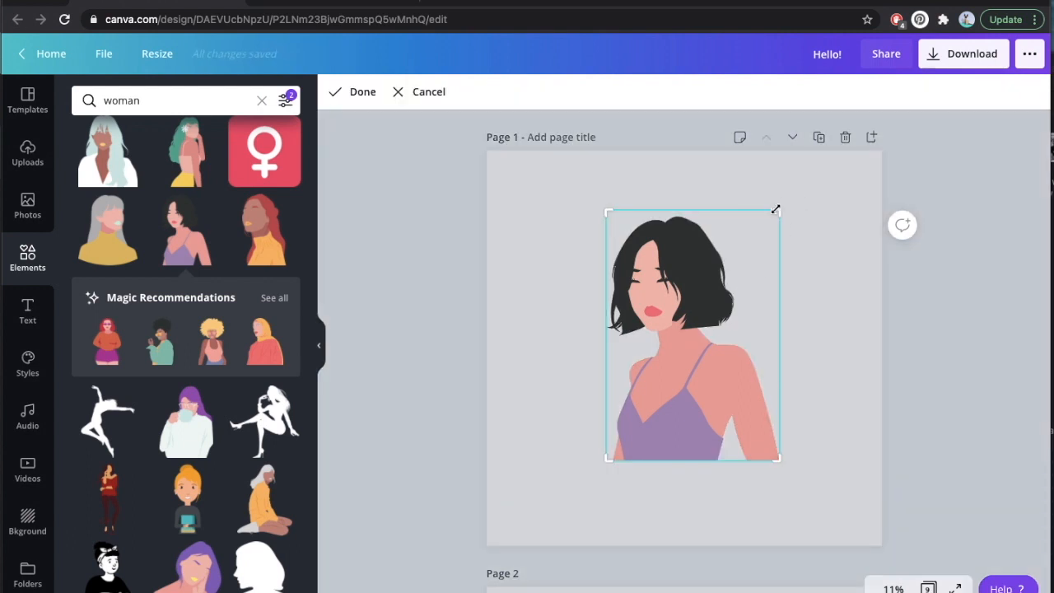
{"action": "left_click_drag", "start_coordinate": [775, 210], "coordinate": [795, 344]}
{"action": "left_click", "coordinate": [833, 339]}
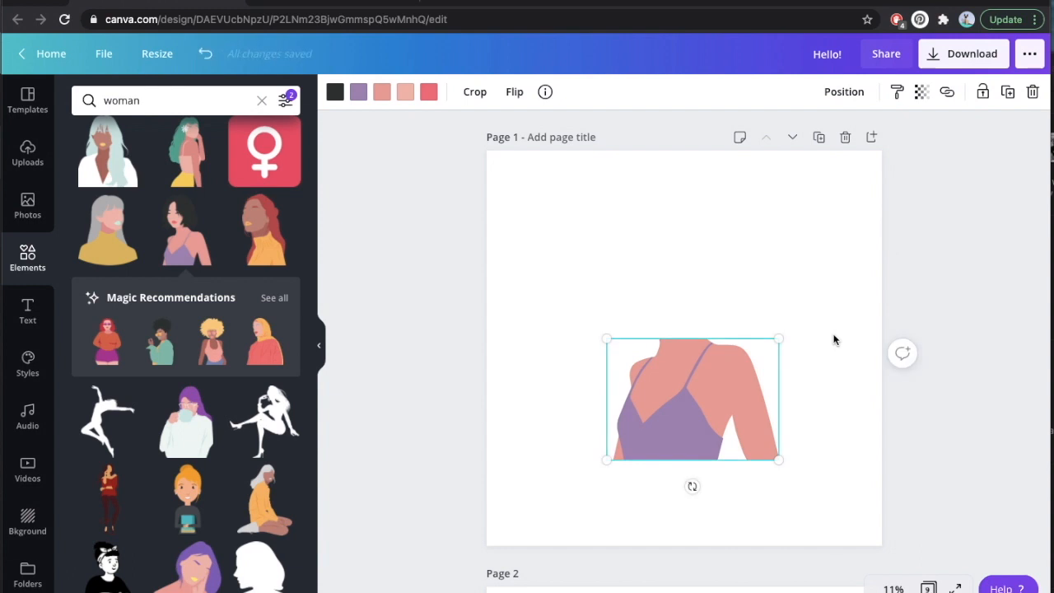
Enlarge the cropped torso to most of the page width and place it near the lower edge of page 1.
{"action": "left_click_drag", "start_coordinate": [778, 339], "coordinate": [846, 292]}
{"action": "left_click_drag", "start_coordinate": [605, 458], "coordinate": [535, 512]}
{"action": "left_click_drag", "start_coordinate": [705, 378], "coordinate": [708, 399]}
Replace the element search term with "flowers" and run the search.
{"action": "left_click", "coordinate": [156, 102]}
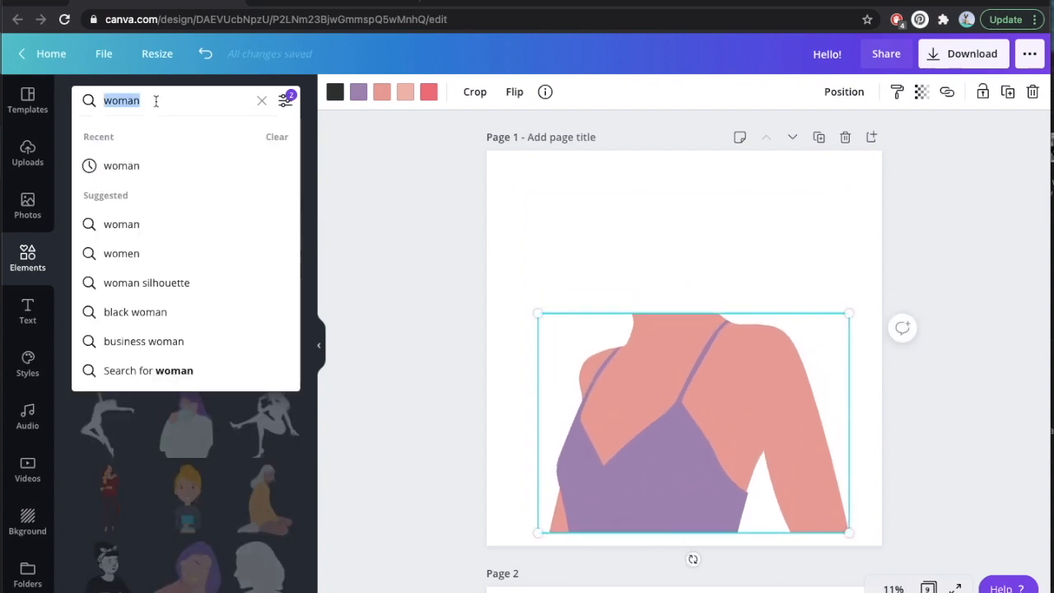
{"action": "type", "text": "flowers"}
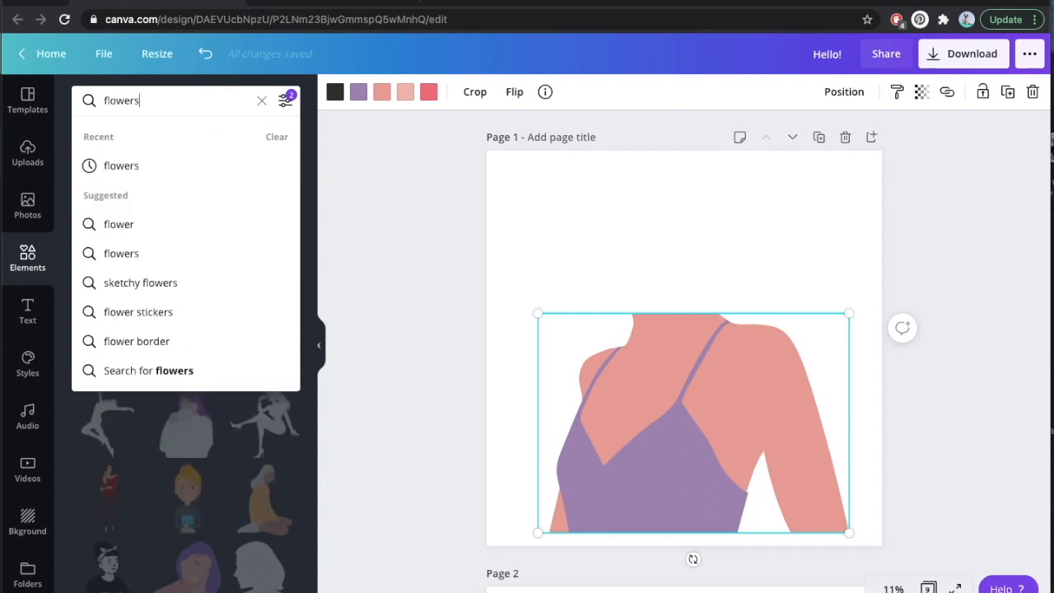
{"action": "key", "text": "Return"}
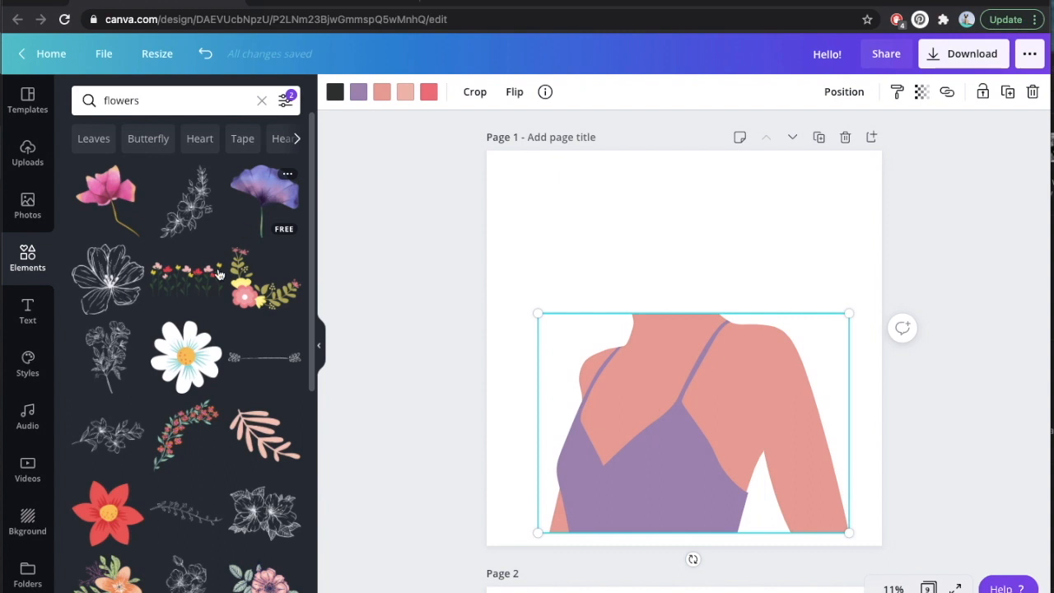
Try the white daisy, and the purple flower with a shortened stem tilted above the neck, deleting each.
{"action": "left_click", "coordinate": [192, 359]}
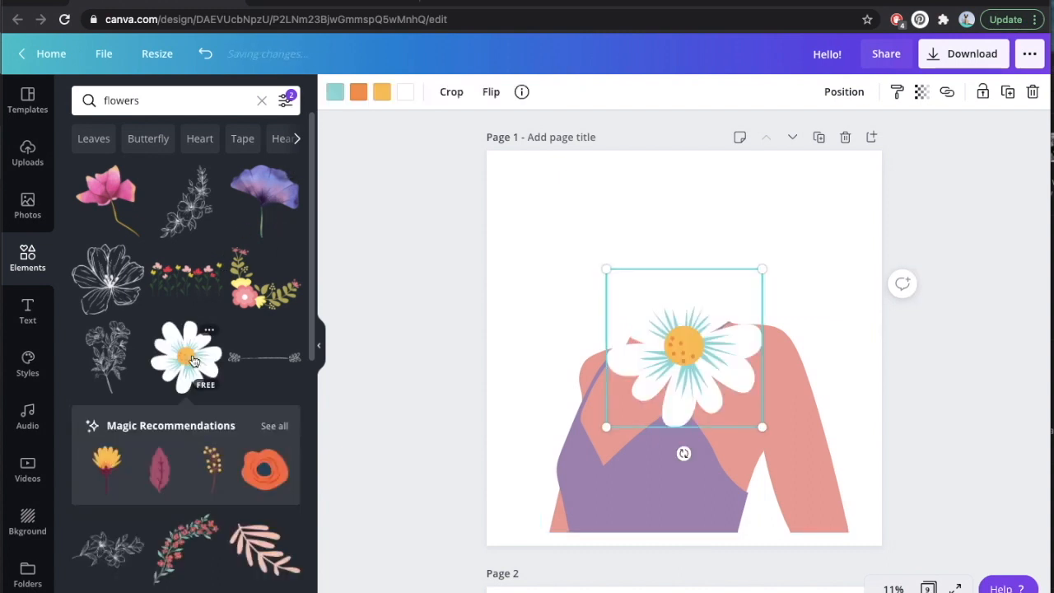
{"action": "key", "text": "Delete"}
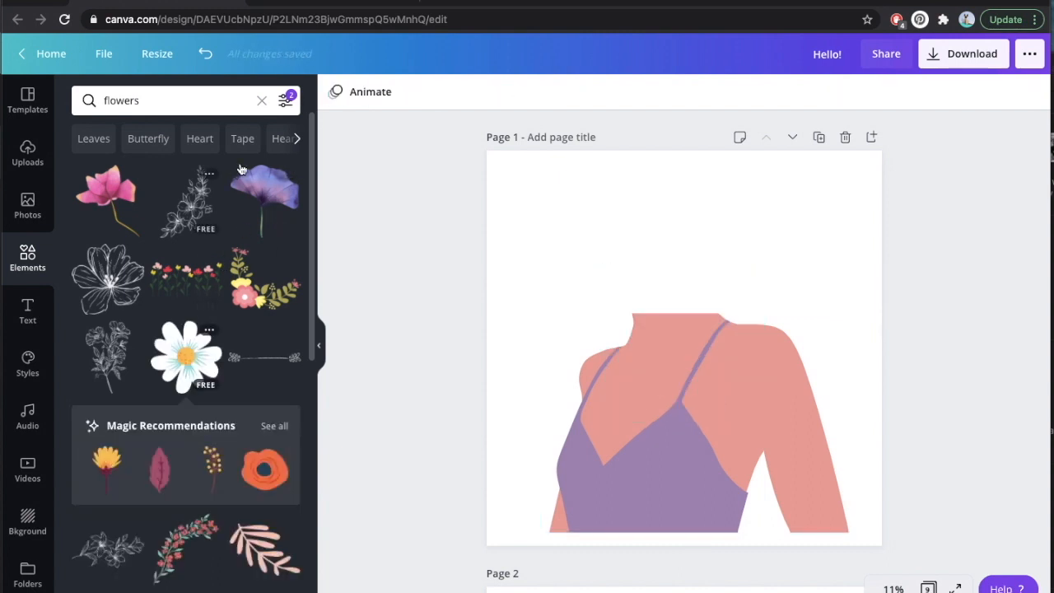
{"action": "left_click", "coordinate": [269, 194]}
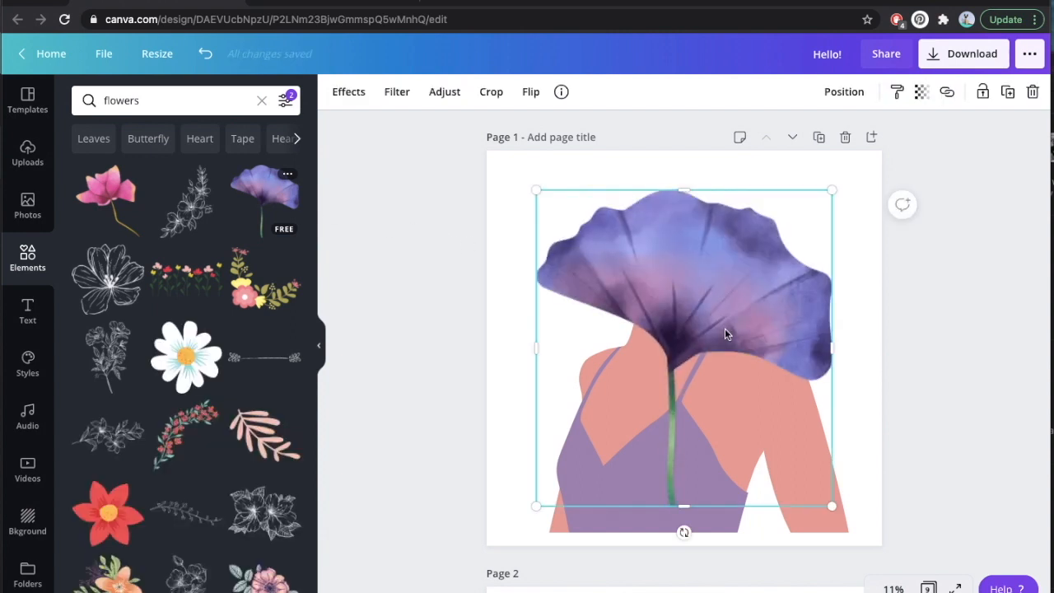
{"action": "left_click_drag", "start_coordinate": [725, 329], "coordinate": [717, 295]}
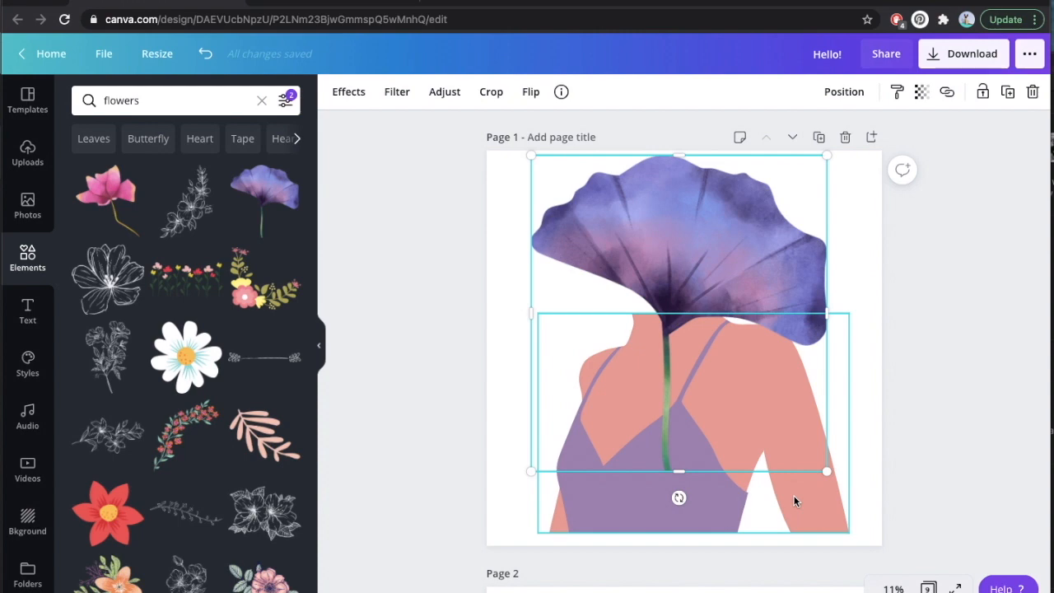
{"action": "left_click_drag", "start_coordinate": [678, 471], "coordinate": [714, 387]}
{"action": "left_click_drag", "start_coordinate": [690, 274], "coordinate": [673, 282]}
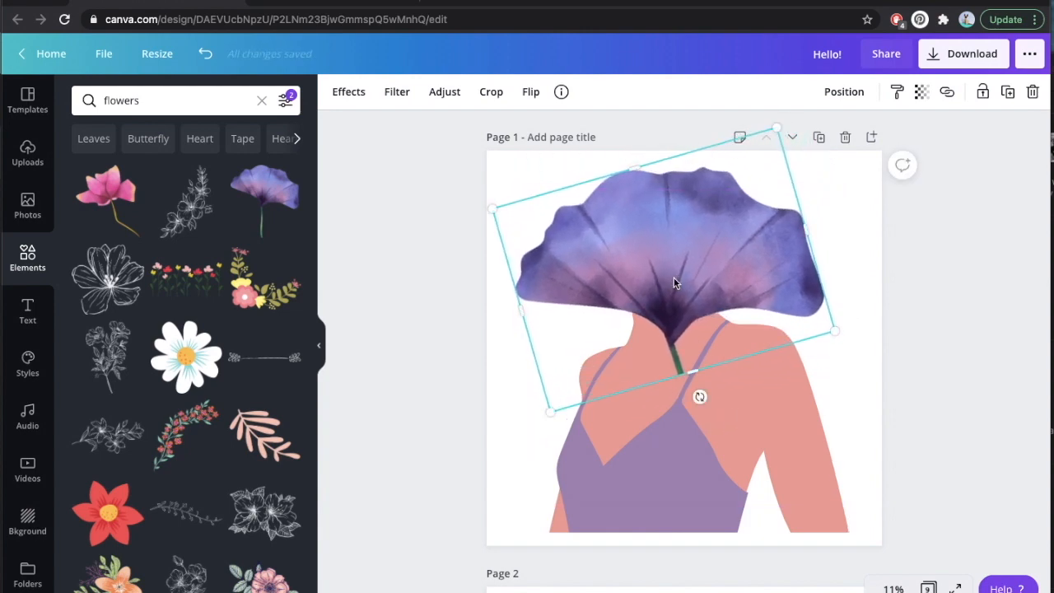
{"action": "key", "text": "Delete"}
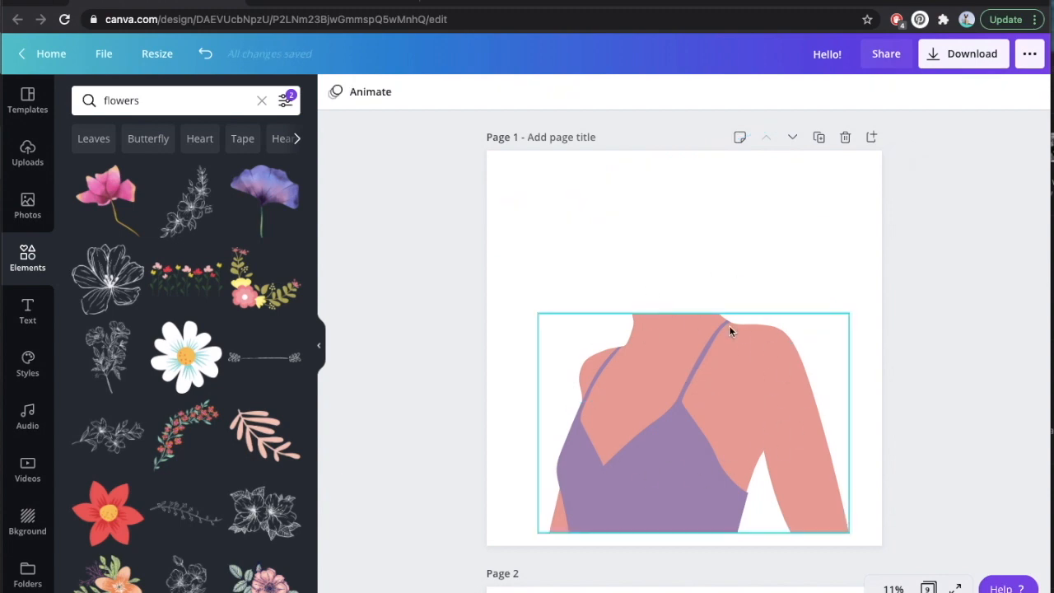
Look through the free flower graphics for one that could replace the woman's head.
{"action": "scroll", "coordinate": [158, 316], "scroll_direction": "down", "scroll_amount": 4}
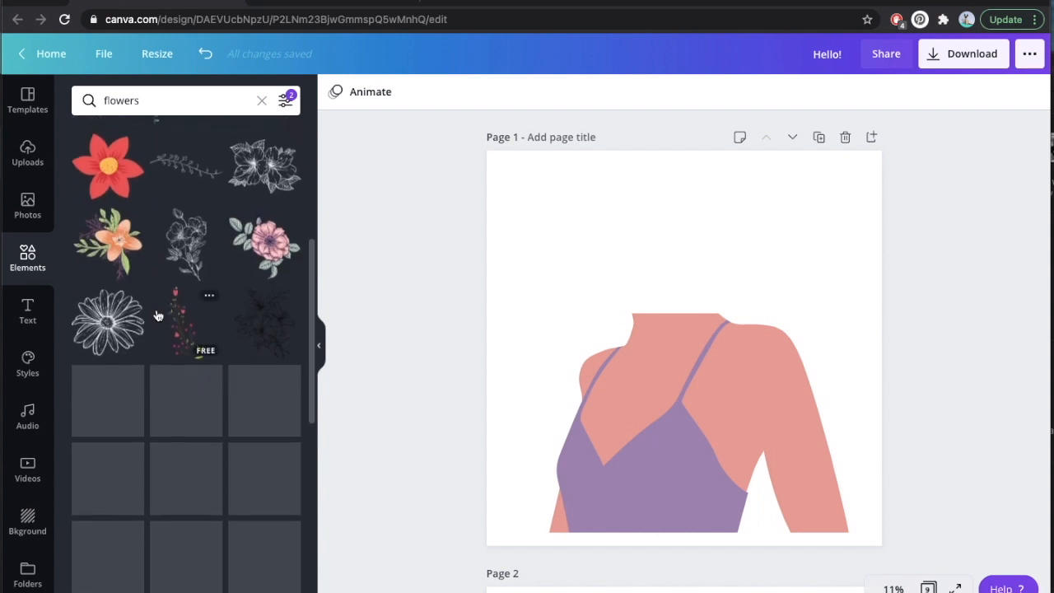
{"action": "scroll", "coordinate": [224, 336], "scroll_direction": "down", "scroll_amount": 2}
{"action": "scroll", "coordinate": [224, 334], "scroll_direction": "down", "scroll_amount": 4}
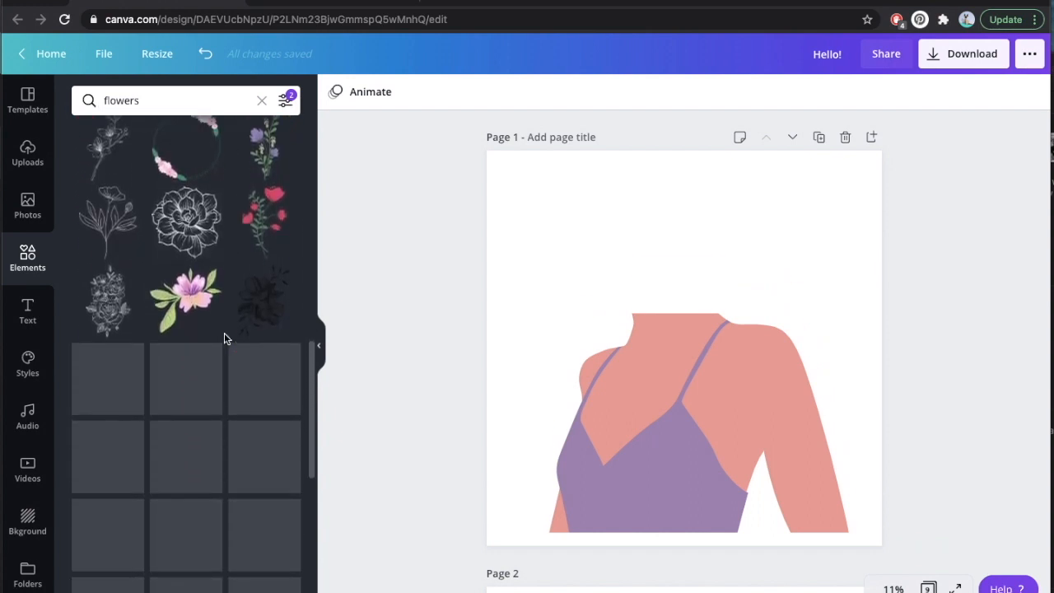
{"action": "scroll", "coordinate": [224, 337], "scroll_direction": "down", "scroll_amount": 1}
{"action": "scroll", "coordinate": [224, 337], "scroll_direction": "down", "scroll_amount": 2}
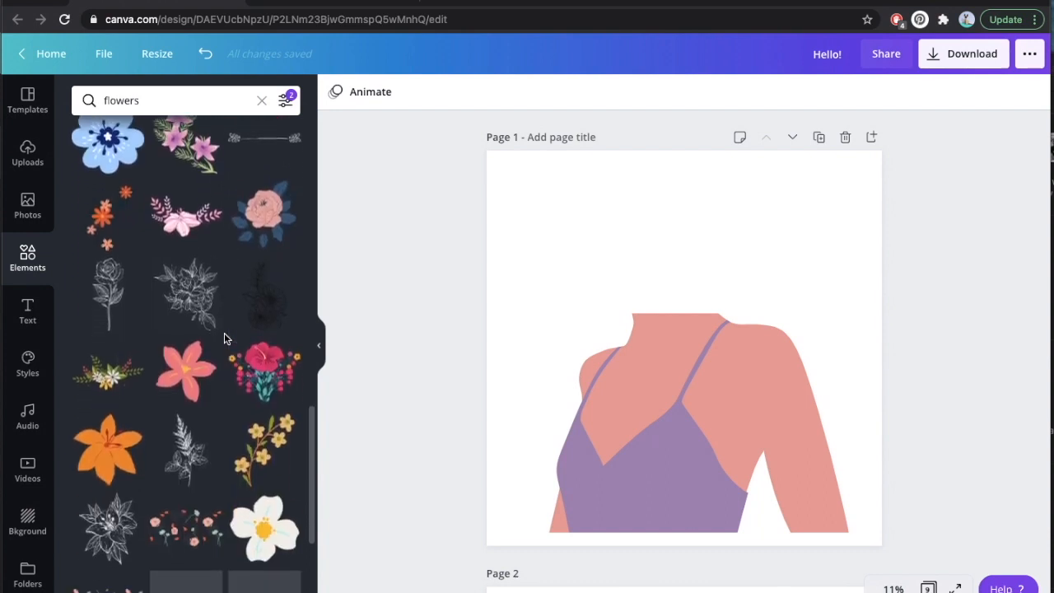
{"action": "scroll", "coordinate": [224, 337], "scroll_direction": "down", "scroll_amount": 2}
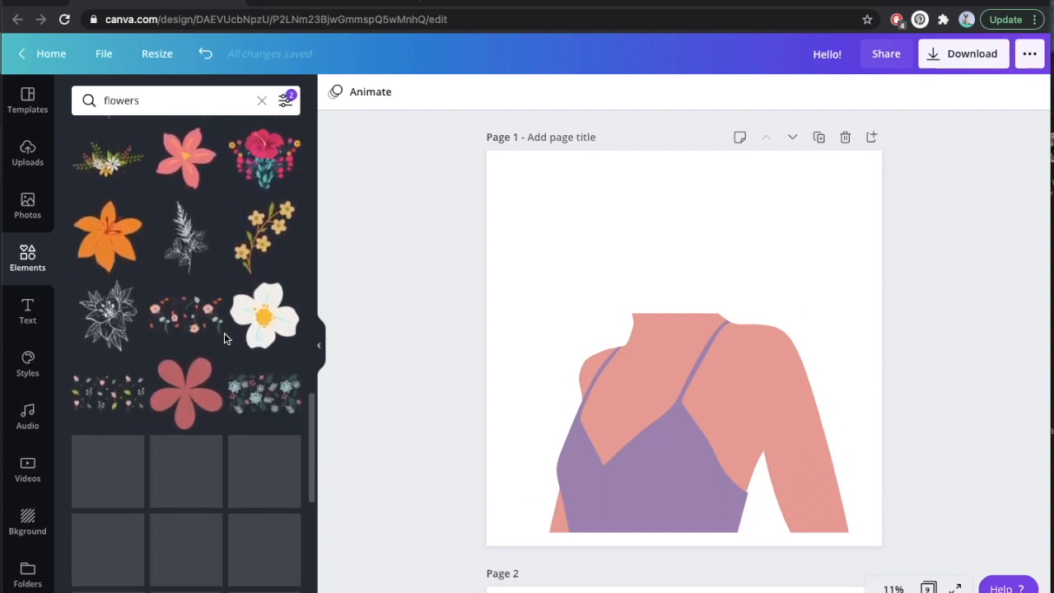
{"action": "scroll", "coordinate": [224, 334], "scroll_direction": "down", "scroll_amount": 5}
{"action": "scroll", "coordinate": [224, 332], "scroll_direction": "down", "scroll_amount": 2}
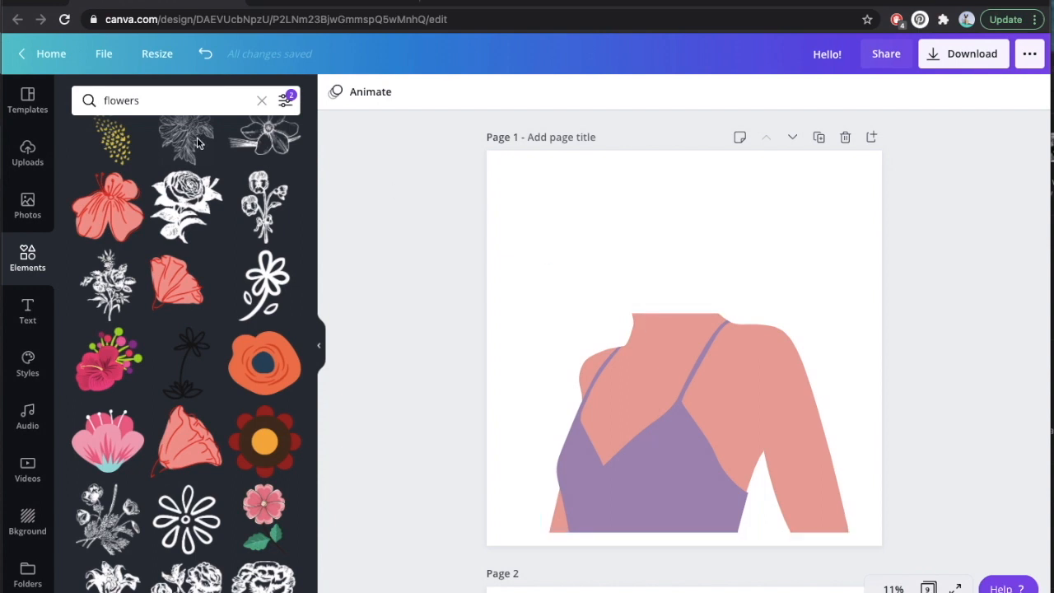
Replace the element search term with "vase" and run the search.
{"action": "left_click", "coordinate": [128, 103]}
{"action": "type", "text": "vase"}
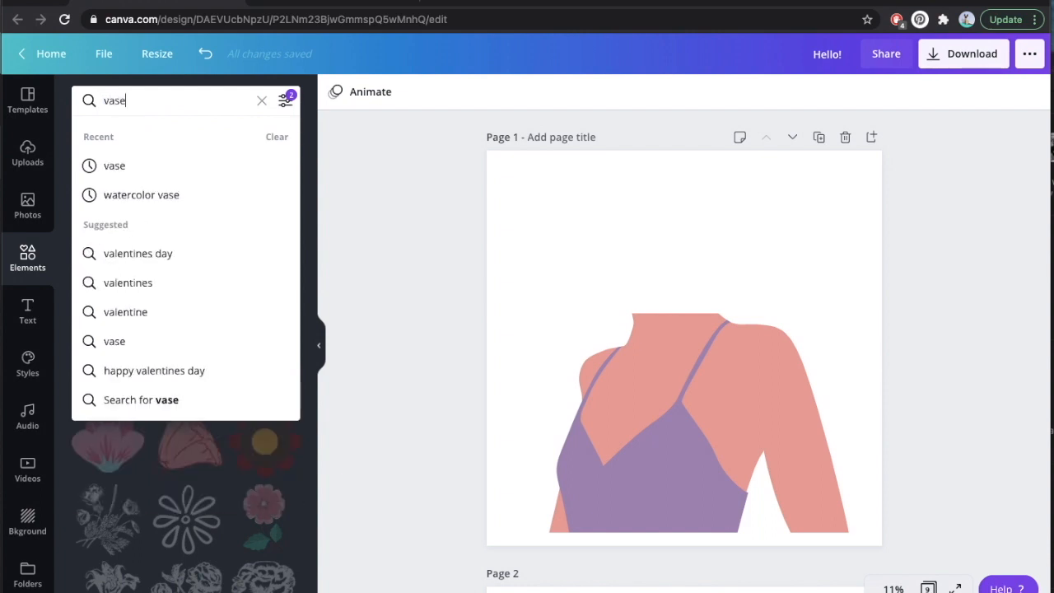
{"action": "key", "text": "Return"}
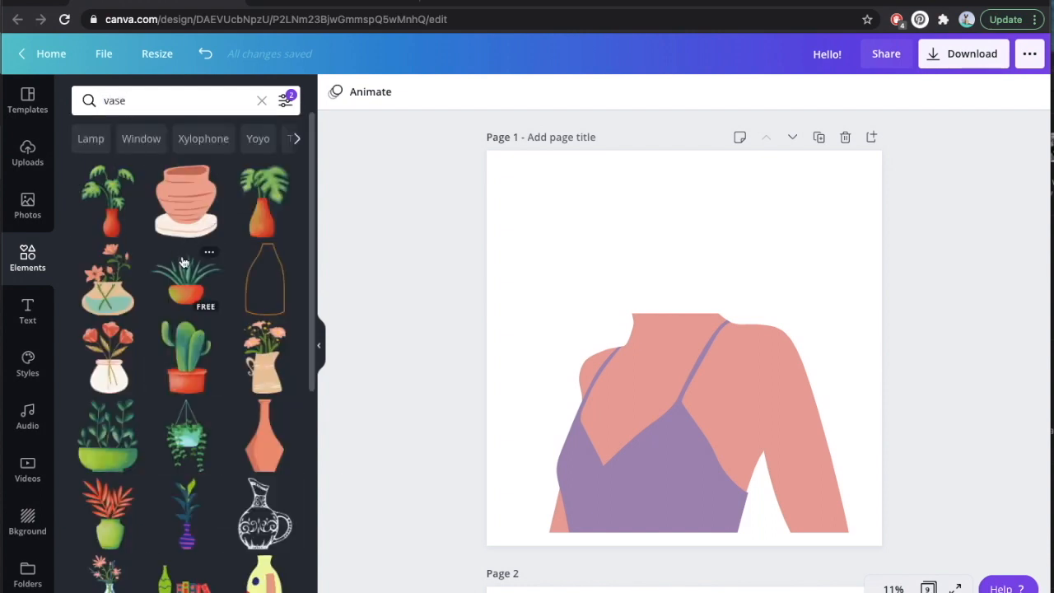
Try the green-leaved plant in a round terracotta pot and the angular green vase on page 1, deleting each.
{"action": "scroll", "coordinate": [229, 373], "scroll_direction": "down", "scroll_amount": 3}
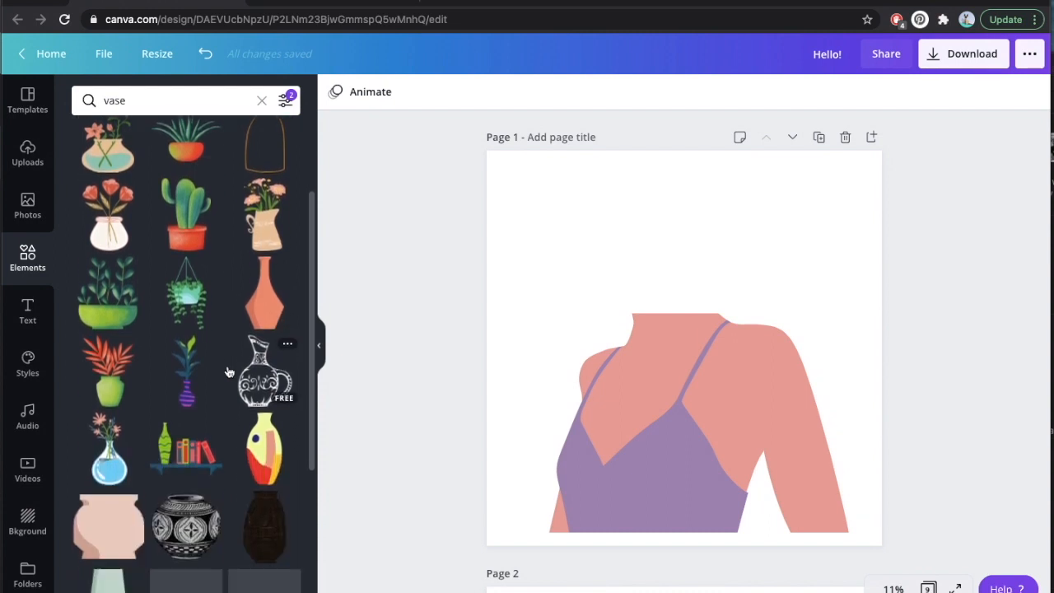
{"action": "scroll", "coordinate": [229, 372], "scroll_direction": "down", "scroll_amount": 5}
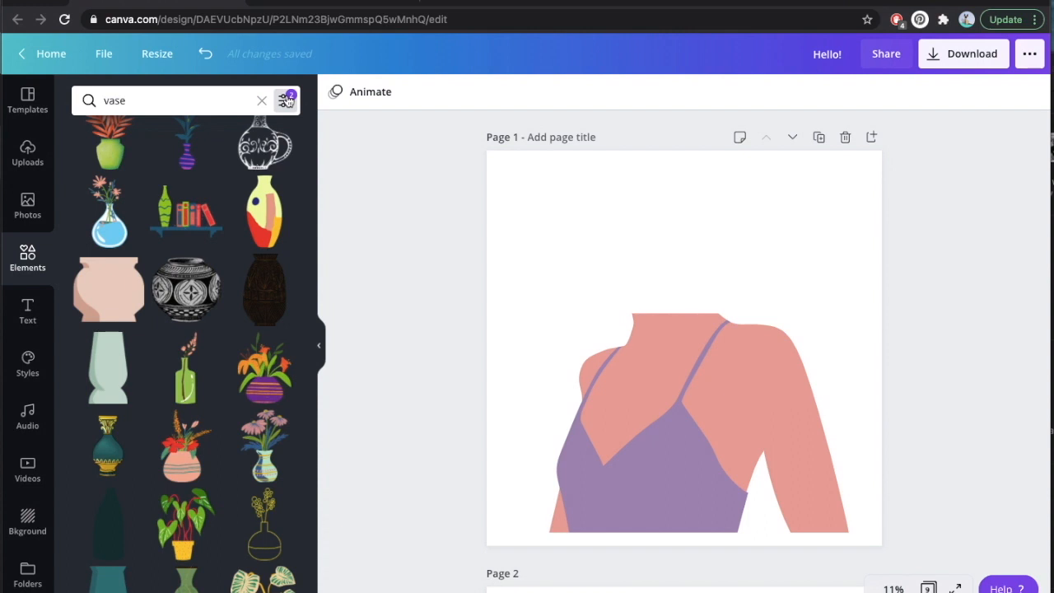
{"action": "scroll", "coordinate": [232, 238], "scroll_direction": "down", "scroll_amount": 3}
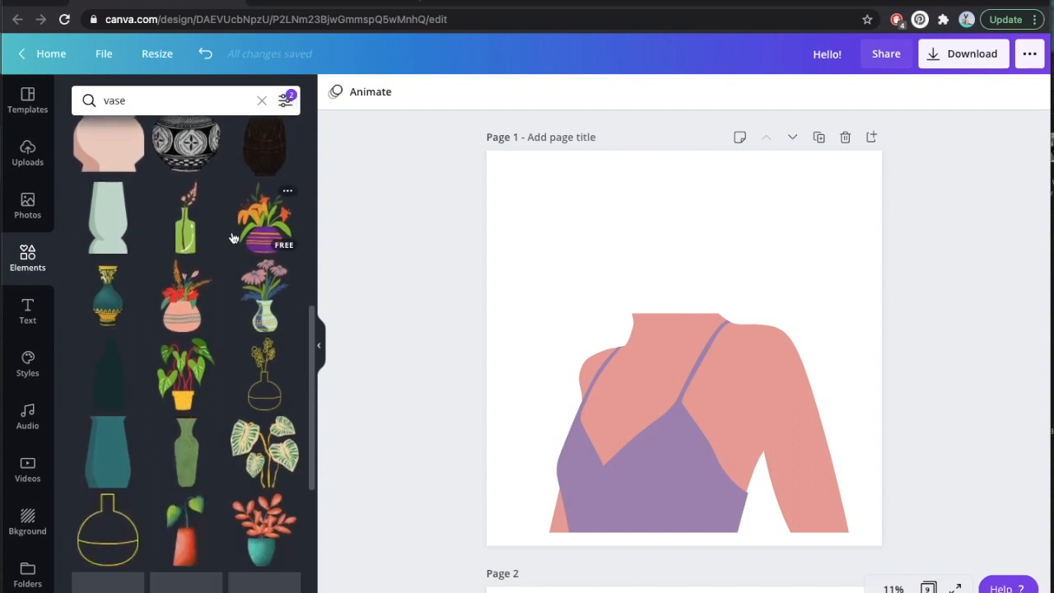
{"action": "scroll", "coordinate": [232, 238], "scroll_direction": "down", "scroll_amount": 2}
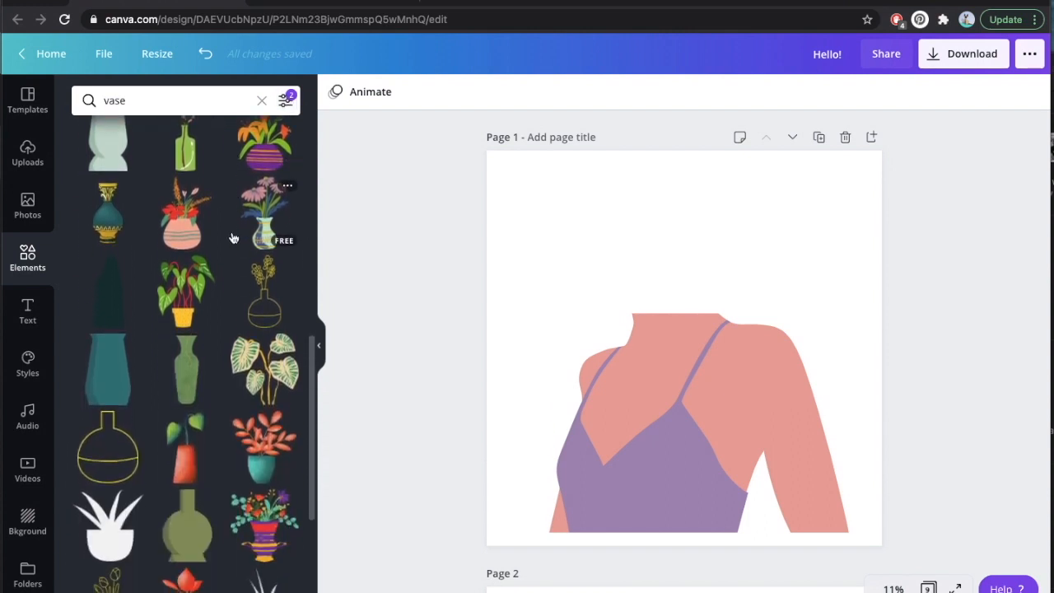
{"action": "scroll", "coordinate": [233, 238], "scroll_direction": "down", "scroll_amount": 4}
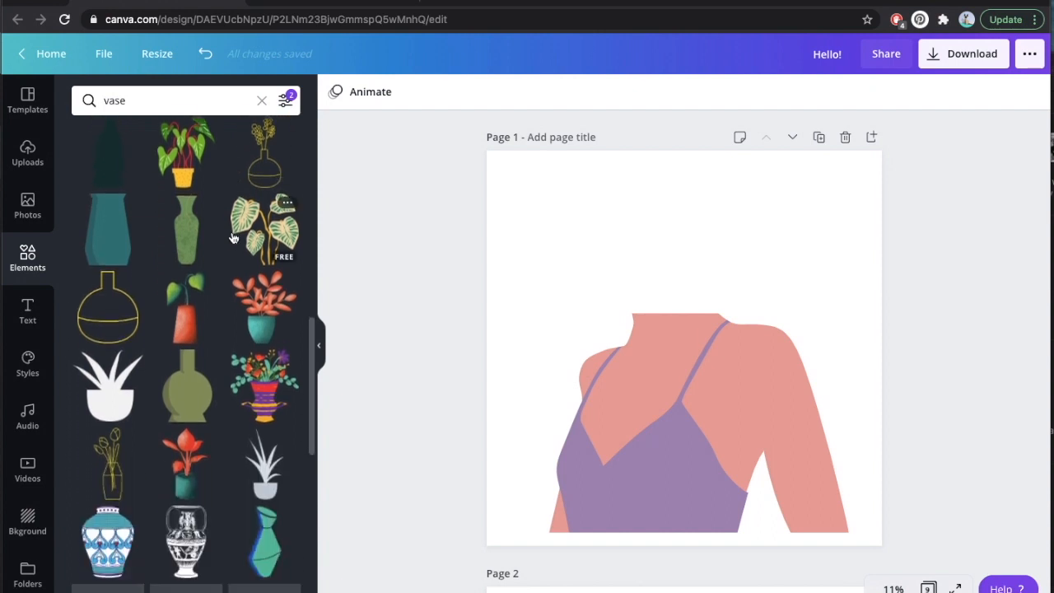
{"action": "scroll", "coordinate": [233, 238], "scroll_direction": "down", "scroll_amount": 5}
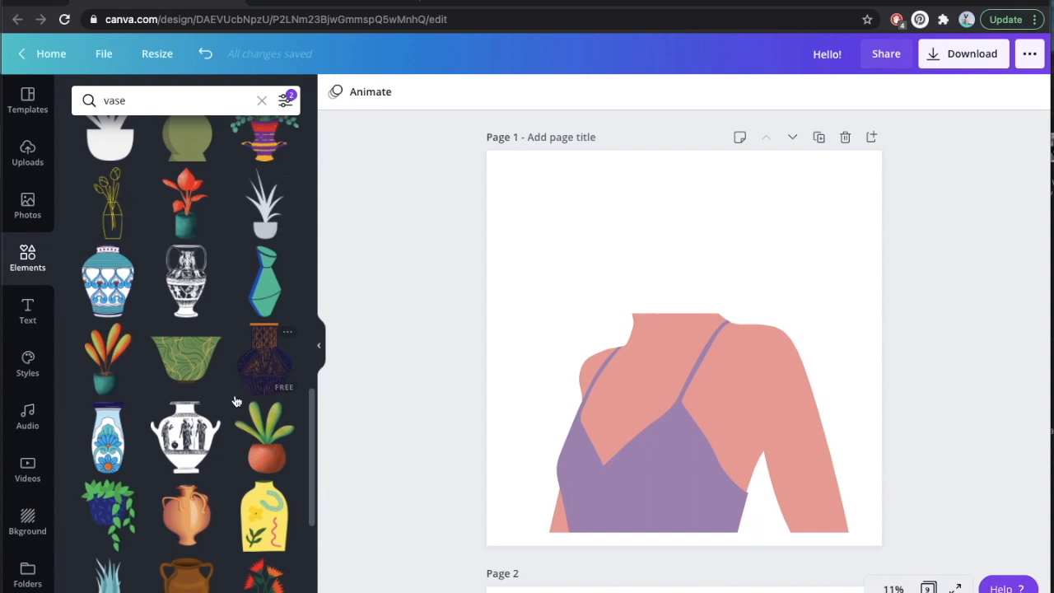
{"action": "left_click", "coordinate": [261, 447]}
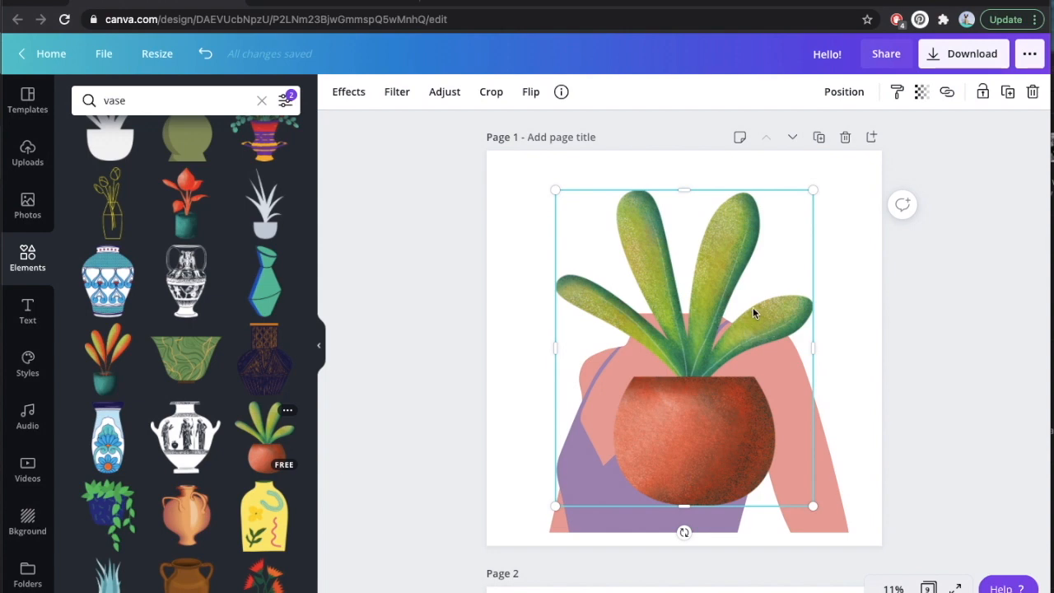
{"action": "key", "text": "Delete"}
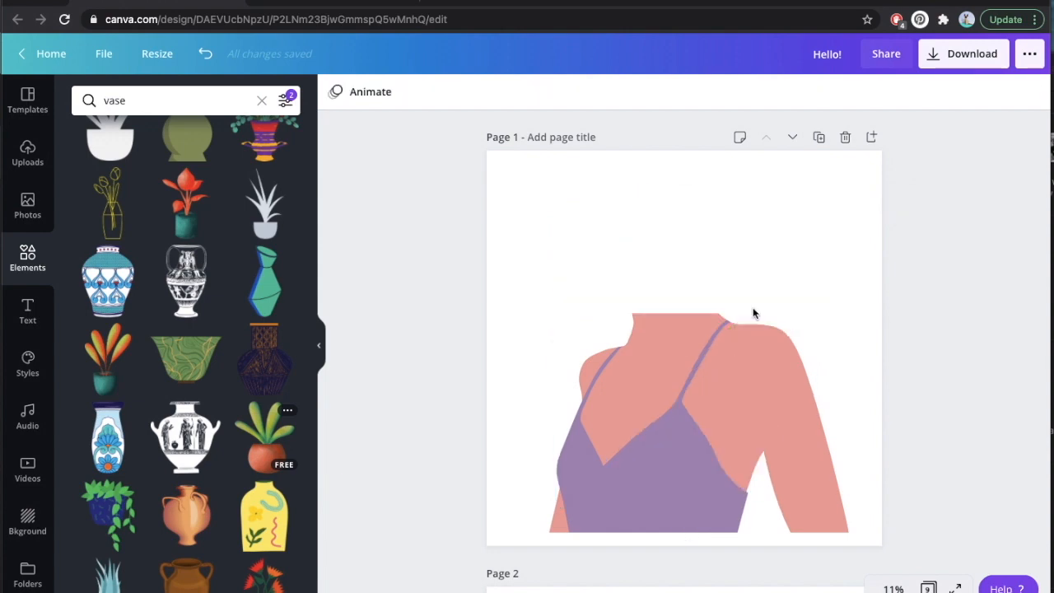
{"action": "left_click", "coordinate": [266, 279]}
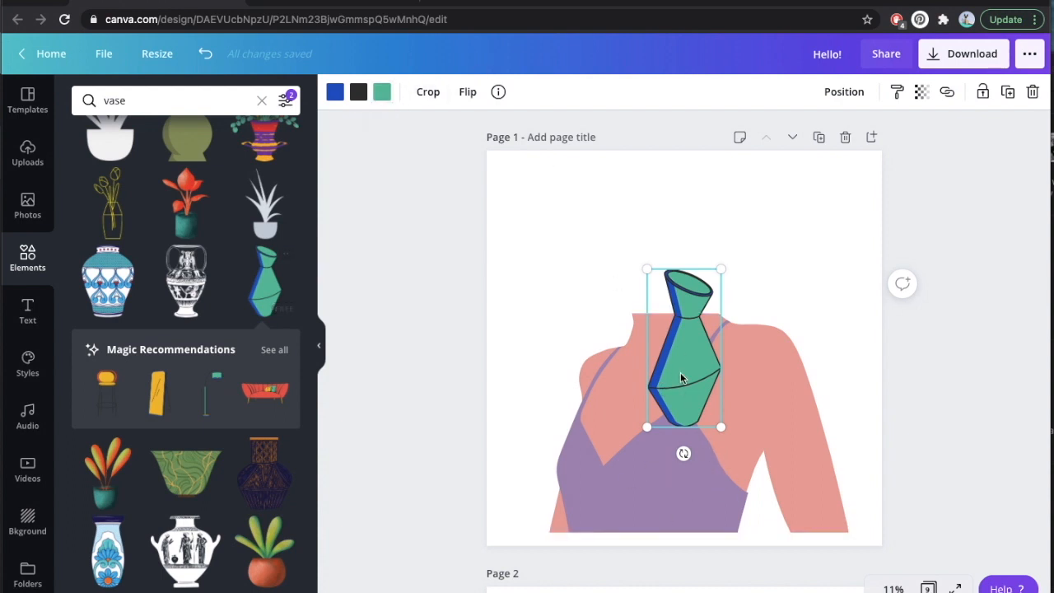
{"action": "key", "text": "Delete"}
Add the trailing green plant in the dark blue pot and place the pot on top of the woman's neck.
{"action": "scroll", "coordinate": [139, 331], "scroll_direction": "down", "scroll_amount": 3}
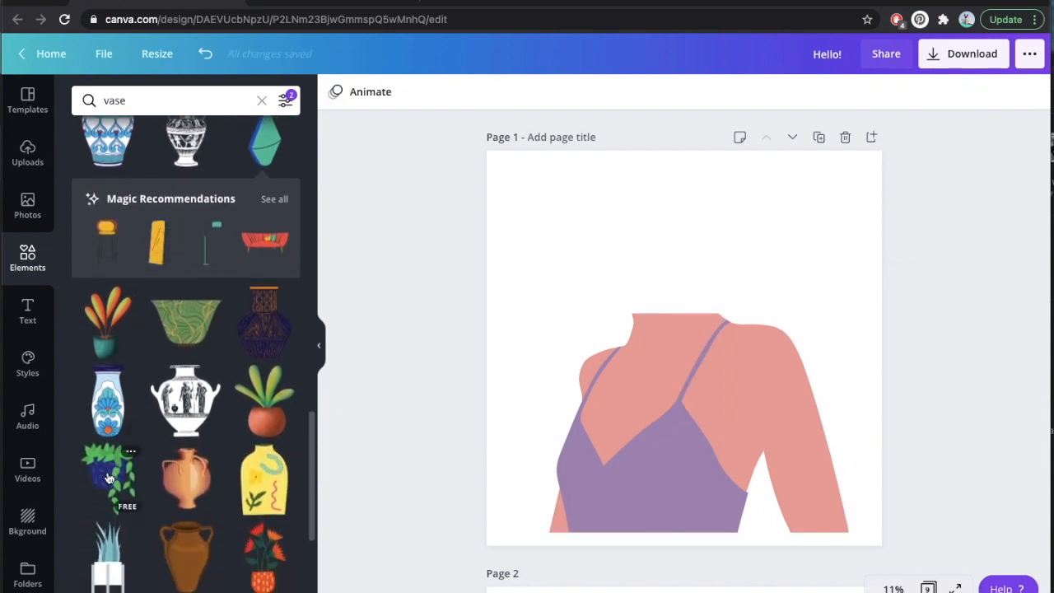
{"action": "left_click", "coordinate": [108, 477]}
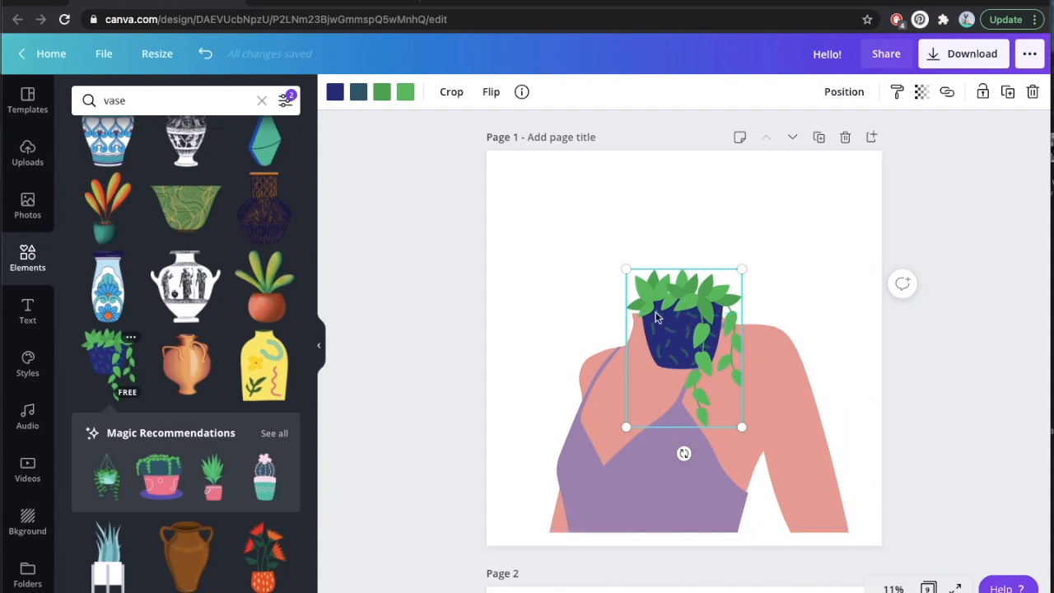
{"action": "left_click_drag", "start_coordinate": [682, 342], "coordinate": [666, 292]}
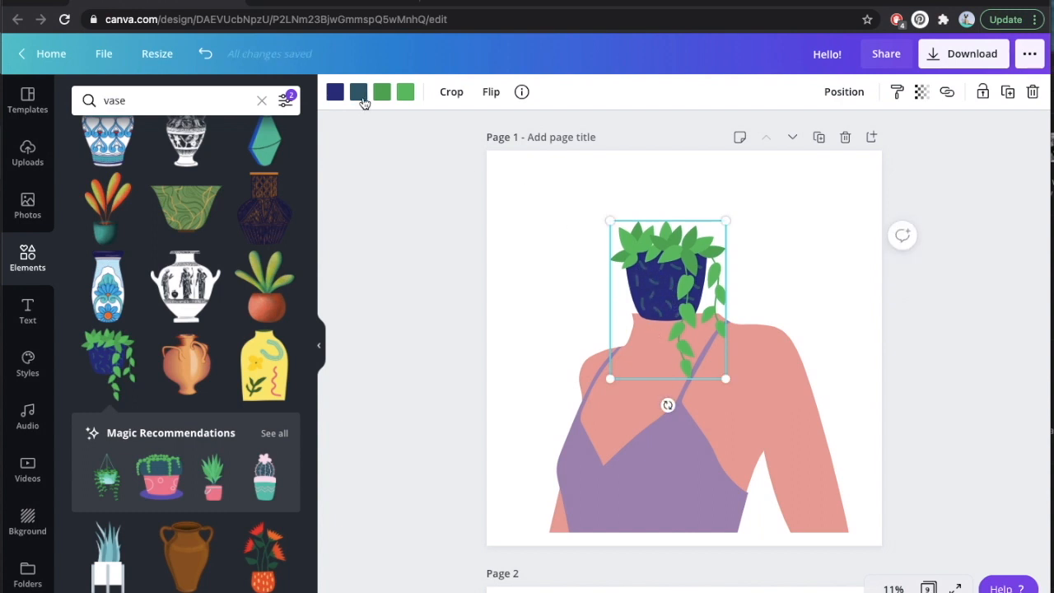
Recolor the plant's dark blue pot and its teal pattern marks to the same salmon pink as the woman's skin.
{"action": "left_click", "coordinate": [336, 93]}
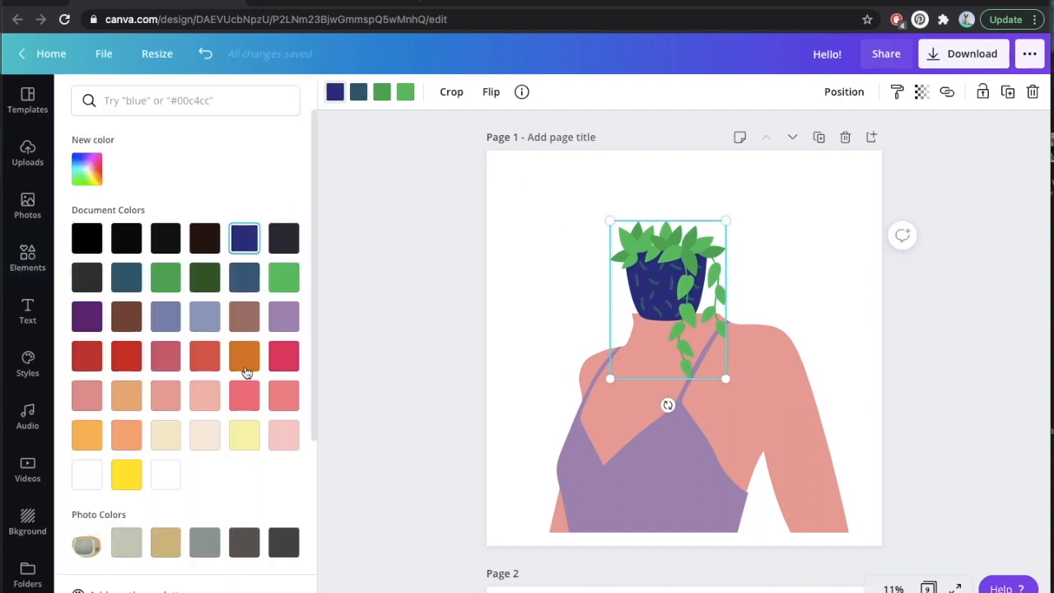
{"action": "left_click", "coordinate": [174, 401]}
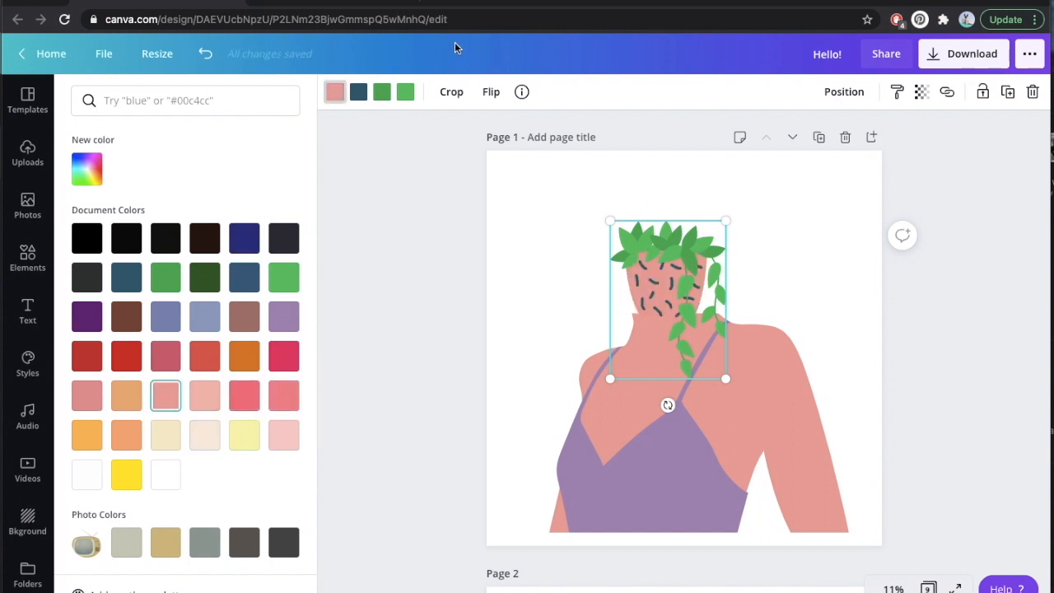
{"action": "left_click", "coordinate": [359, 93]}
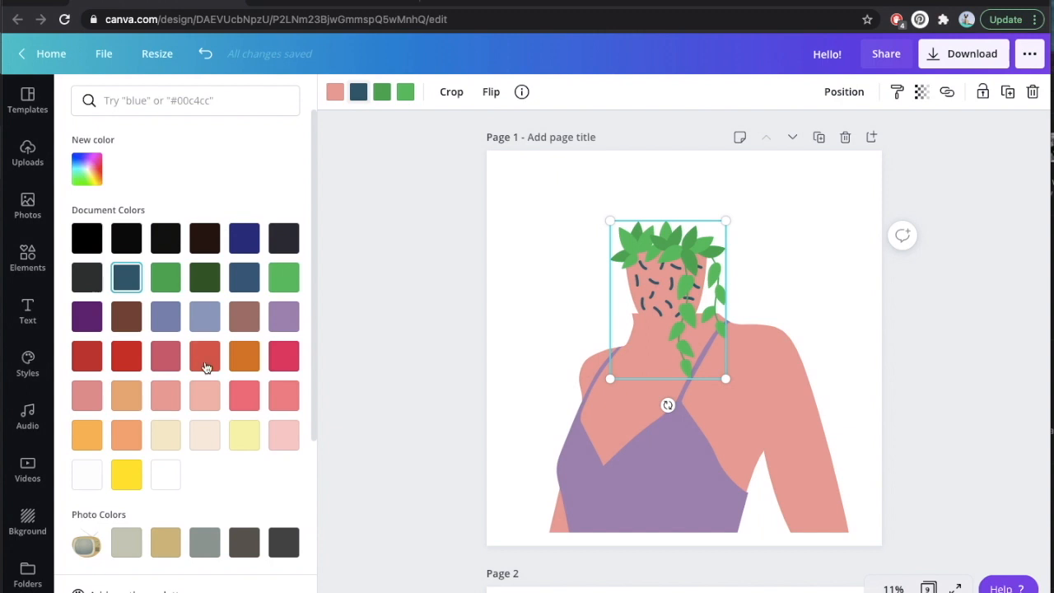
{"action": "left_click", "coordinate": [166, 404]}
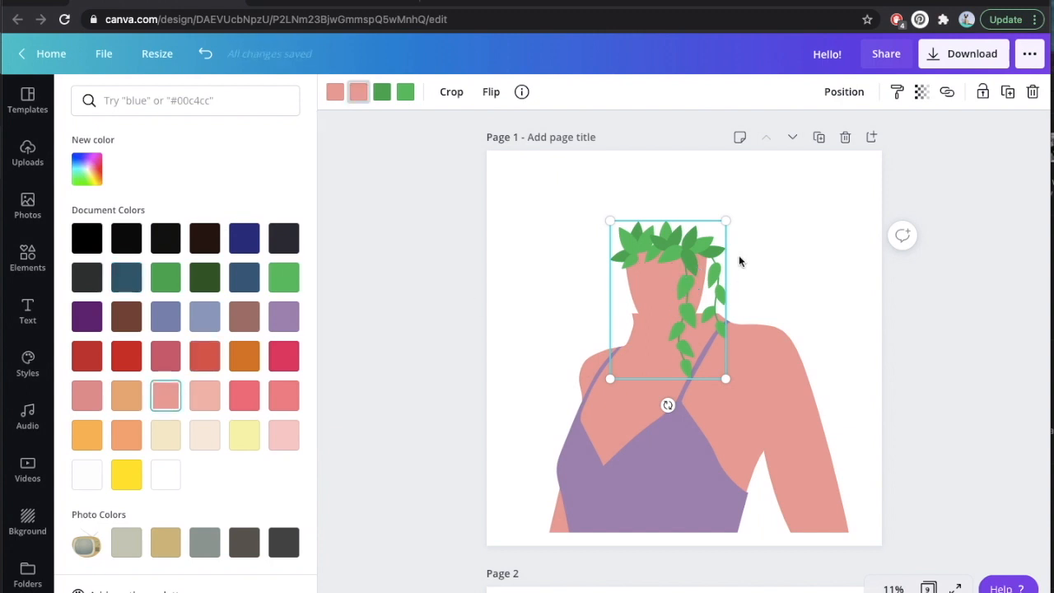
Enlarge the potted plant to head size and lower it so the pot merges with the neck.
{"action": "left_click_drag", "start_coordinate": [767, 197], "coordinate": [803, 136]}
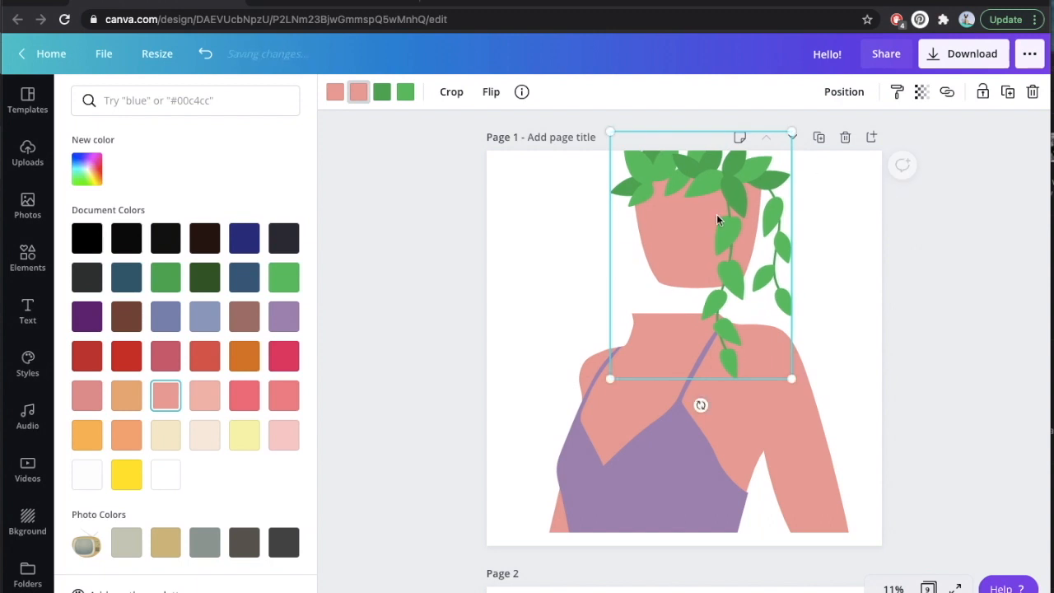
{"action": "left_click_drag", "start_coordinate": [713, 228], "coordinate": [694, 254]}
{"action": "left_click", "coordinate": [856, 249]}
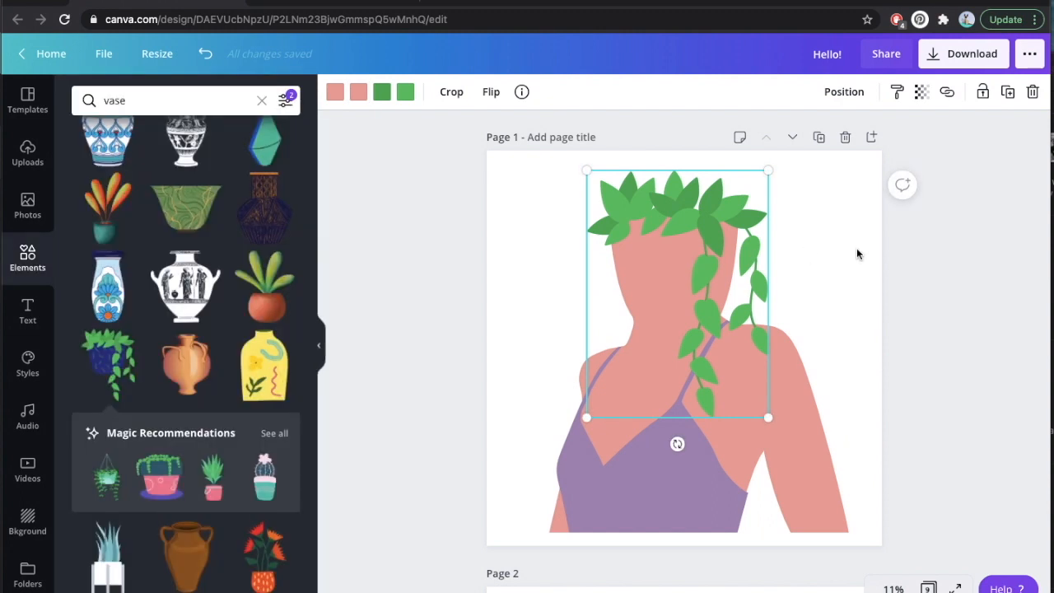
{"action": "left_click", "coordinate": [856, 254]}
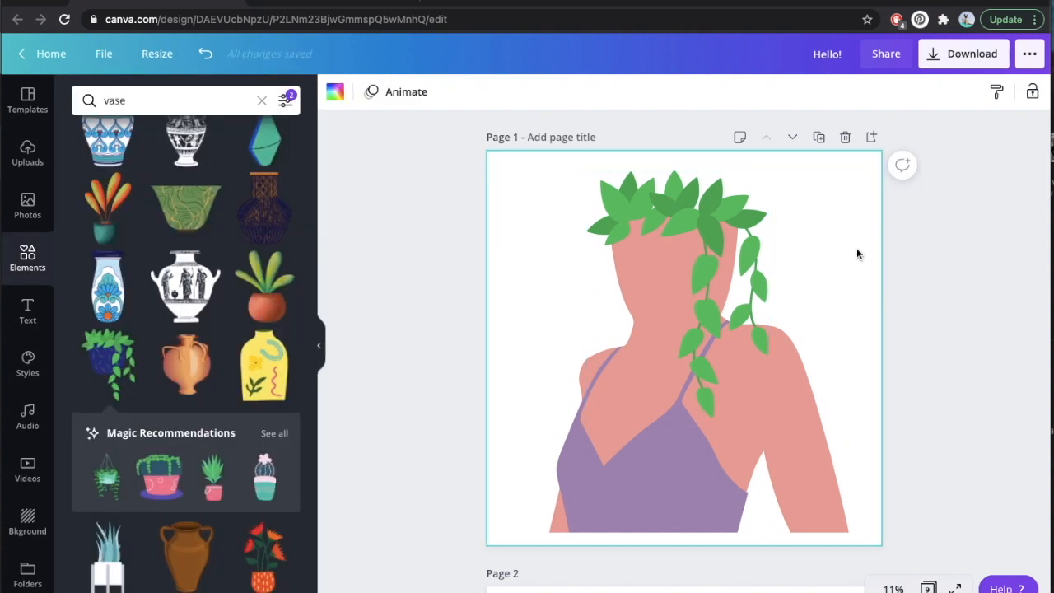
Recolor the woman's purple top to near-black from the document colors.
{"action": "left_click", "coordinate": [738, 490]}
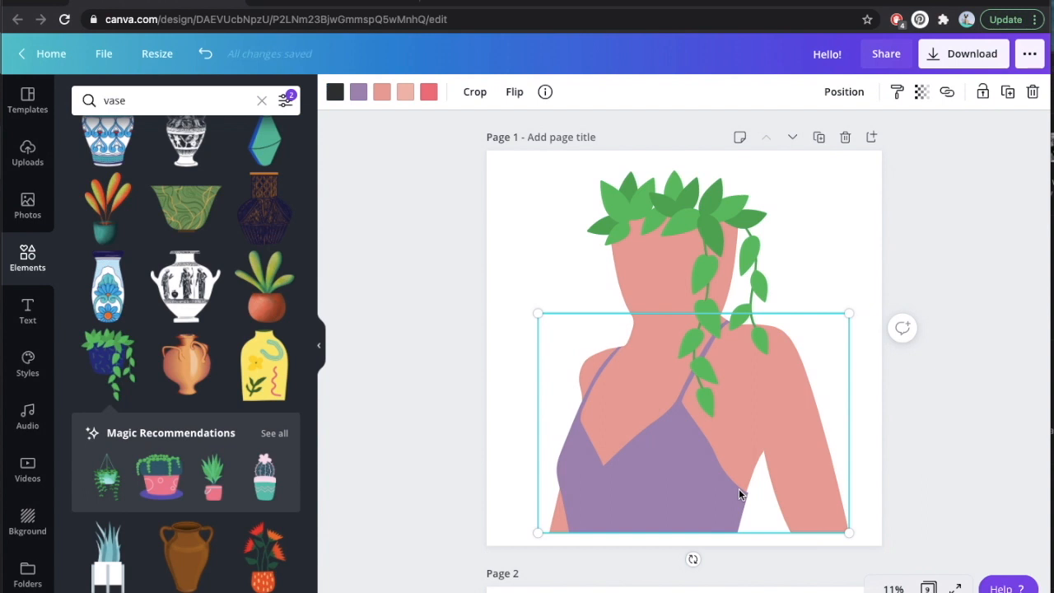
{"action": "left_click", "coordinate": [357, 92]}
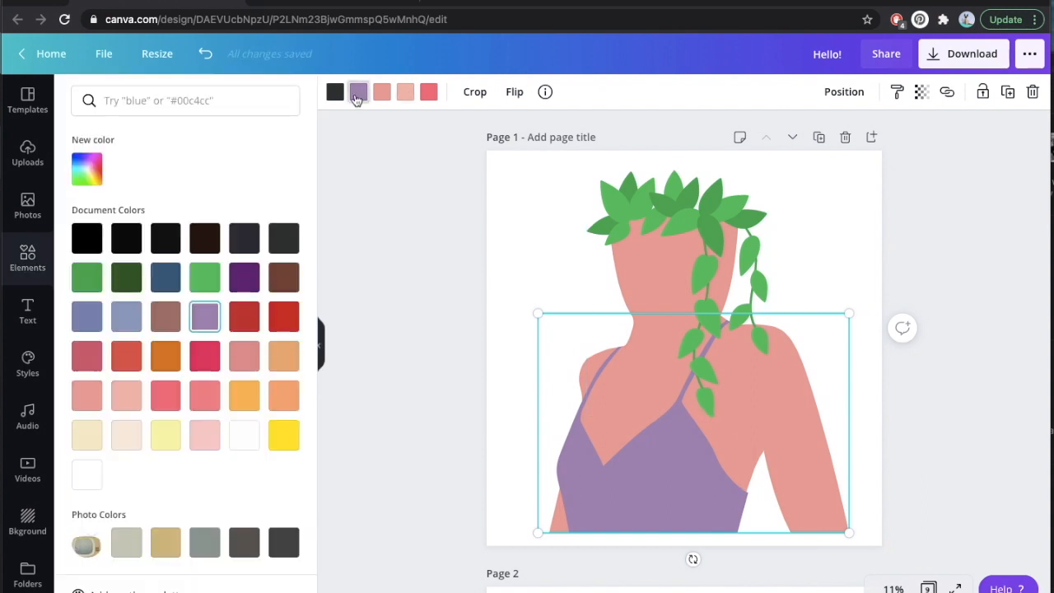
{"action": "left_click", "coordinate": [163, 245]}
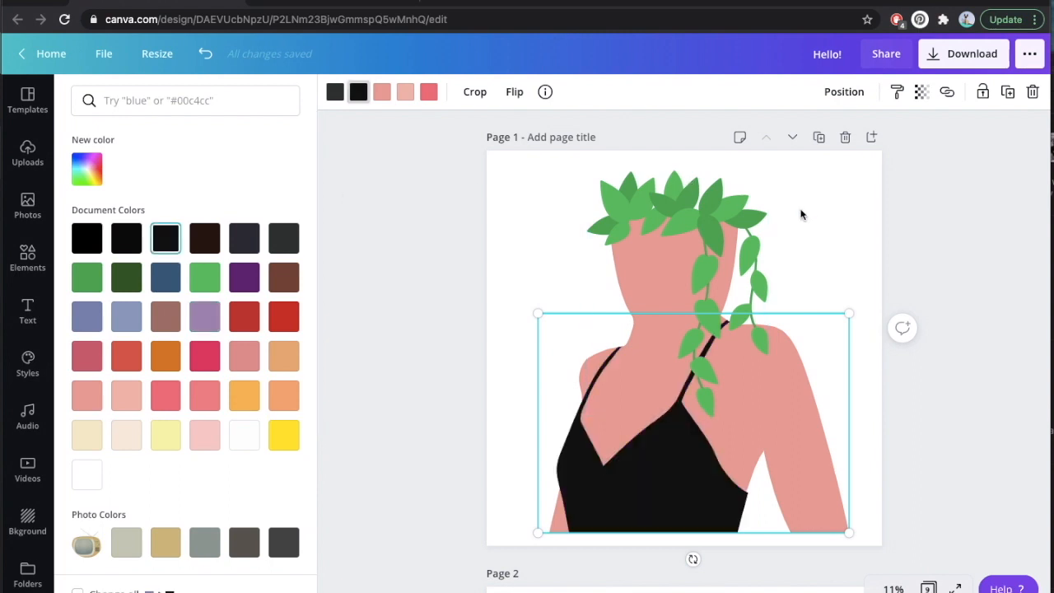
{"action": "key", "text": "Escape"}
{"action": "key", "text": "Escape"}
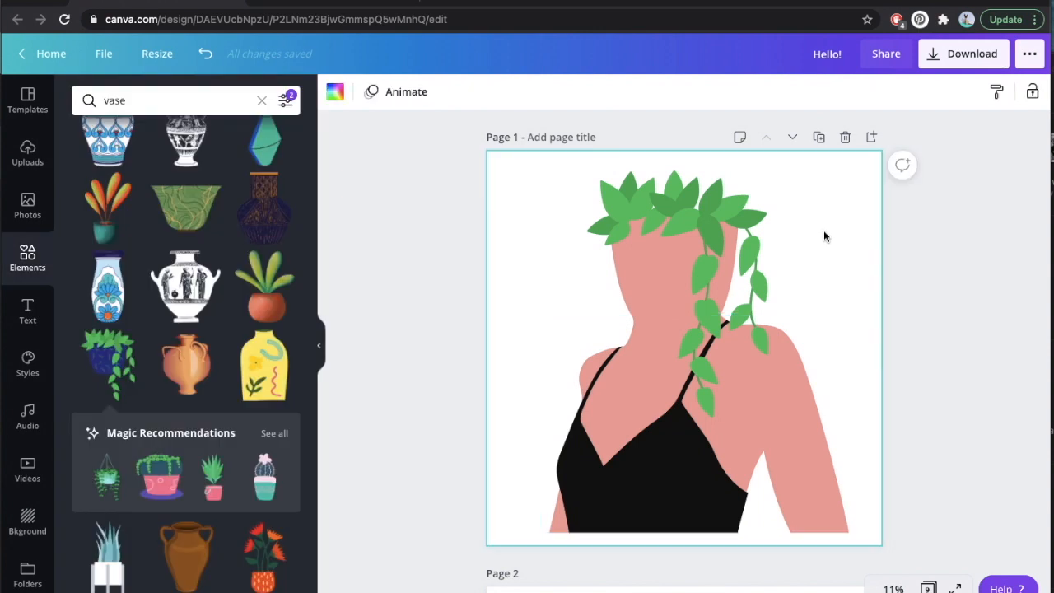
Enlarge the plant and torso together and position them so the torso meets the page's lower edge.
{"action": "left_click_drag", "start_coordinate": [925, 502], "coordinate": [629, 230]}
{"action": "left_click_drag", "start_coordinate": [846, 171], "coordinate": [873, 156]}
{"action": "left_click_drag", "start_coordinate": [738, 319], "coordinate": [719, 333]}
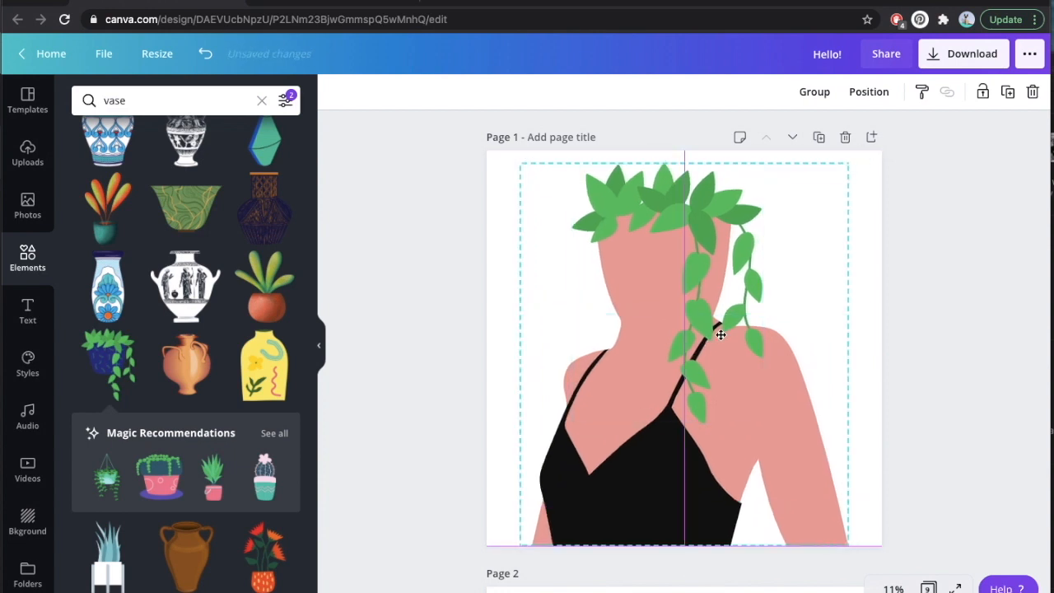
{"action": "left_click", "coordinate": [468, 269]}
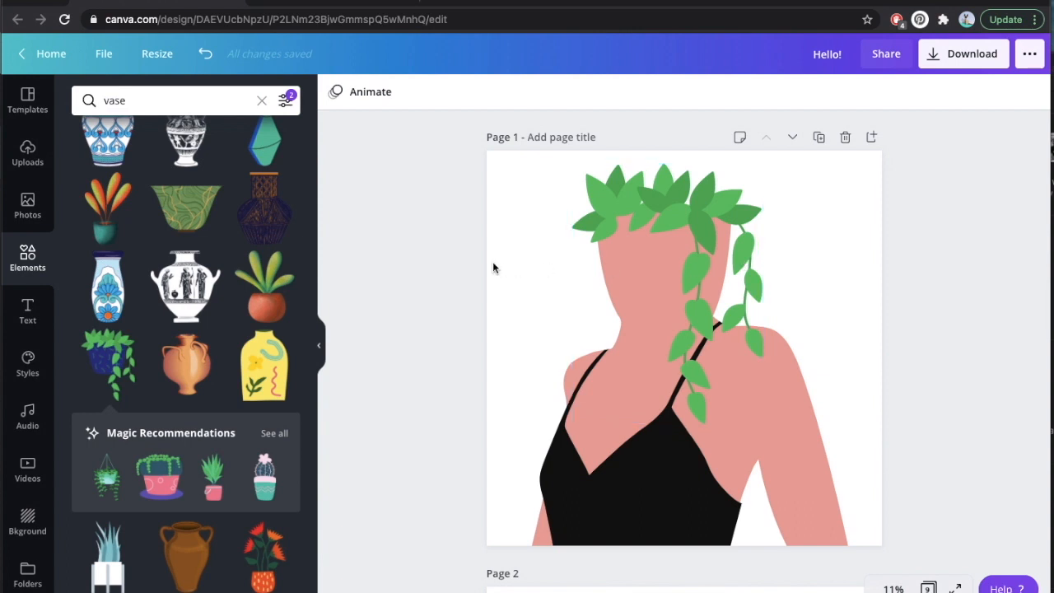
Examine the torso and flower bouquet elements that make up the finished illustration on page 2.
{"action": "scroll", "coordinate": [494, 266], "scroll_direction": "down", "scroll_amount": 5}
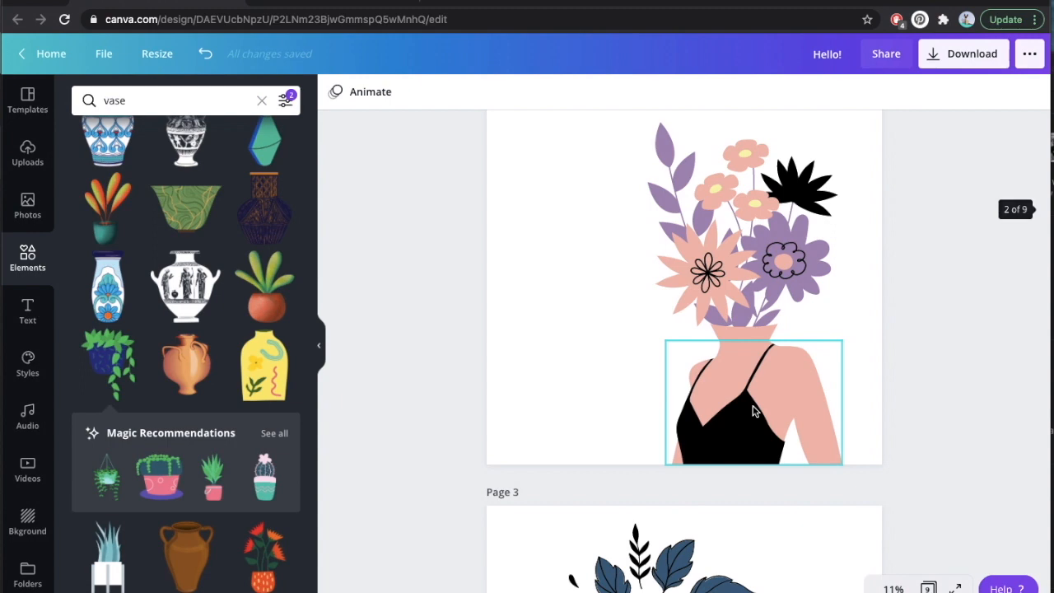
{"action": "left_click", "coordinate": [754, 395]}
{"action": "left_click", "coordinate": [744, 255]}
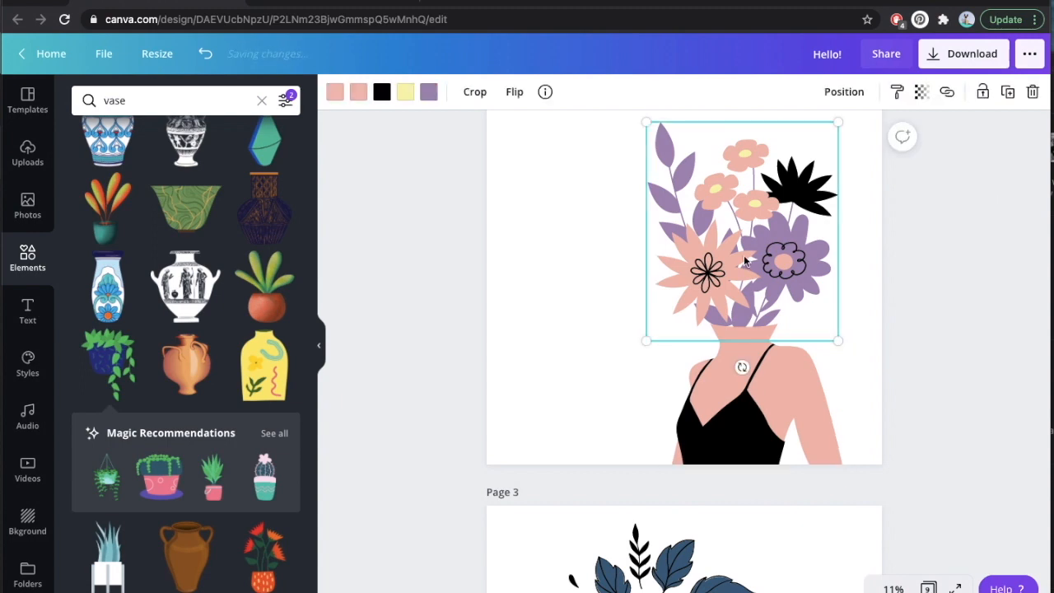
{"action": "left_click", "coordinate": [857, 288]}
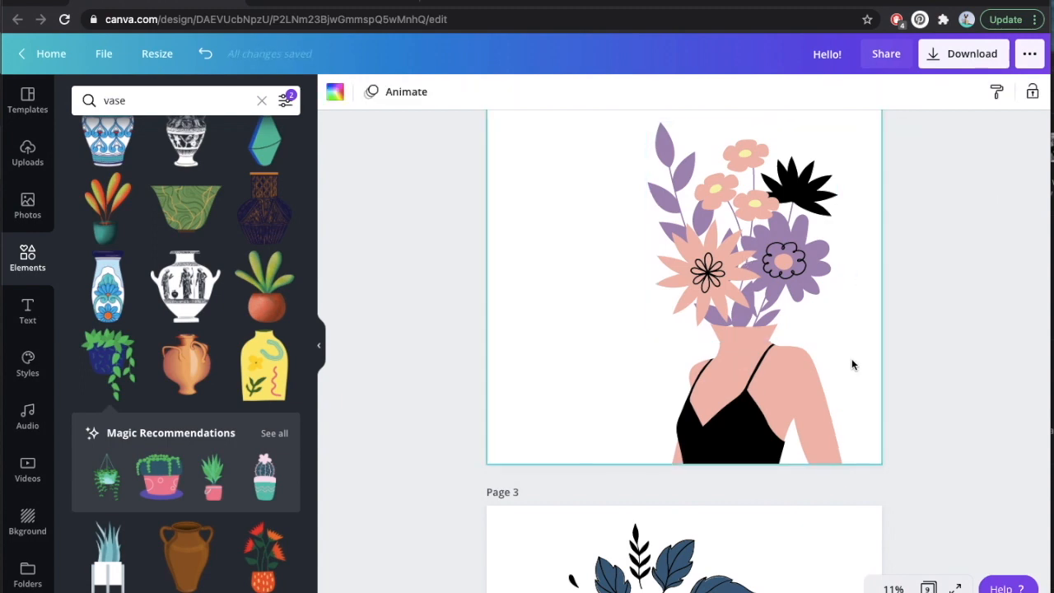
Examine at 50% zoom how the bouquet's vase overlaps the woman's neck on page 2.
{"action": "left_click", "coordinate": [764, 319]}
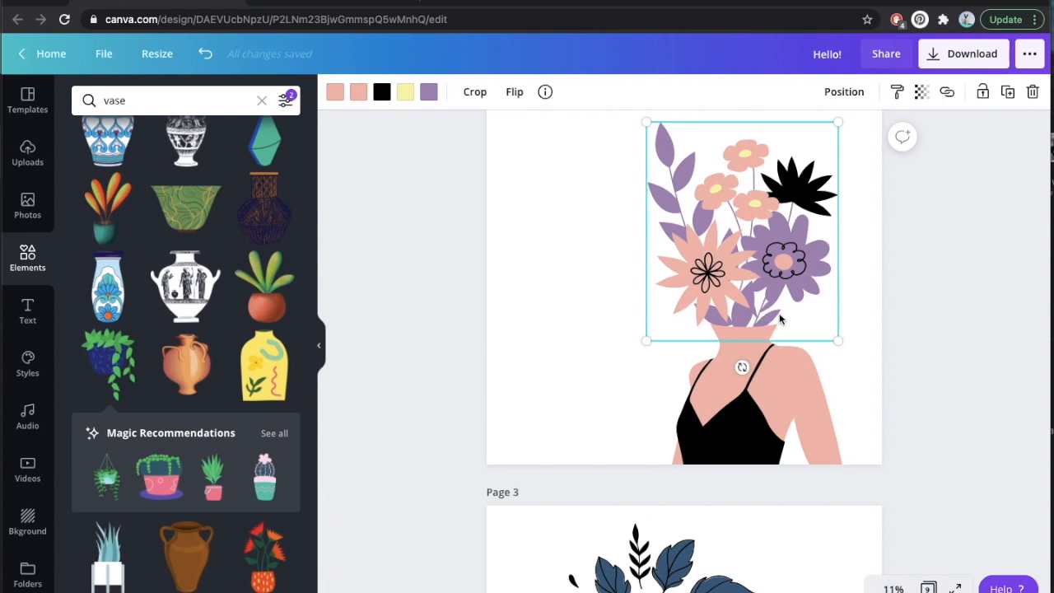
{"action": "left_click", "coordinate": [852, 341]}
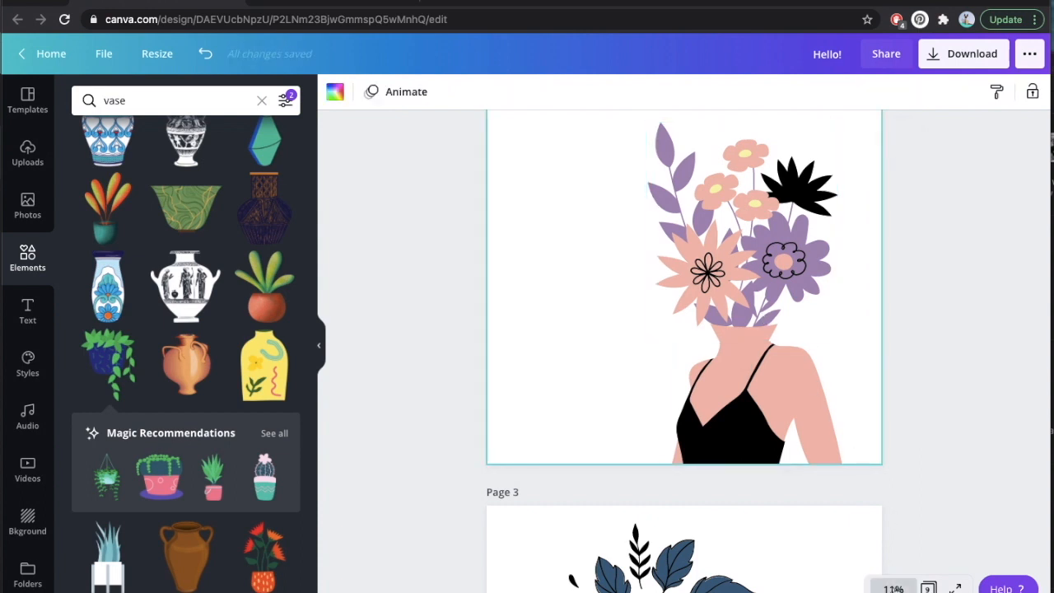
{"action": "left_click", "coordinate": [893, 588]}
{"action": "left_click", "coordinate": [880, 421]}
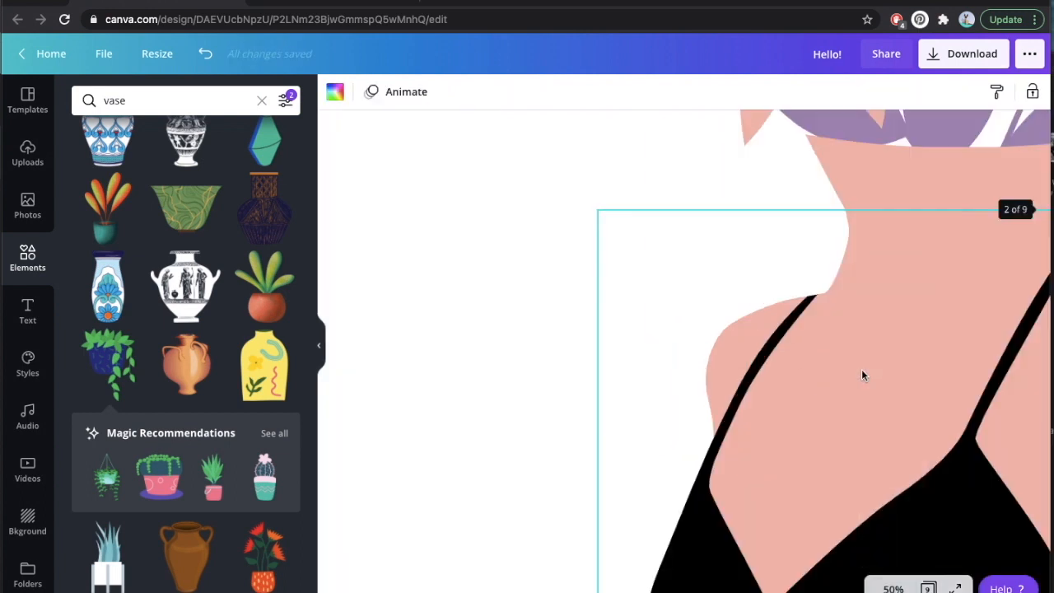
{"action": "scroll", "coordinate": [695, 397], "scroll_direction": "right", "scroll_amount": 2}
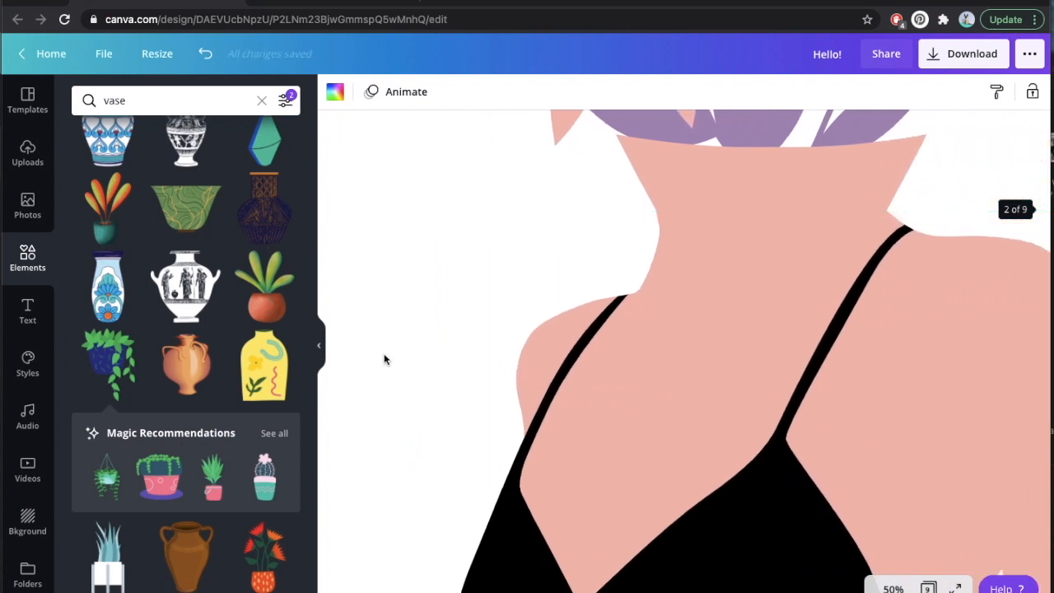
{"action": "left_click", "coordinate": [761, 175]}
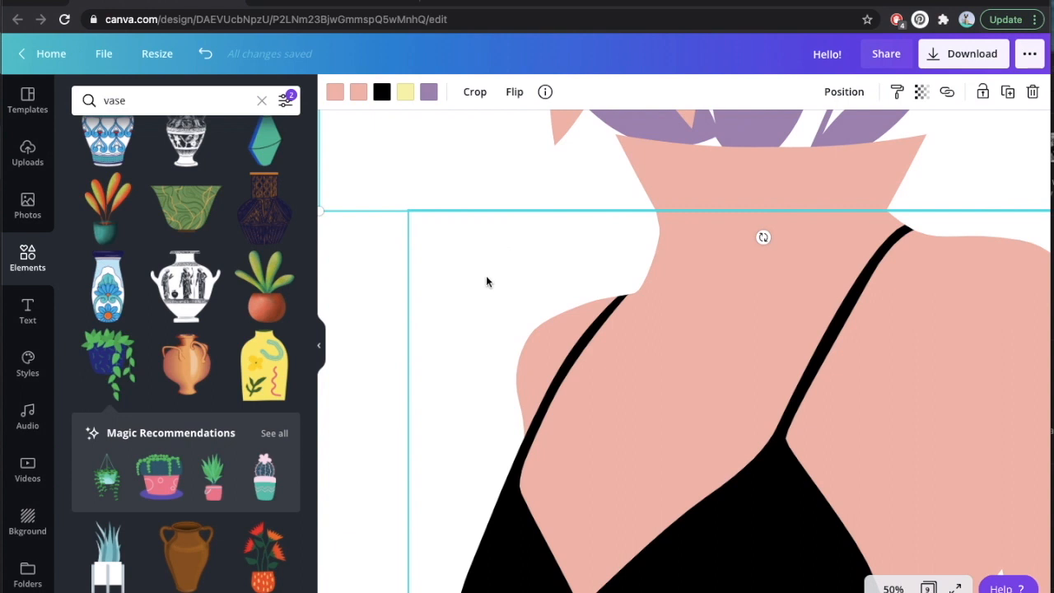
{"action": "left_click", "coordinate": [358, 371]}
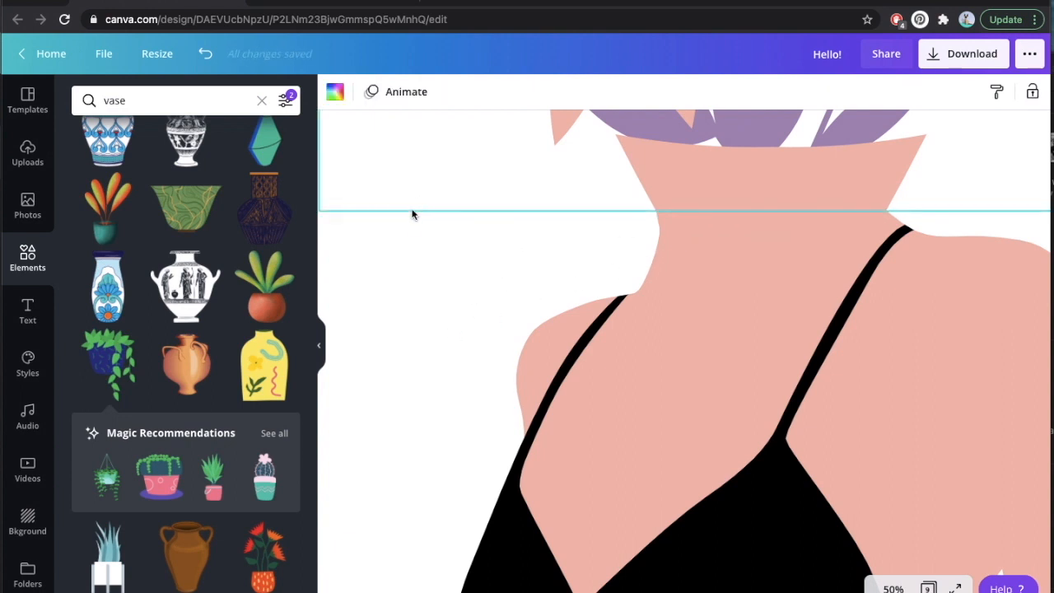
Slightly resize the woman's torso so her neck lines up with the vase's base, and check the join.
{"action": "left_click", "coordinate": [410, 228]}
{"action": "left_click_drag", "start_coordinate": [403, 209], "coordinate": [406, 213]}
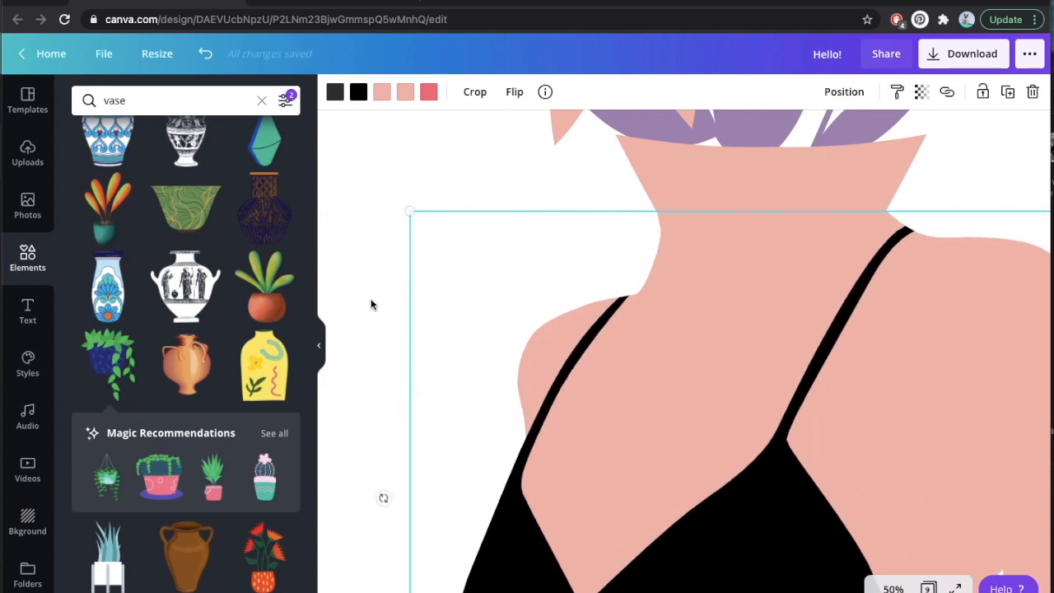
{"action": "left_click", "coordinate": [367, 309]}
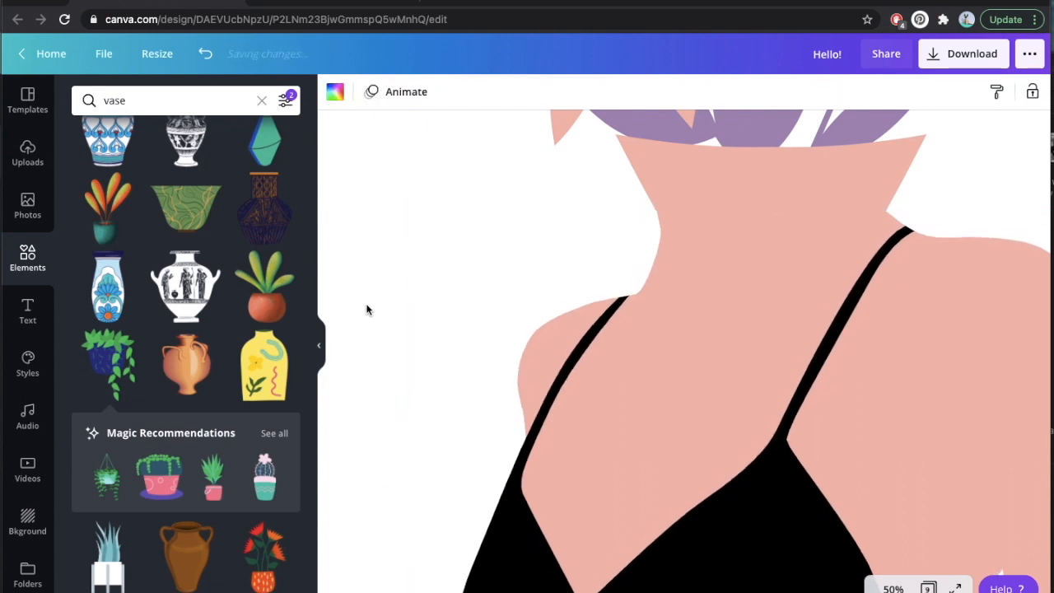
{"action": "left_click", "coordinate": [727, 200]}
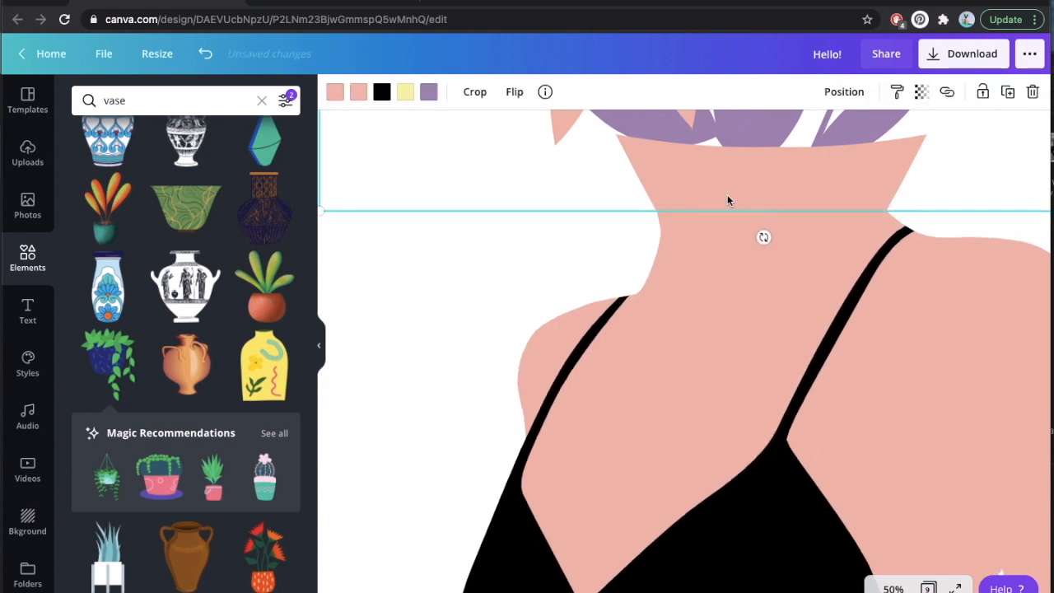
{"action": "left_click", "coordinate": [356, 337]}
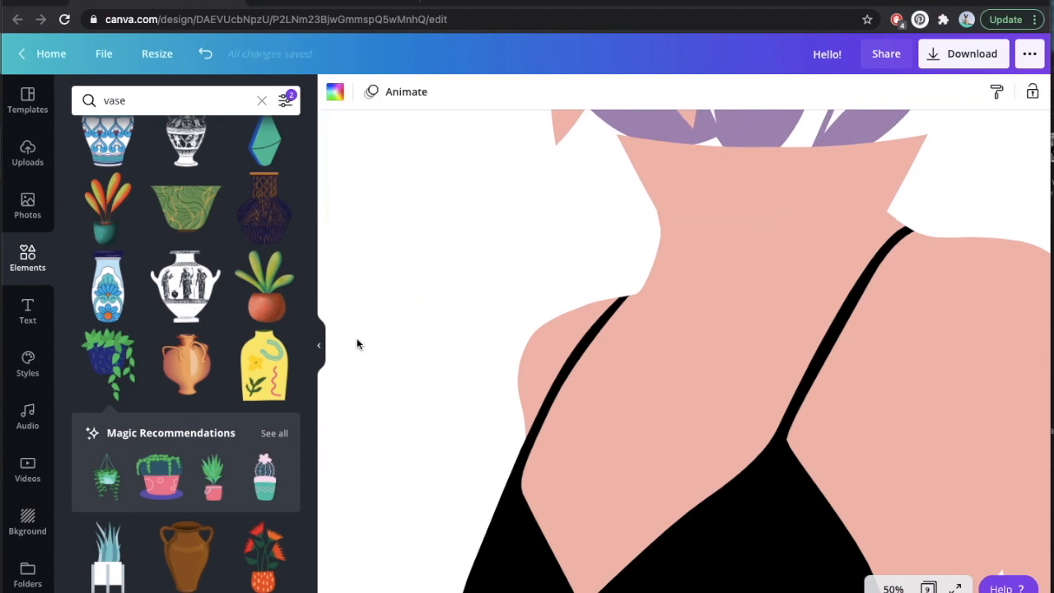
{"action": "left_click", "coordinate": [891, 586]}
{"action": "left_click", "coordinate": [876, 519]}
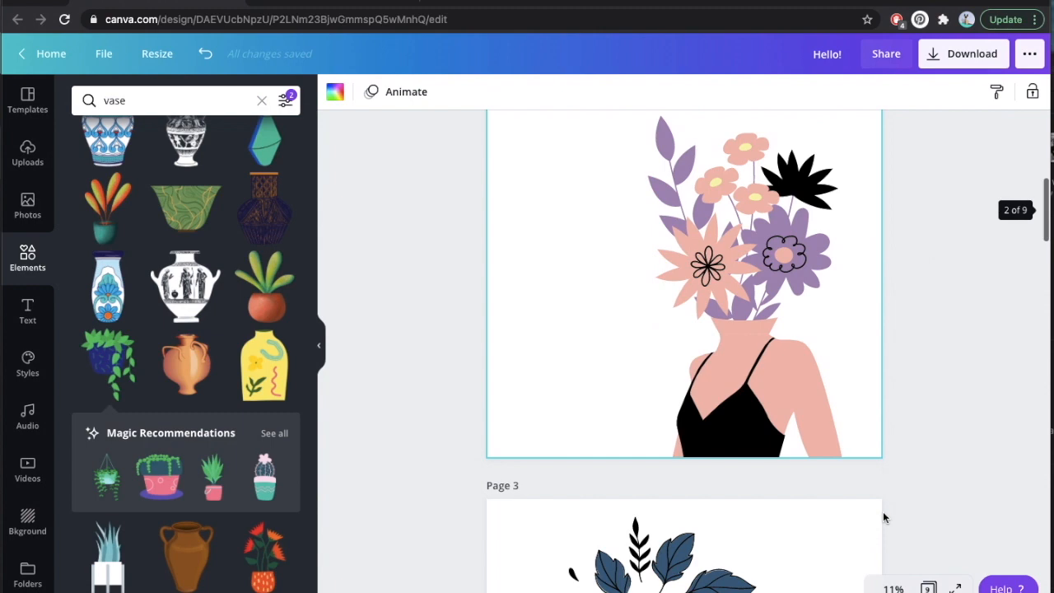
Try muted brown, red and crimson on the bouquet's purple parts, ending back on the original purple.
{"action": "left_click", "coordinate": [772, 322]}
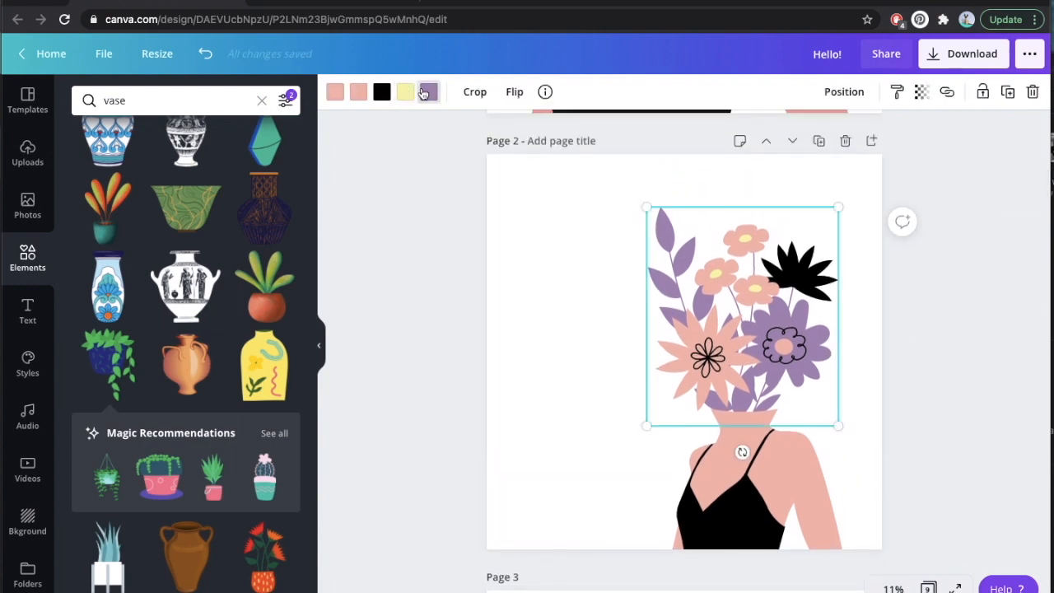
{"action": "left_click", "coordinate": [427, 92]}
{"action": "left_click", "coordinate": [169, 324]}
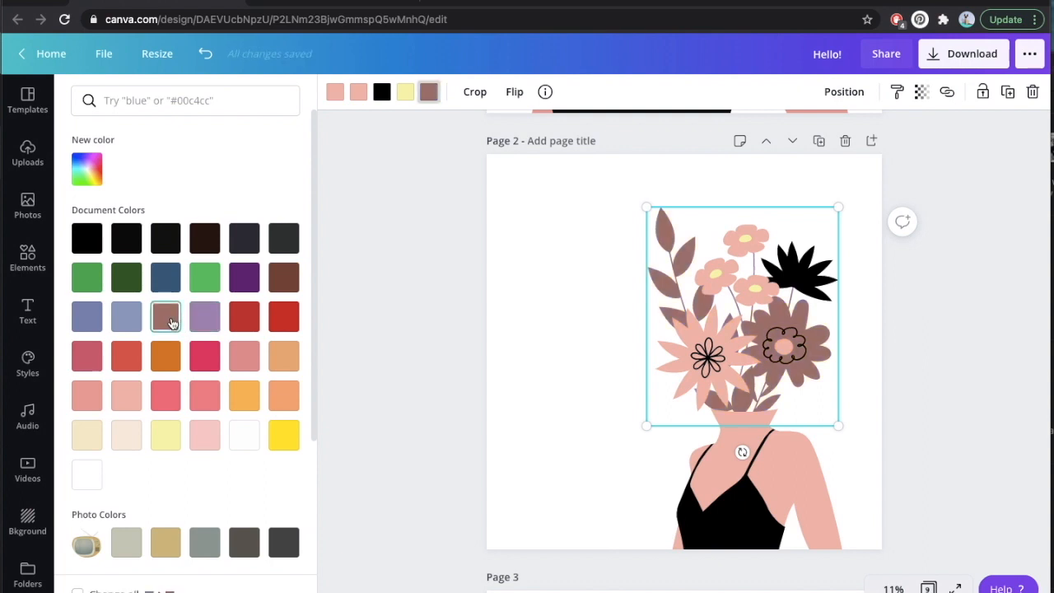
{"action": "left_click", "coordinate": [278, 324]}
{"action": "left_click", "coordinate": [204, 357]}
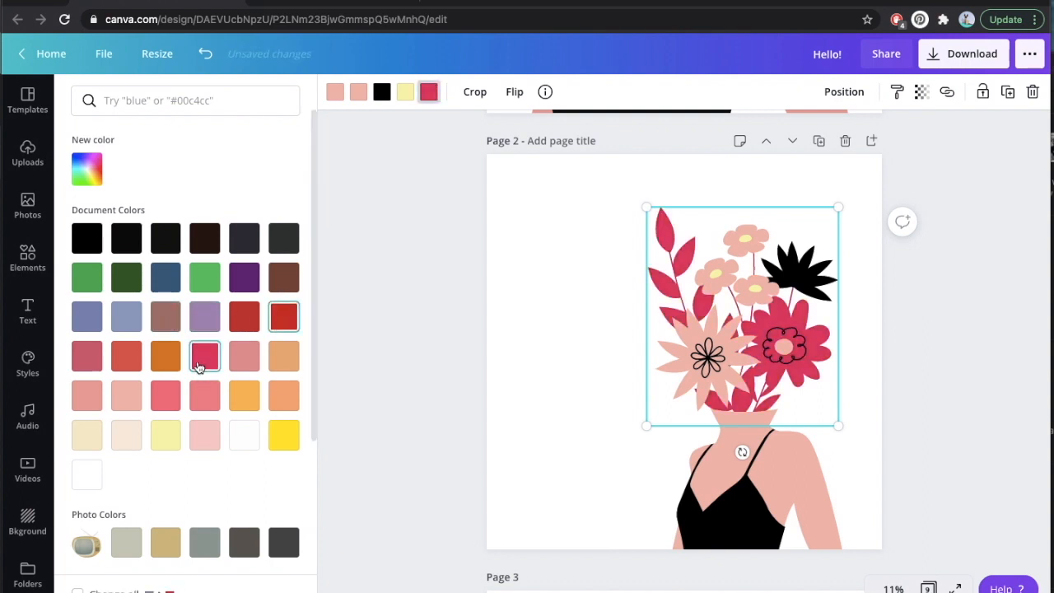
{"action": "left_click", "coordinate": [203, 318]}
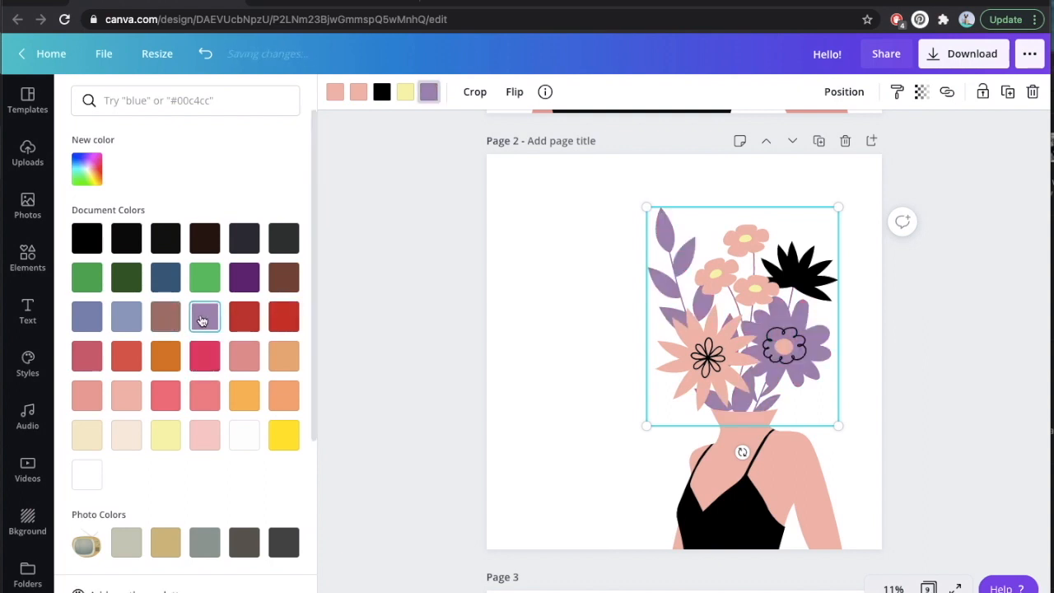
Recolor the woman's skin dark brown from the document colors.
{"action": "left_click", "coordinate": [792, 478]}
{"action": "left_click", "coordinate": [391, 96]}
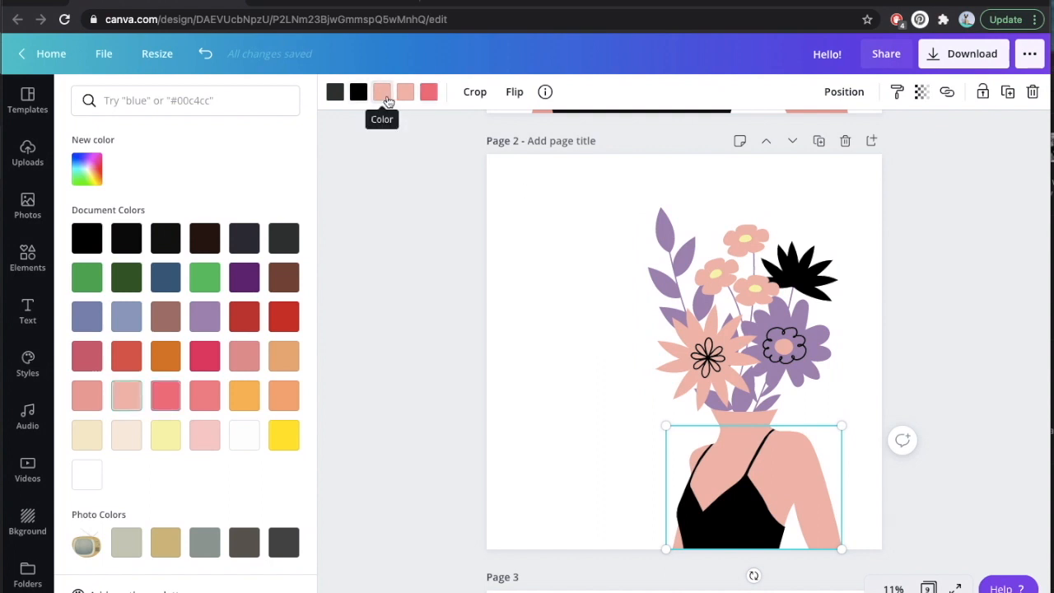
{"action": "left_click", "coordinate": [281, 277]}
Recolor both pink tones of the bouquet, including the vase and its ornament, to the same dark brown as the skin.
{"action": "left_click", "coordinate": [713, 319]}
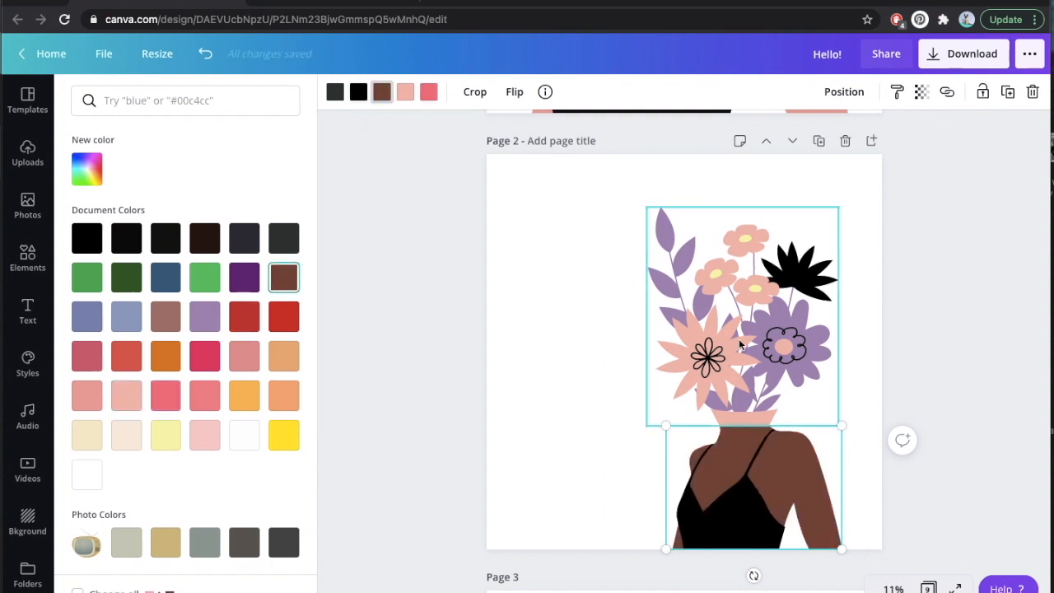
{"action": "left_click", "coordinate": [358, 91]}
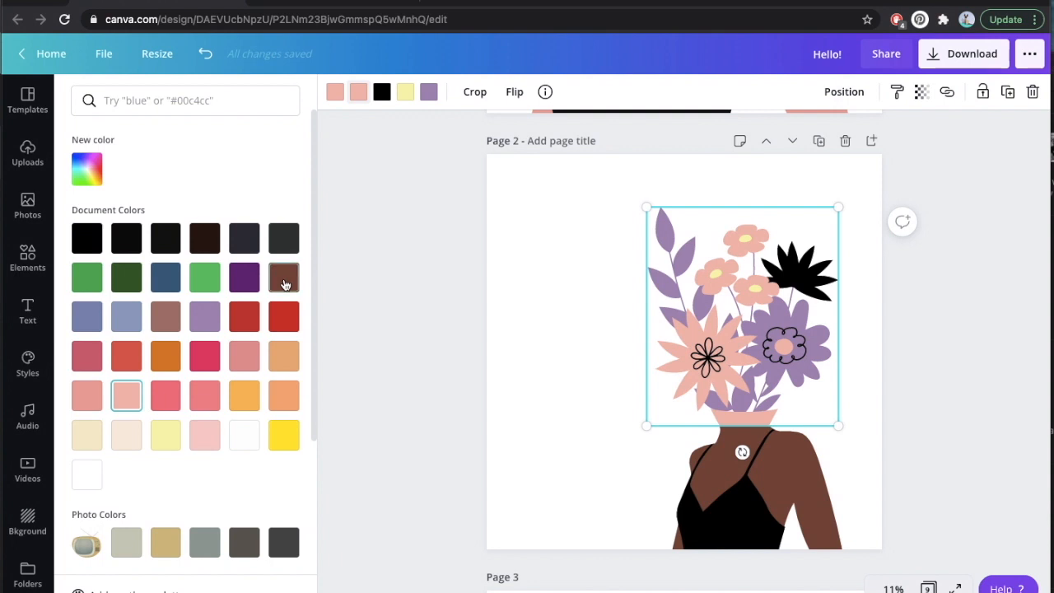
{"action": "left_click", "coordinate": [283, 278]}
{"action": "left_click", "coordinate": [336, 94]}
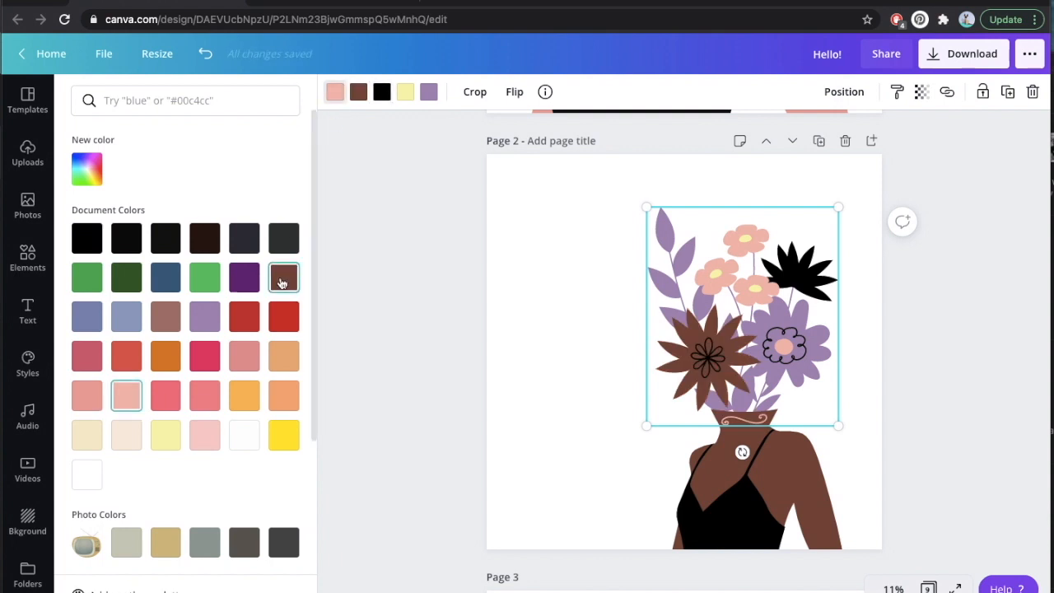
{"action": "left_click", "coordinate": [283, 277]}
{"action": "key", "text": "Escape"}
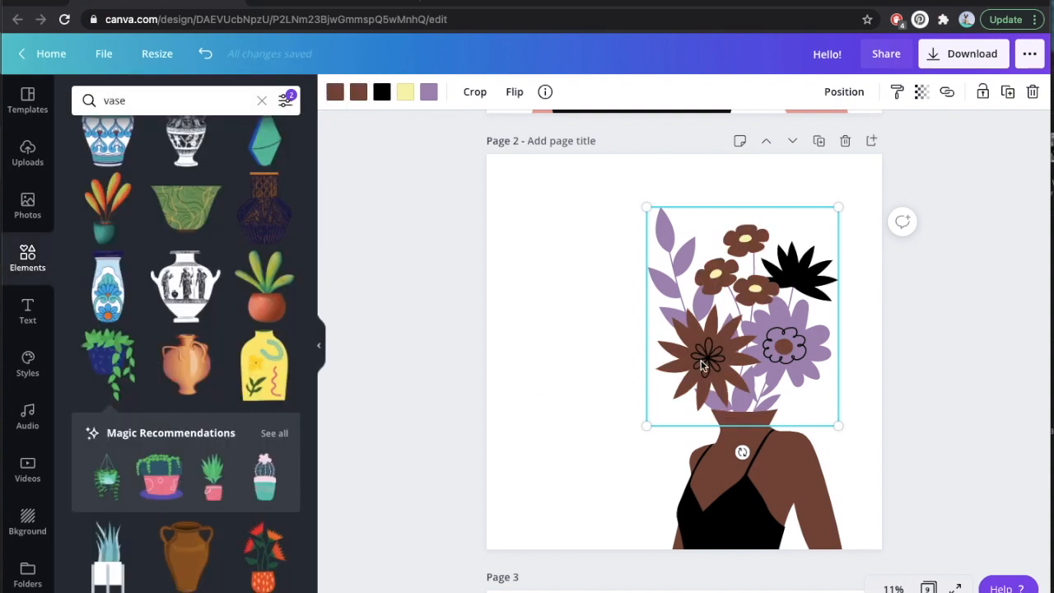
Recolor the small flowers' pale yellow centers white and the bouquet's black flower and outlines bright yellow.
{"action": "left_click", "coordinate": [404, 94]}
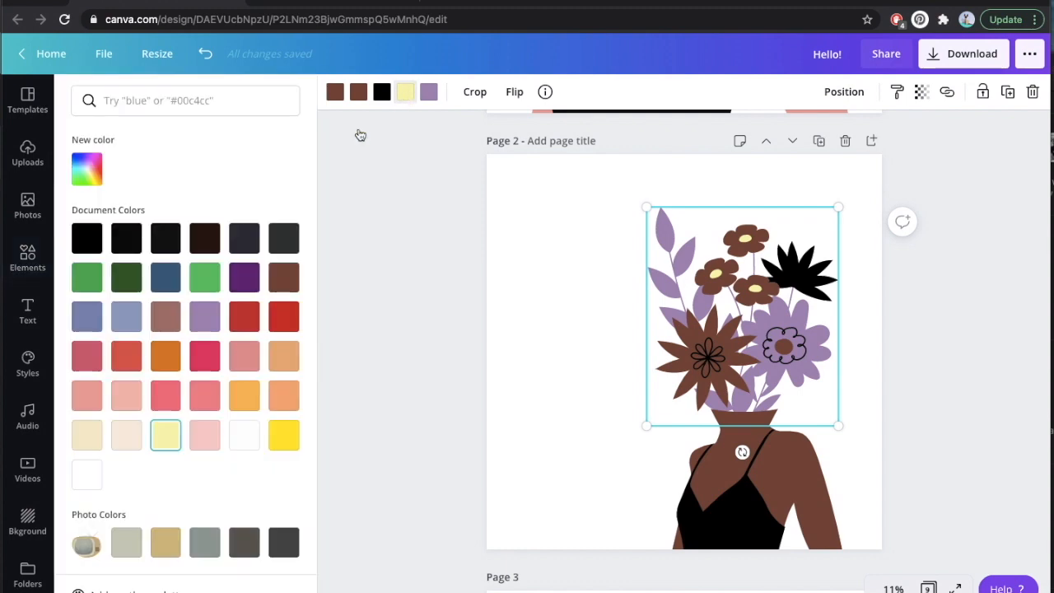
{"action": "left_click", "coordinate": [244, 434]}
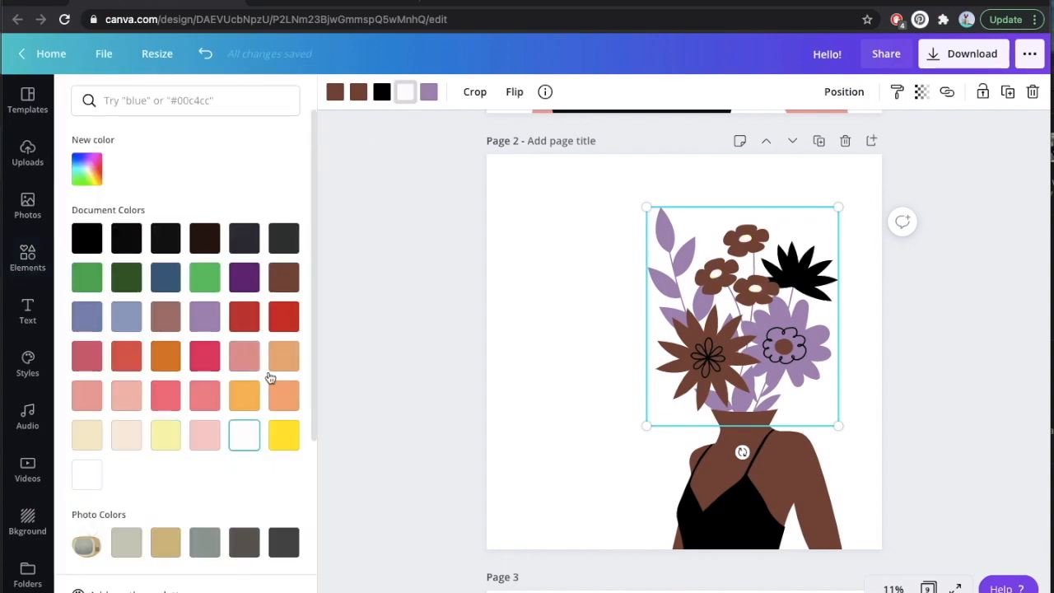
{"action": "left_click", "coordinate": [382, 92]}
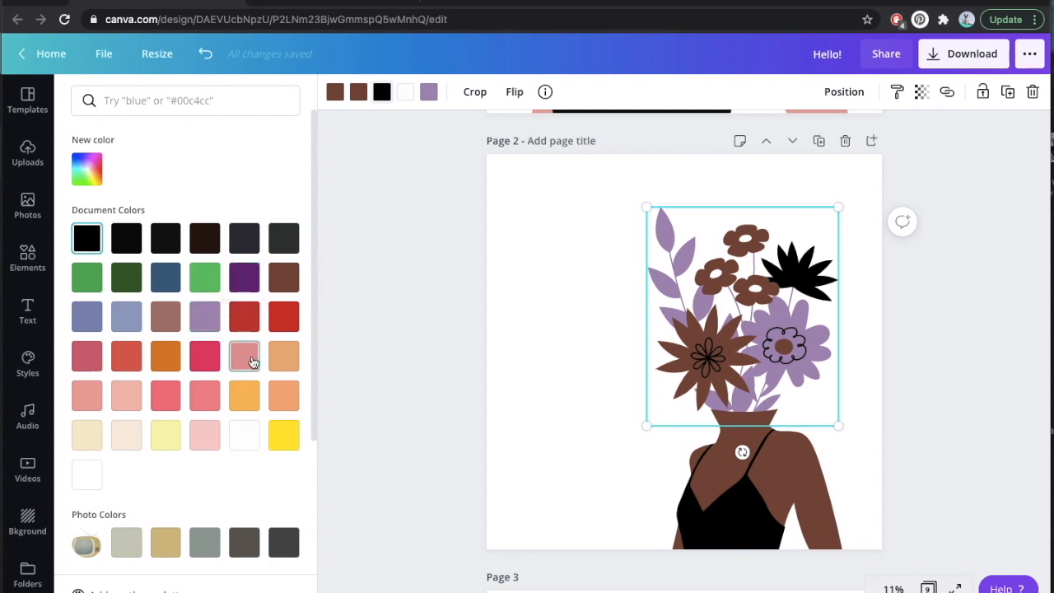
{"action": "left_click", "coordinate": [245, 397]}
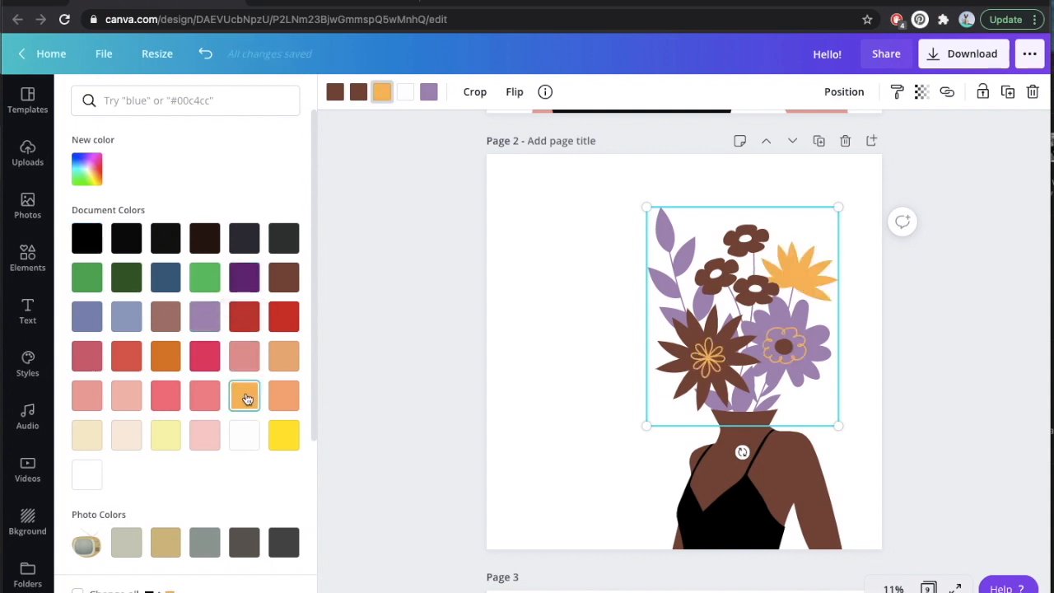
{"action": "left_click", "coordinate": [206, 545]}
{"action": "left_click", "coordinate": [136, 546]}
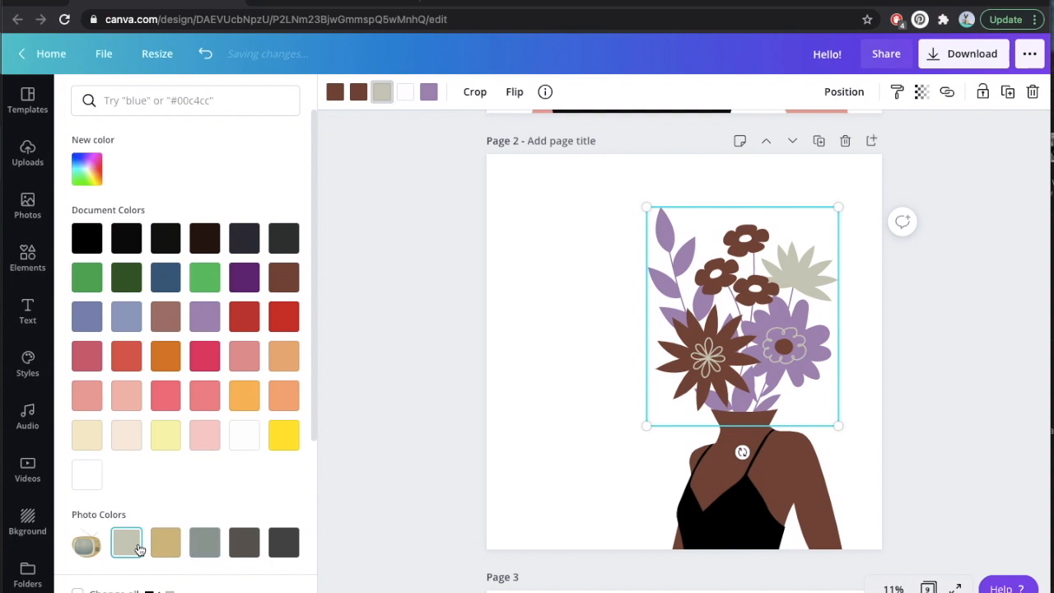
{"action": "left_click", "coordinate": [278, 440]}
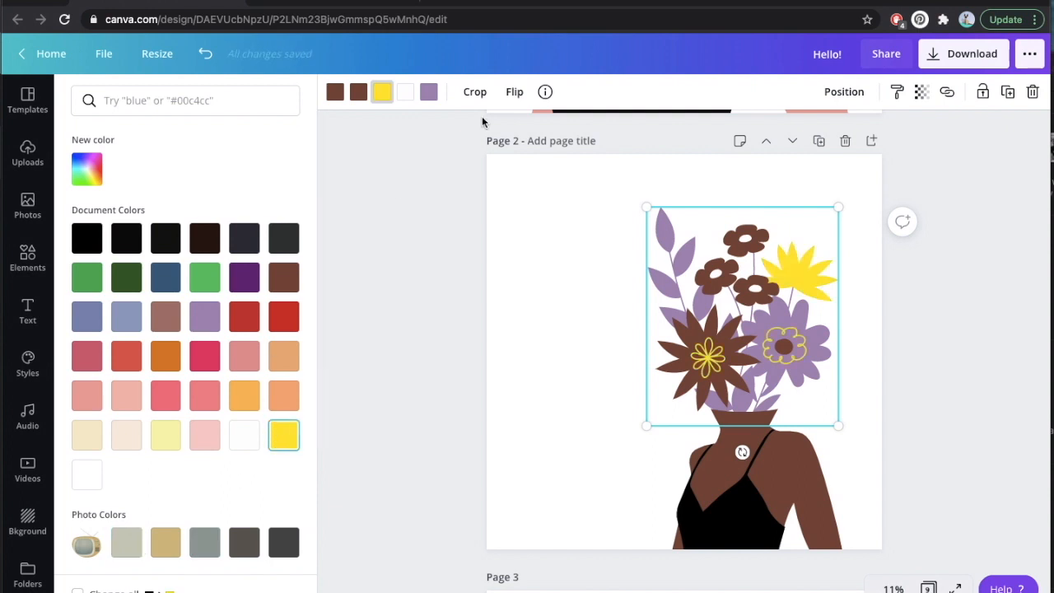
Recolor the bouquet's purple flower and leaves muted brown from the document colors.
{"action": "left_click", "coordinate": [428, 92]}
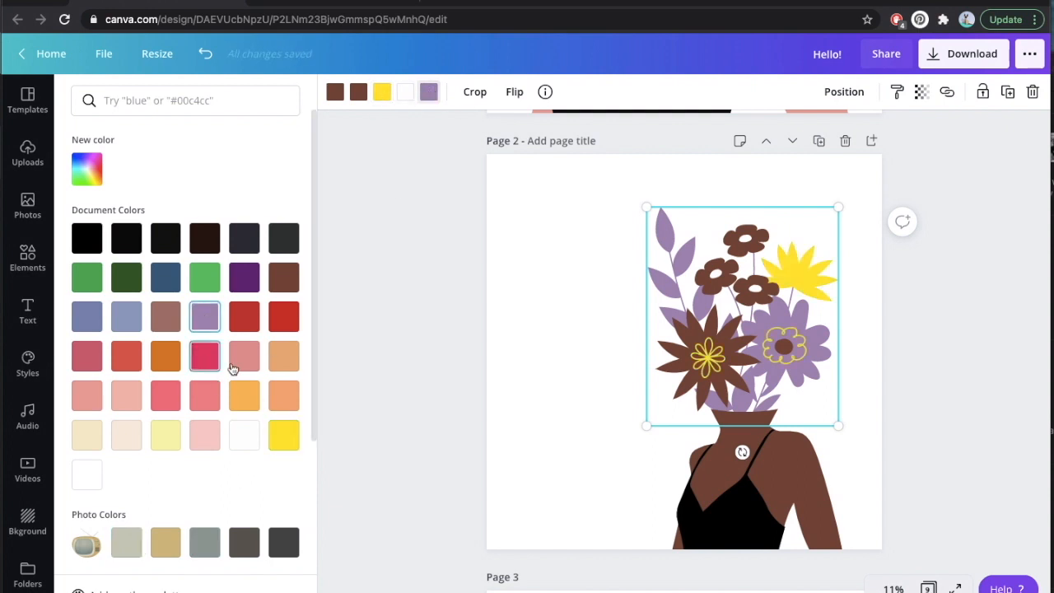
{"action": "left_click", "coordinate": [242, 326]}
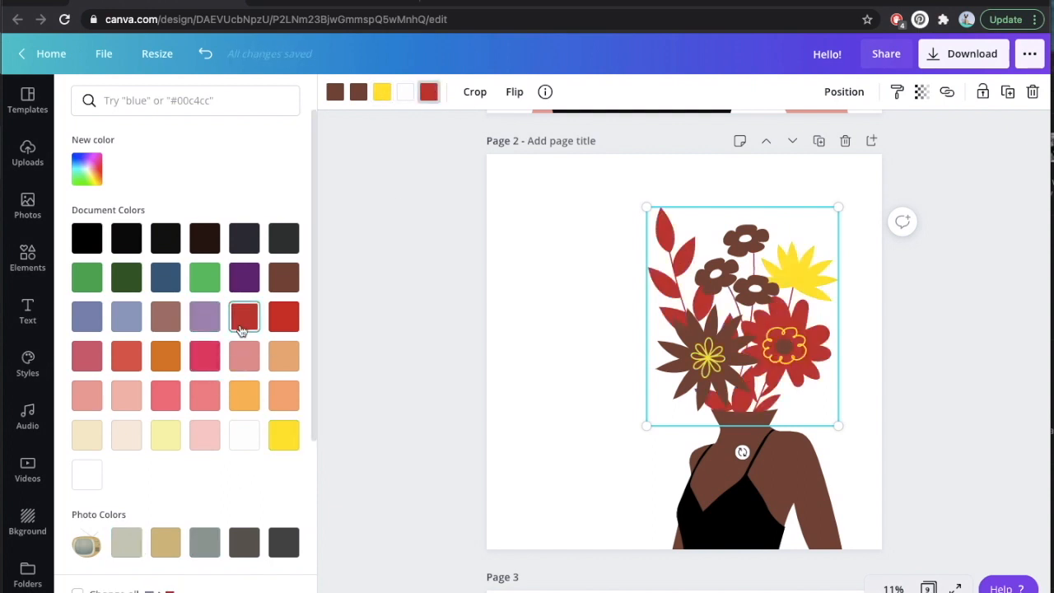
{"action": "left_click", "coordinate": [166, 319]}
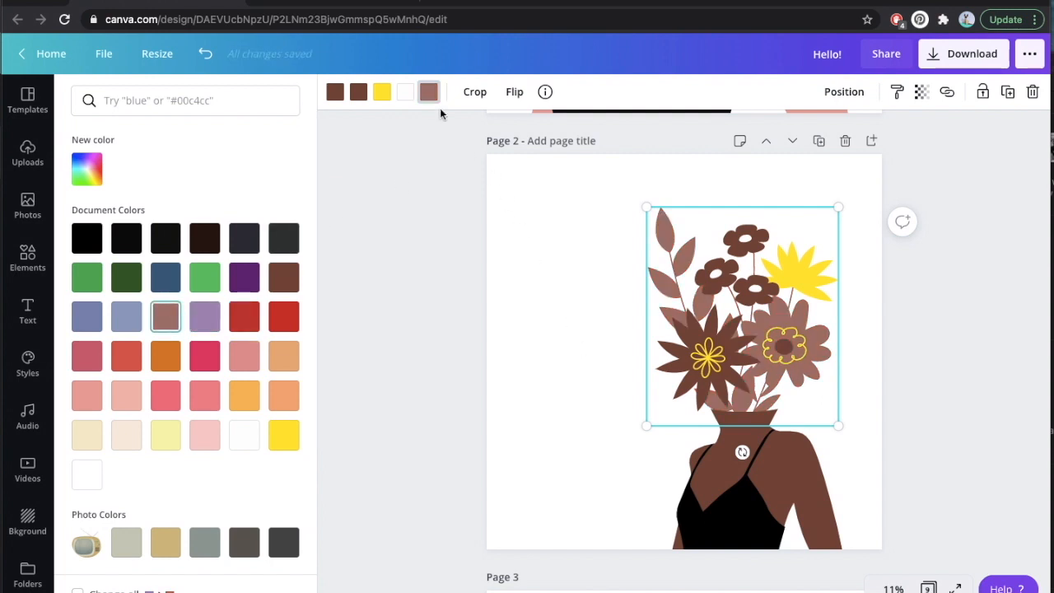
Recolor the woman's black top bright yellow to match the bouquet's yellow flower.
{"action": "left_click", "coordinate": [690, 468]}
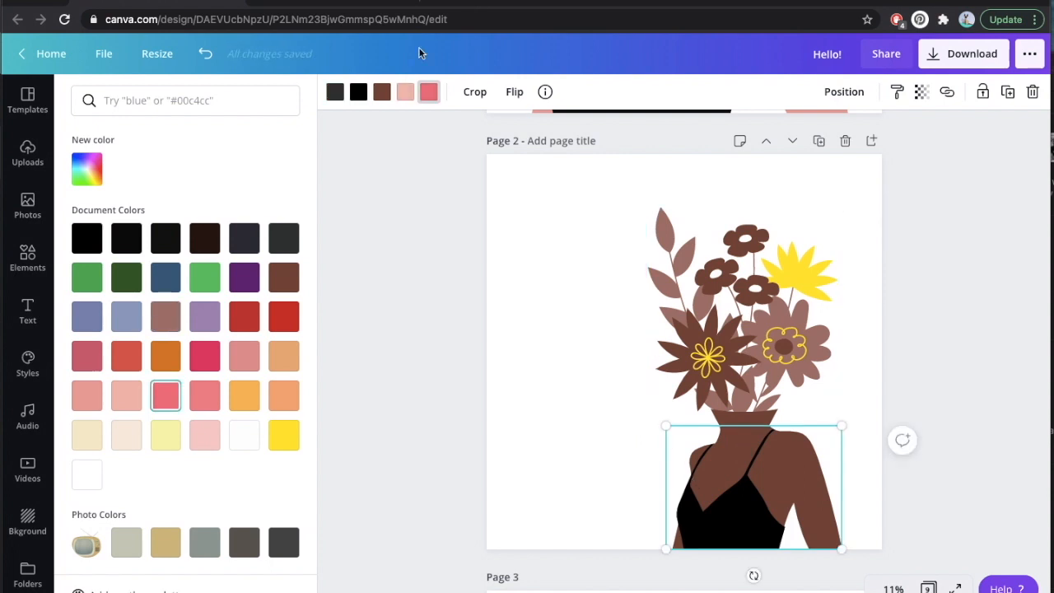
{"action": "left_click", "coordinate": [356, 94]}
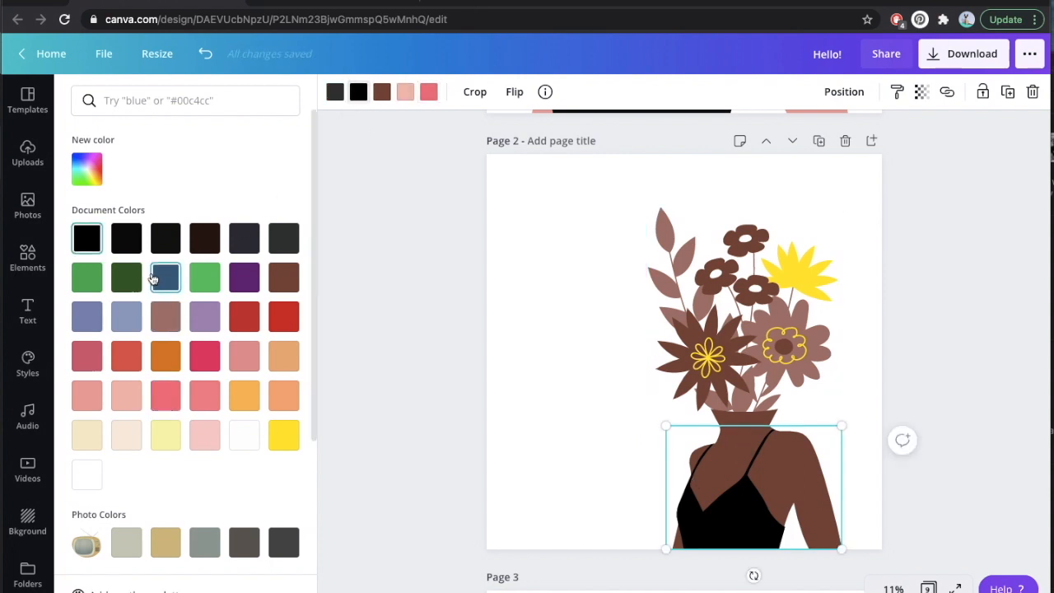
{"action": "left_click", "coordinate": [164, 320]}
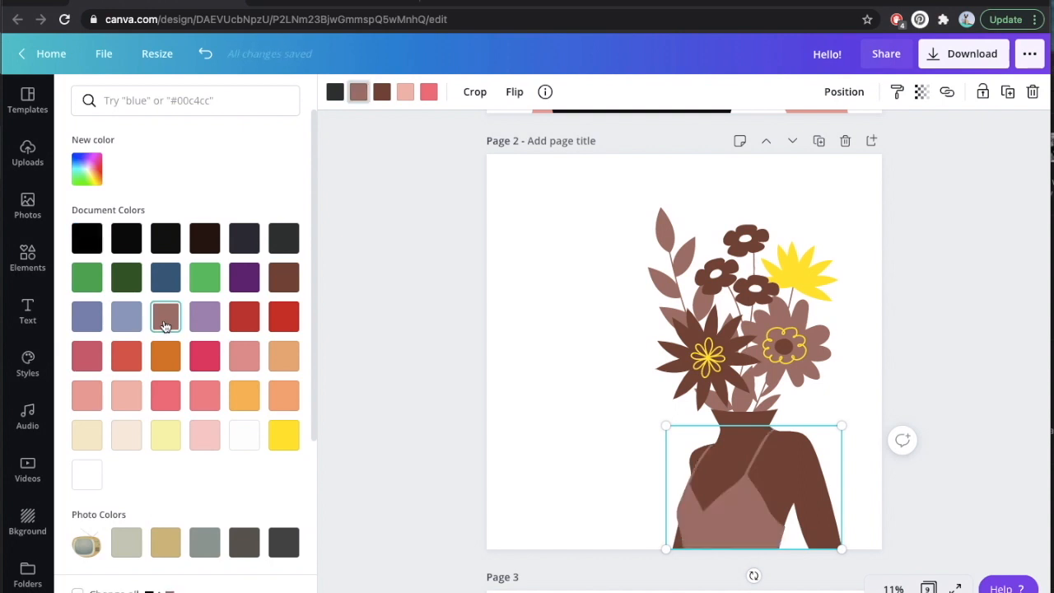
{"action": "left_click", "coordinate": [285, 435]}
{"action": "left_click", "coordinate": [573, 384]}
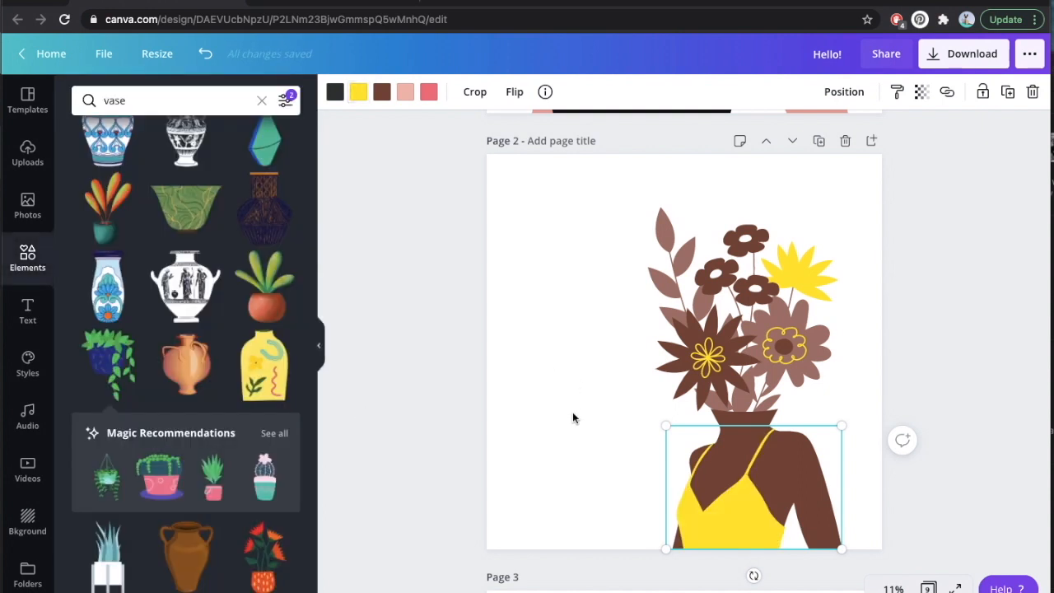
{"action": "left_click", "coordinate": [575, 441]}
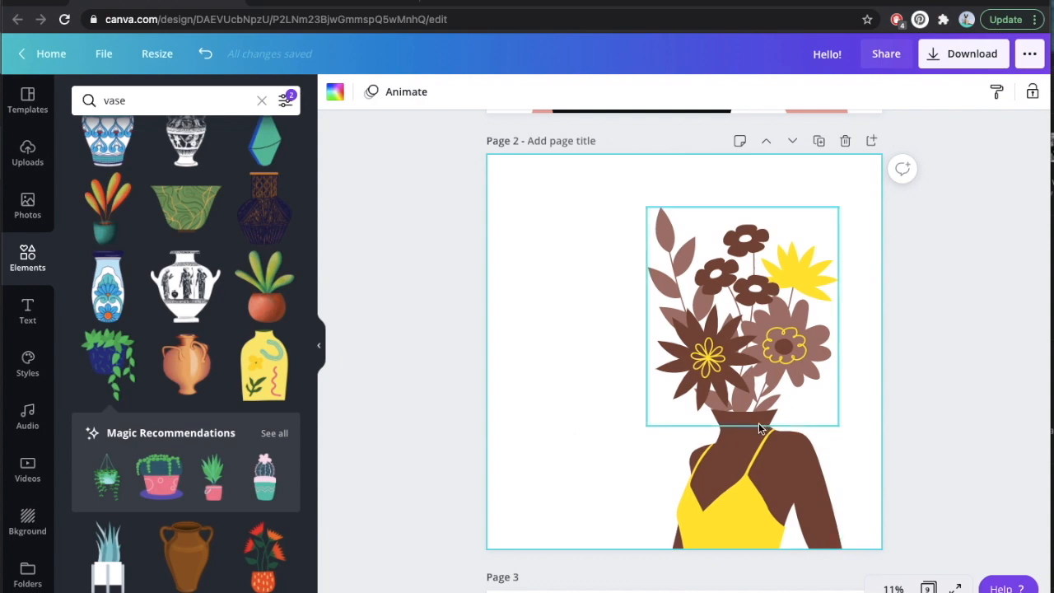
Move the pink flower and the woman apart on page 3 to expose her whole head, and undo both moves.
{"action": "scroll", "coordinate": [910, 271], "scroll_direction": "down", "scroll_amount": 5}
{"action": "scroll", "coordinate": [910, 272], "scroll_direction": "down", "scroll_amount": 2}
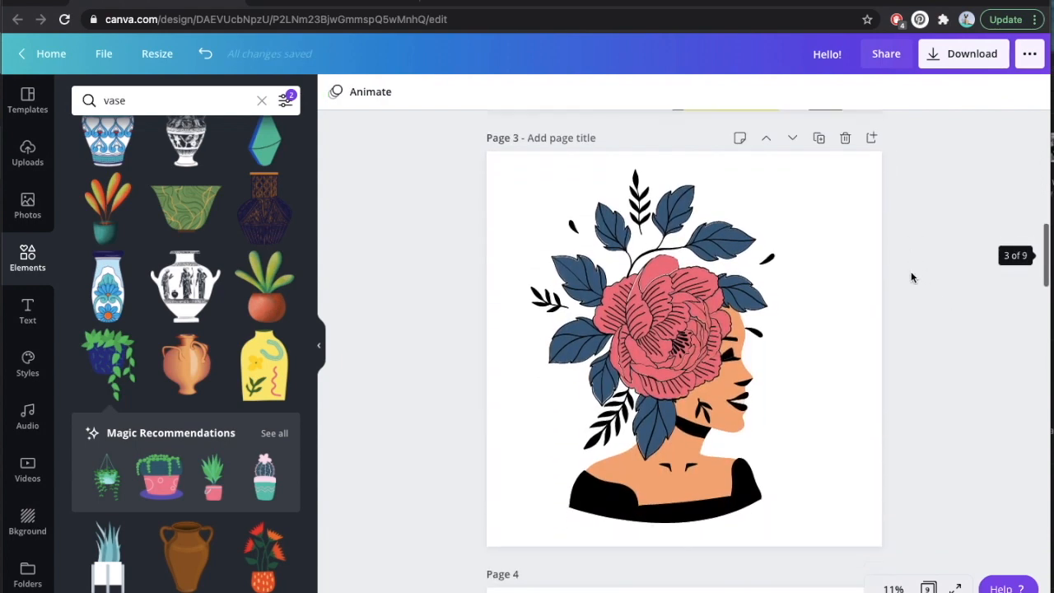
{"action": "scroll", "coordinate": [910, 272], "scroll_direction": "up", "scroll_amount": 1}
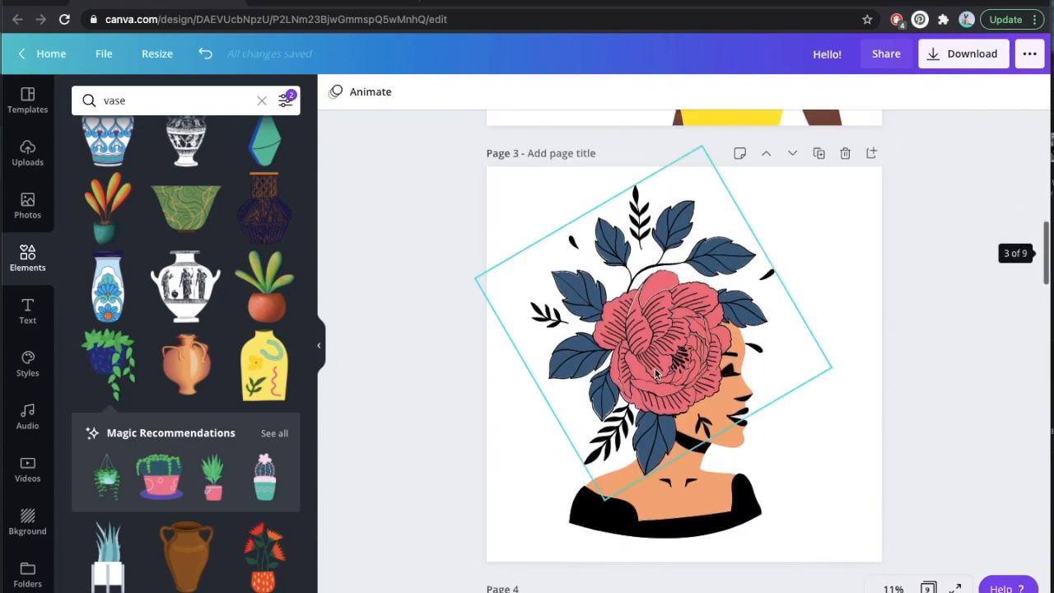
{"action": "left_click", "coordinate": [671, 368]}
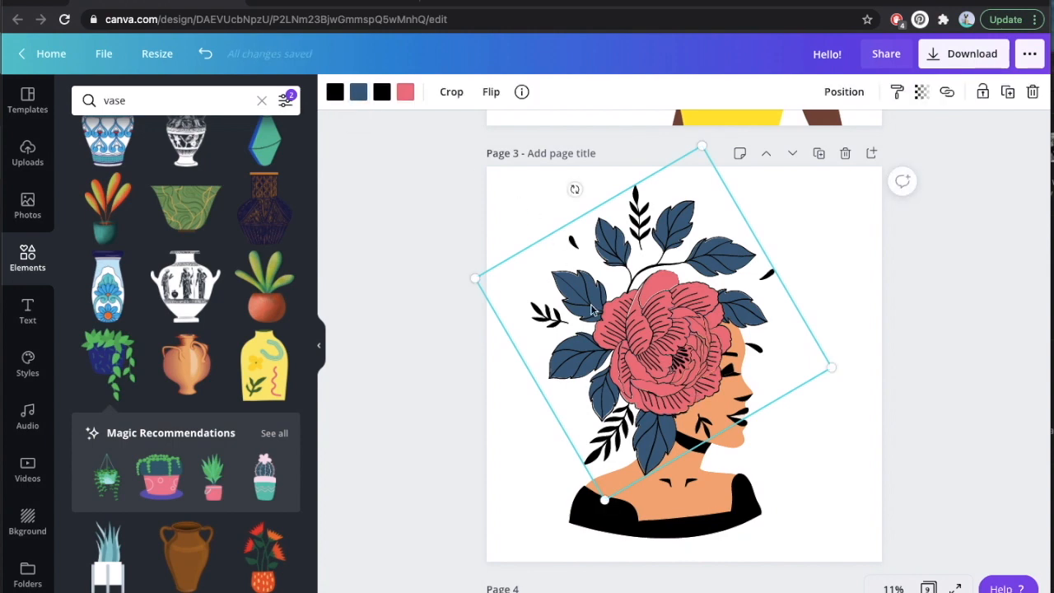
{"action": "left_click_drag", "start_coordinate": [655, 356], "coordinate": [547, 310]}
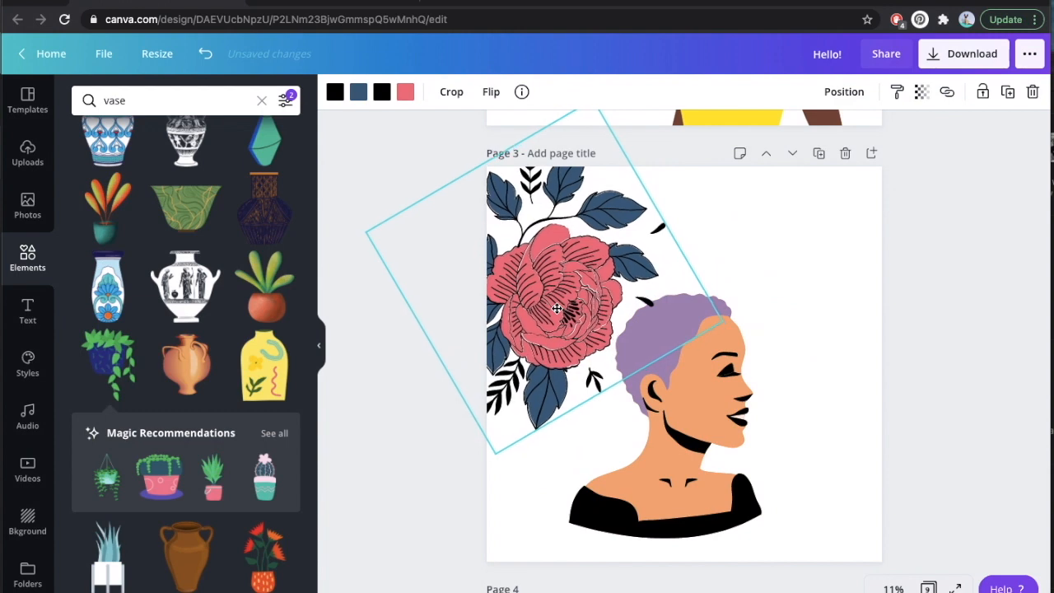
{"action": "left_click", "coordinate": [744, 494]}
{"action": "left_click_drag", "start_coordinate": [796, 490], "coordinate": [846, 486]}
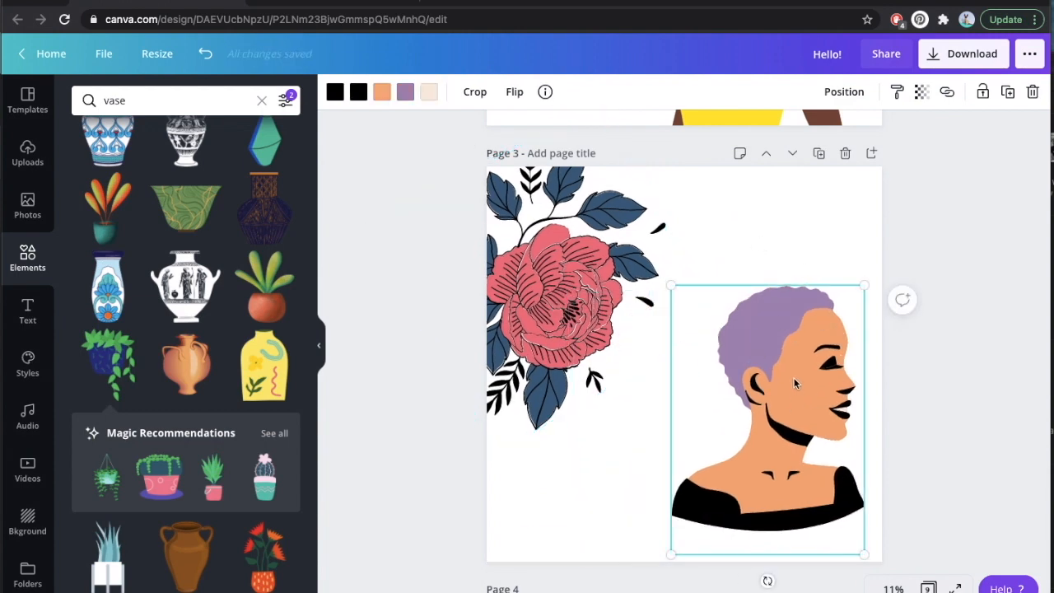
{"action": "key", "text": "ctrl+z"}
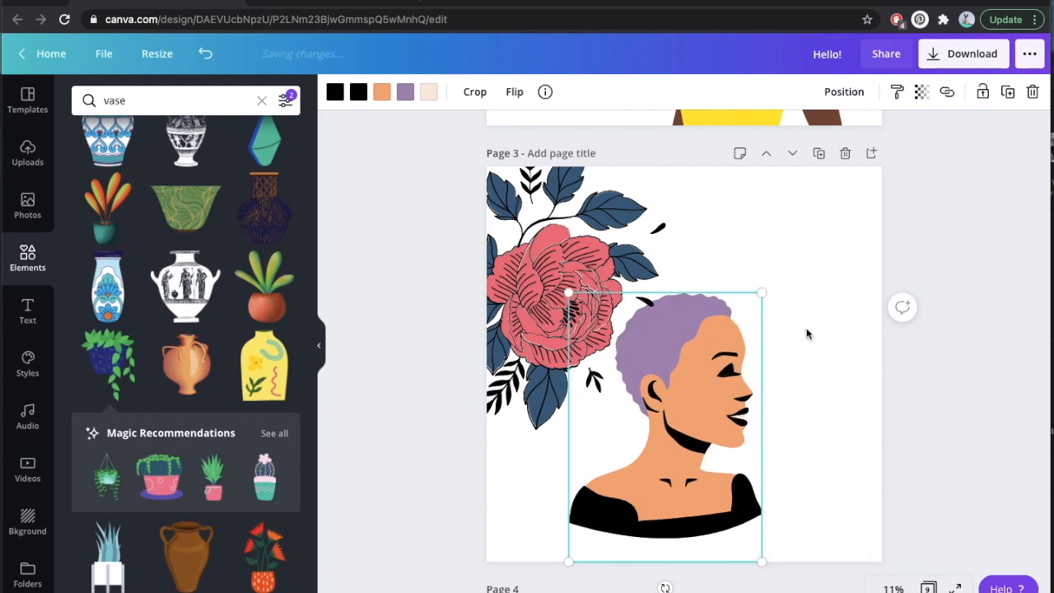
{"action": "key", "text": "ctrl+z"}
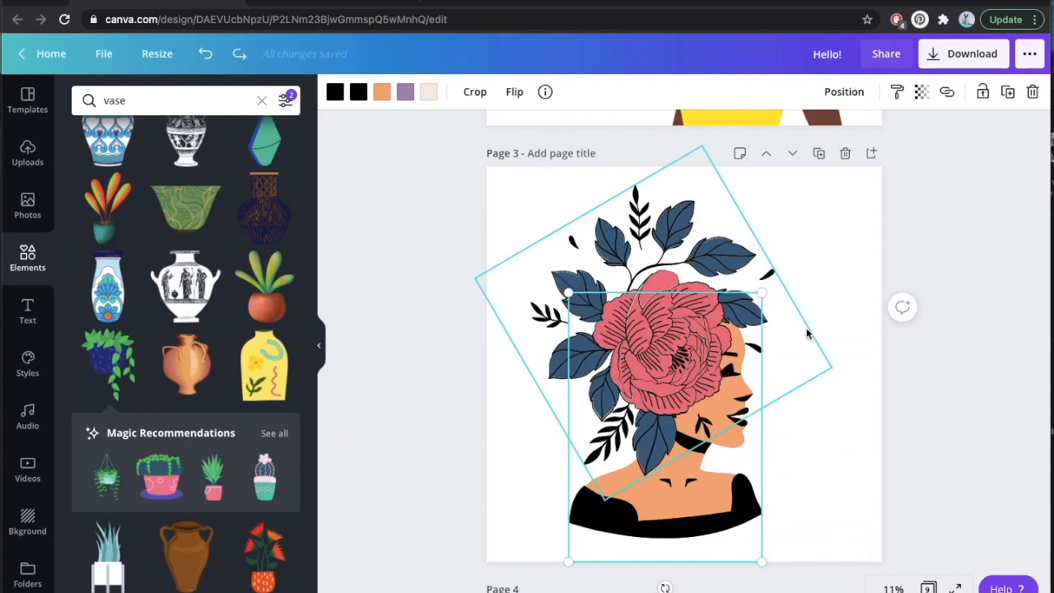
{"action": "left_click", "coordinate": [826, 249]}
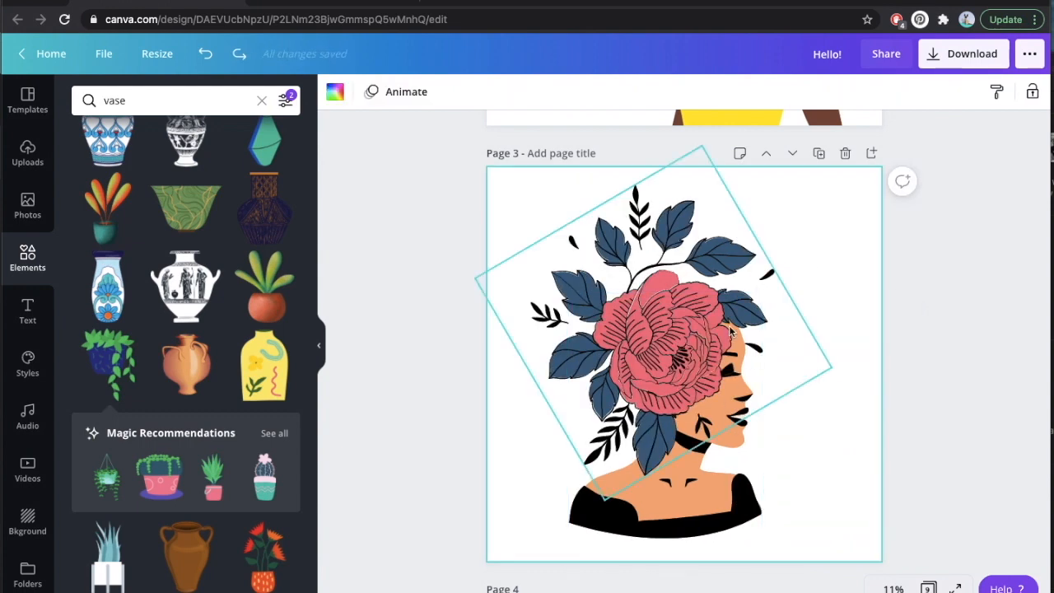
Move the hibiscus off the woman's head on page 4 to expose her face, and undo the move.
{"action": "scroll", "coordinate": [867, 393], "scroll_direction": "down", "scroll_amount": 5}
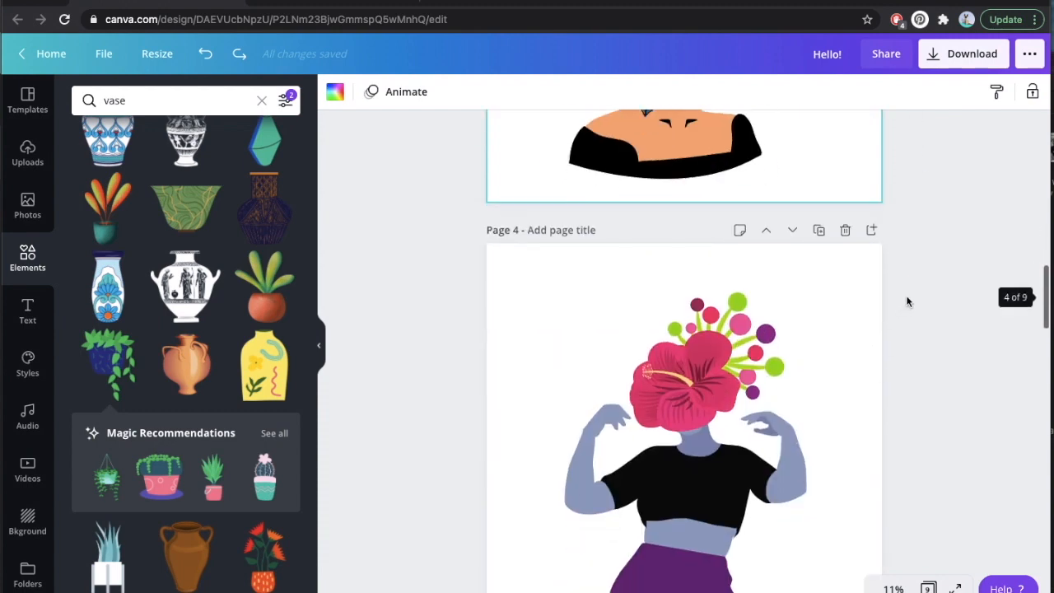
{"action": "scroll", "coordinate": [906, 299], "scroll_direction": "down", "scroll_amount": 2}
{"action": "scroll", "coordinate": [914, 366], "scroll_direction": "up", "scroll_amount": 1}
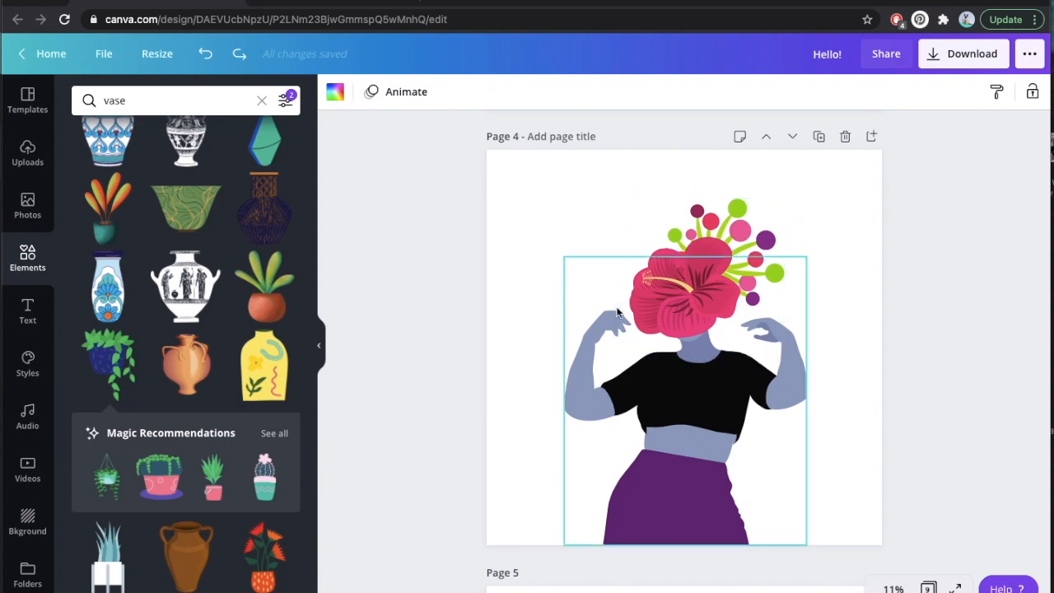
{"action": "left_click", "coordinate": [690, 299]}
{"action": "left_click_drag", "start_coordinate": [841, 281], "coordinate": [831, 261]}
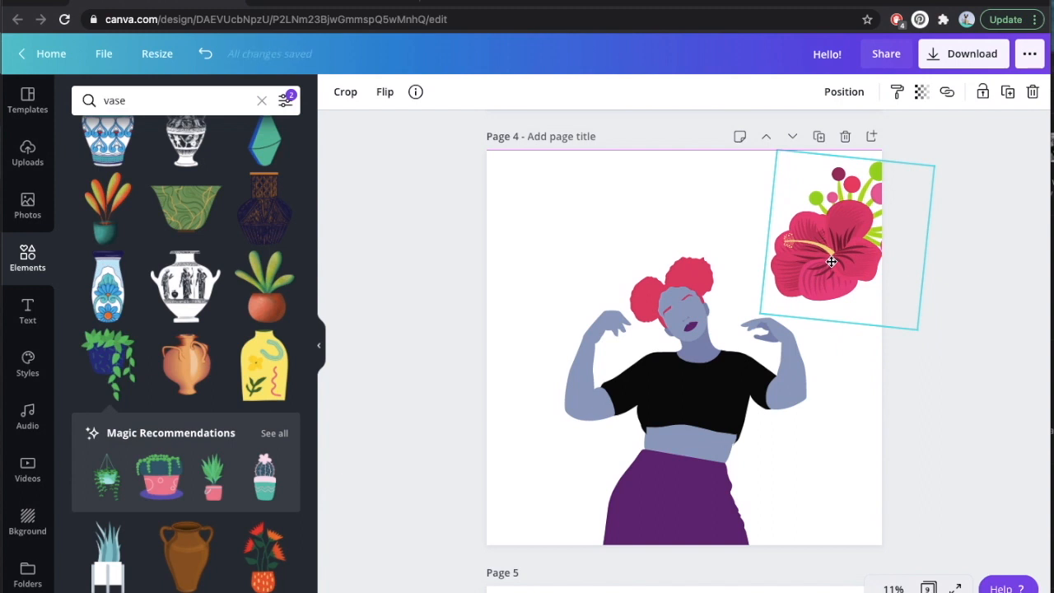
{"action": "left_click_drag", "start_coordinate": [832, 261], "coordinate": [831, 261]}
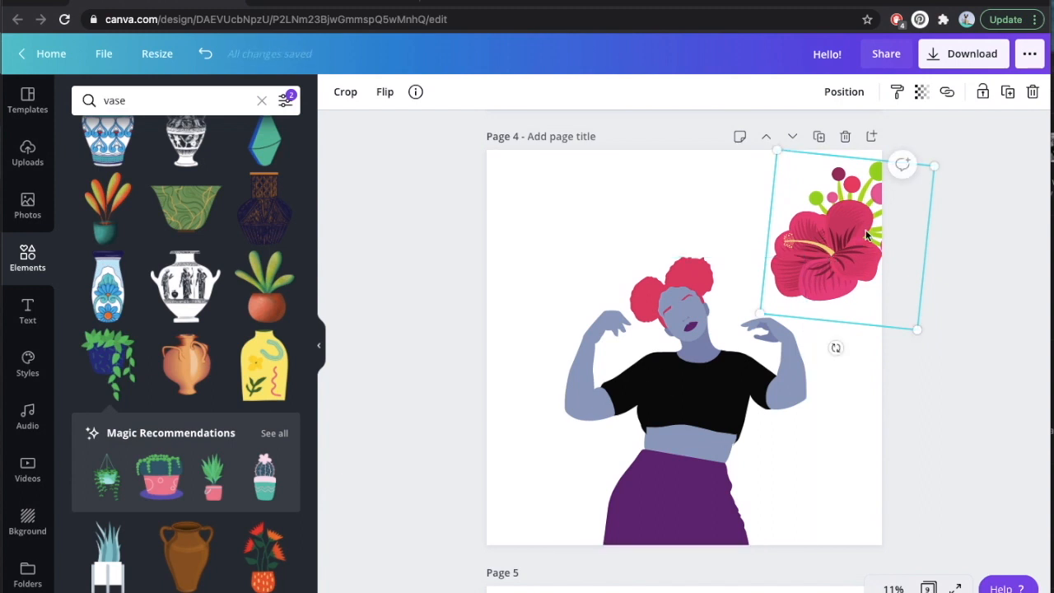
{"action": "key", "text": "ctrl+z"}
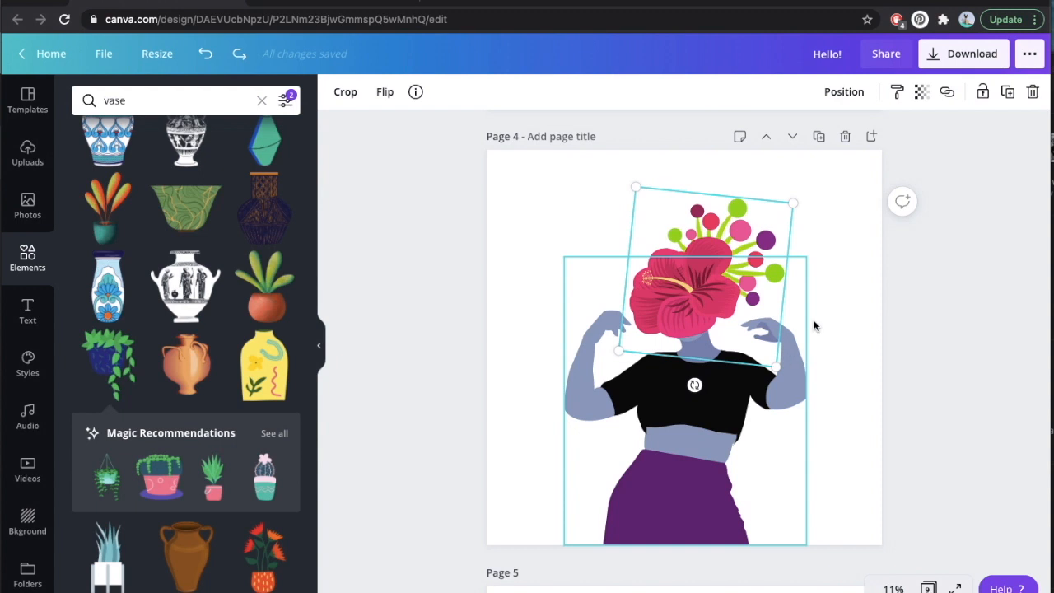
{"action": "left_click", "coordinate": [840, 307]}
{"action": "scroll", "coordinate": [840, 307], "scroll_direction": "up", "scroll_amount": 5}
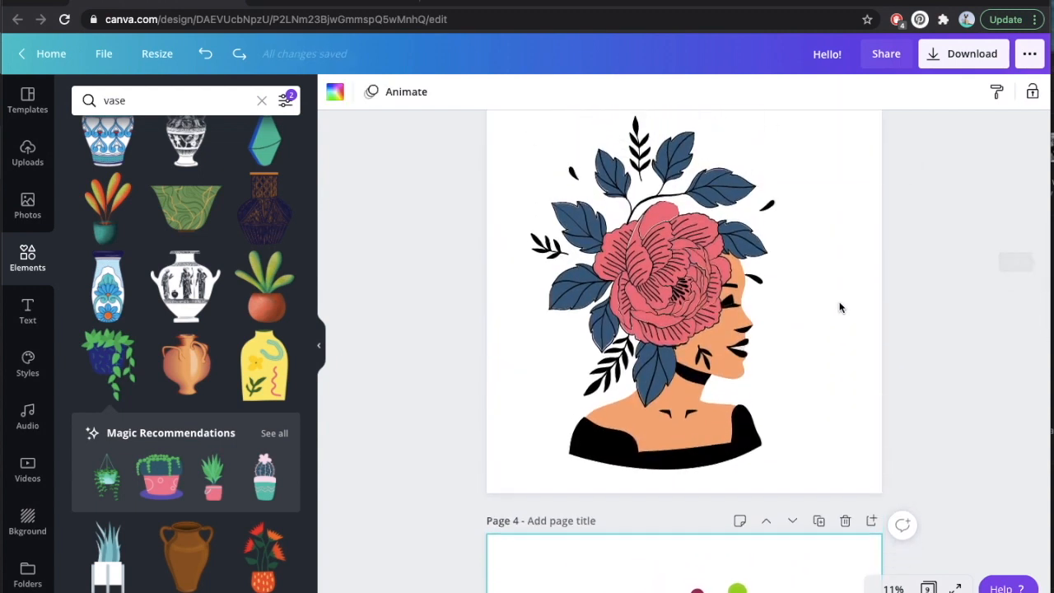
{"action": "scroll", "coordinate": [840, 307], "scroll_direction": "down", "scroll_amount": 5}
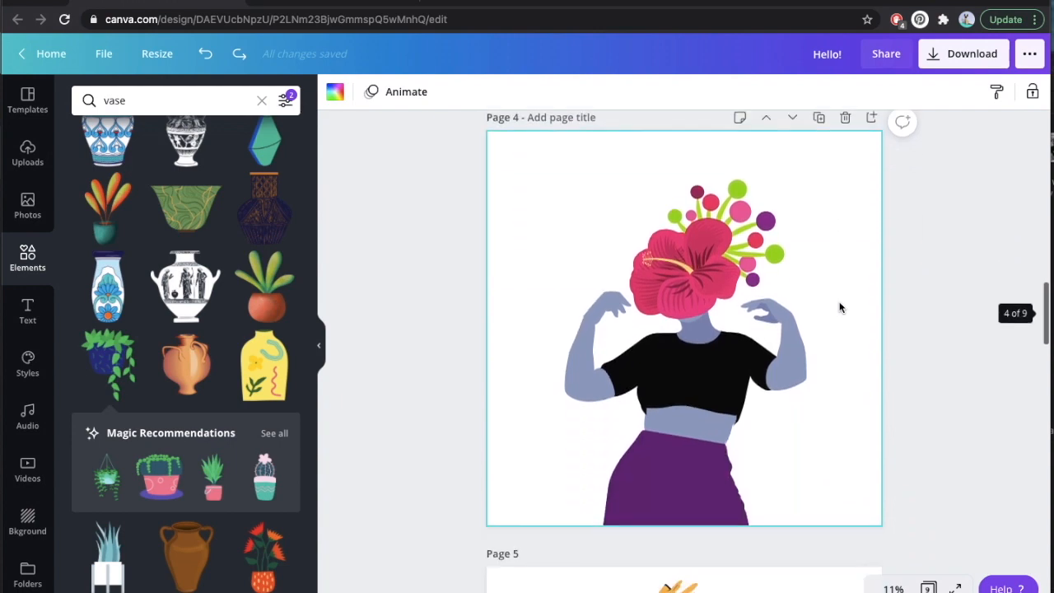
Try near-black, purple, light green and brown from the document colors on the pizza-headed woman's dress on page 5.
{"action": "scroll", "coordinate": [840, 307], "scroll_direction": "down", "scroll_amount": 5}
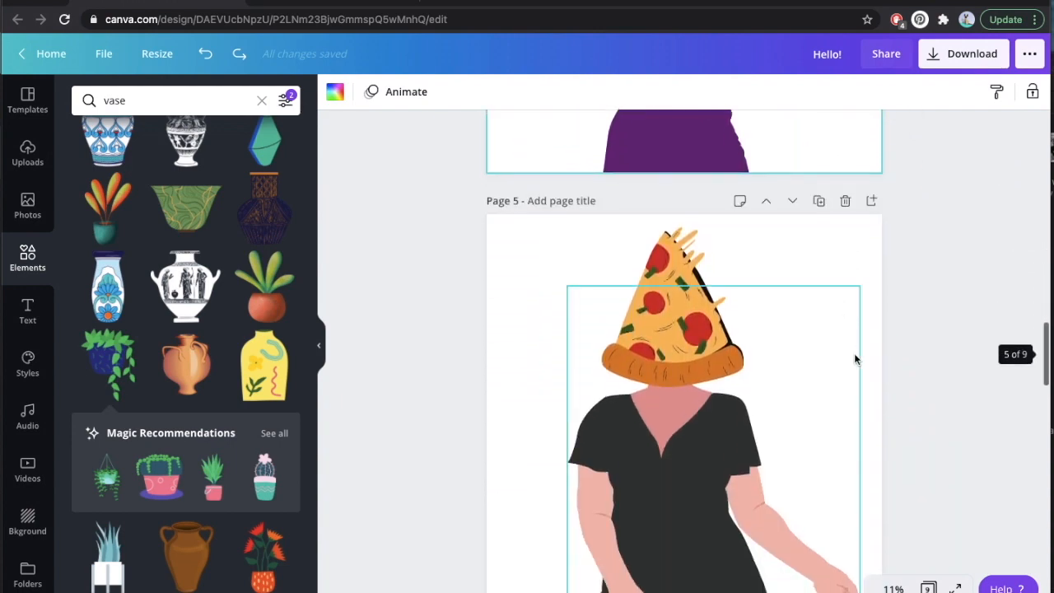
{"action": "left_click", "coordinate": [718, 454]}
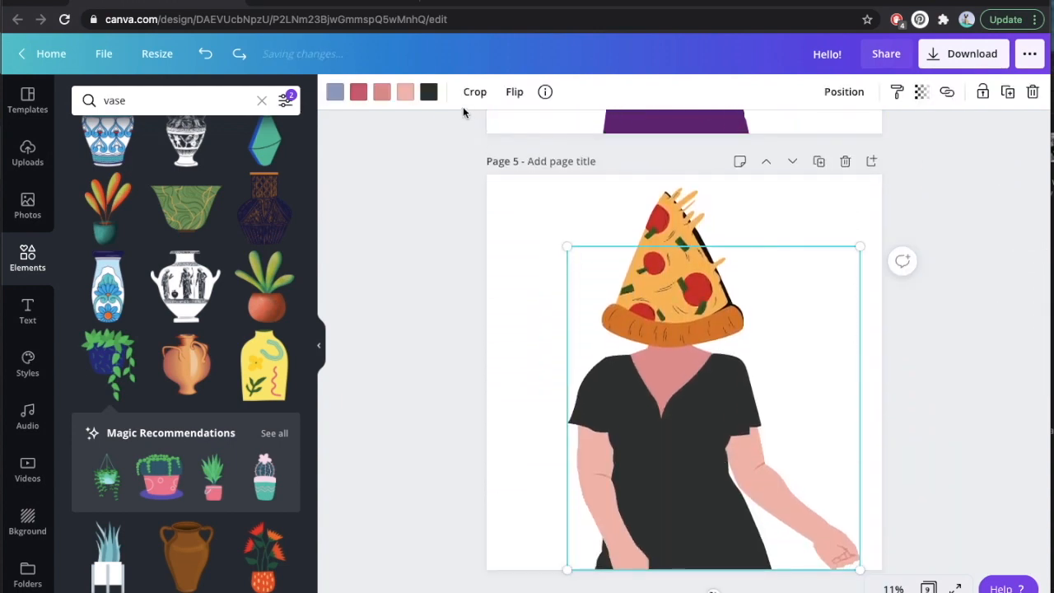
{"action": "left_click", "coordinate": [429, 93]}
{"action": "left_click", "coordinate": [167, 240]}
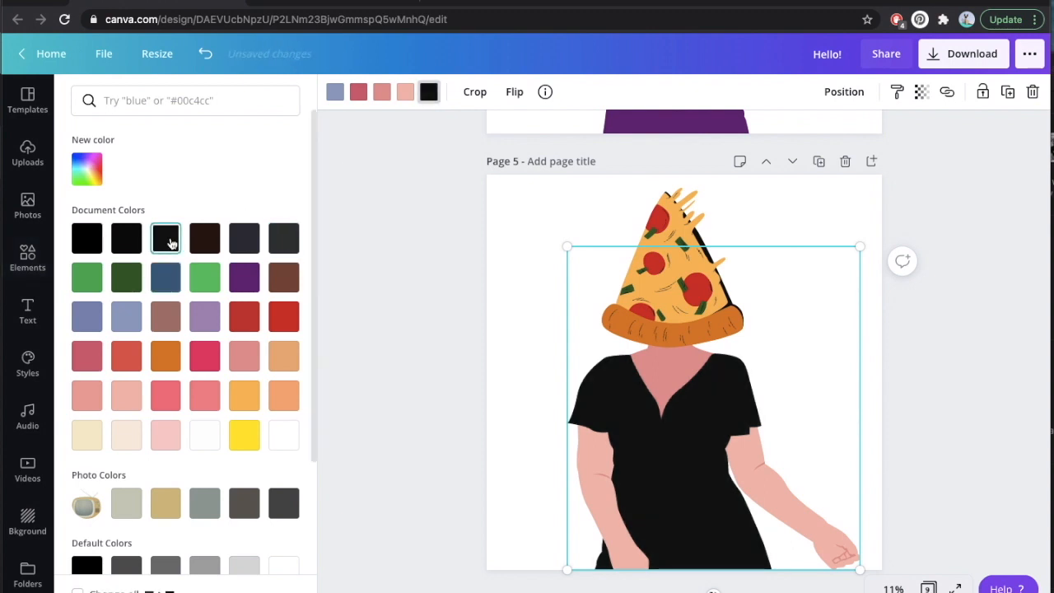
{"action": "left_click", "coordinate": [208, 328]}
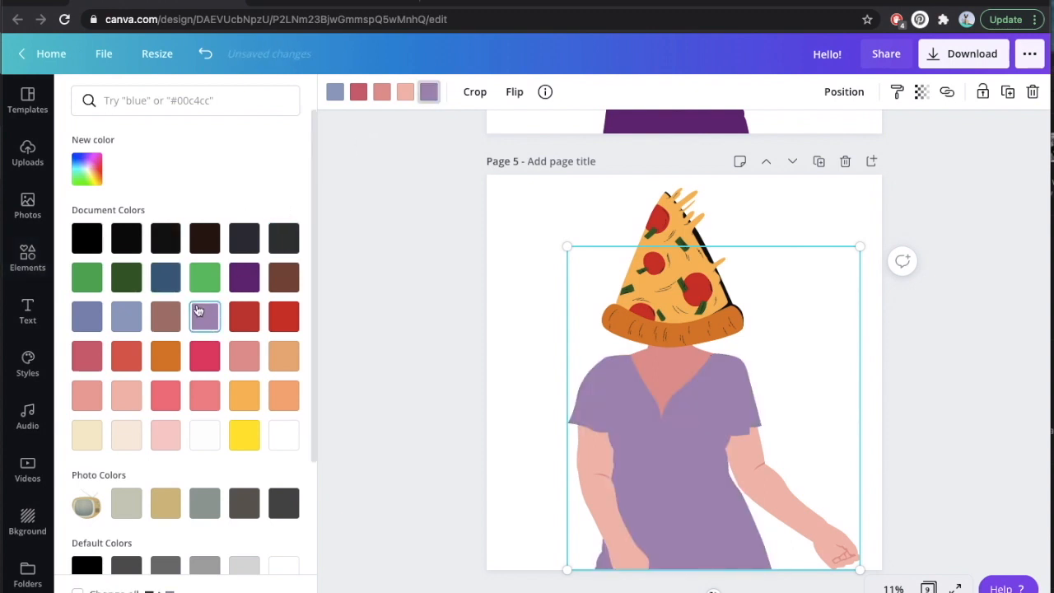
{"action": "left_click", "coordinate": [205, 285]}
{"action": "left_click", "coordinate": [283, 277]}
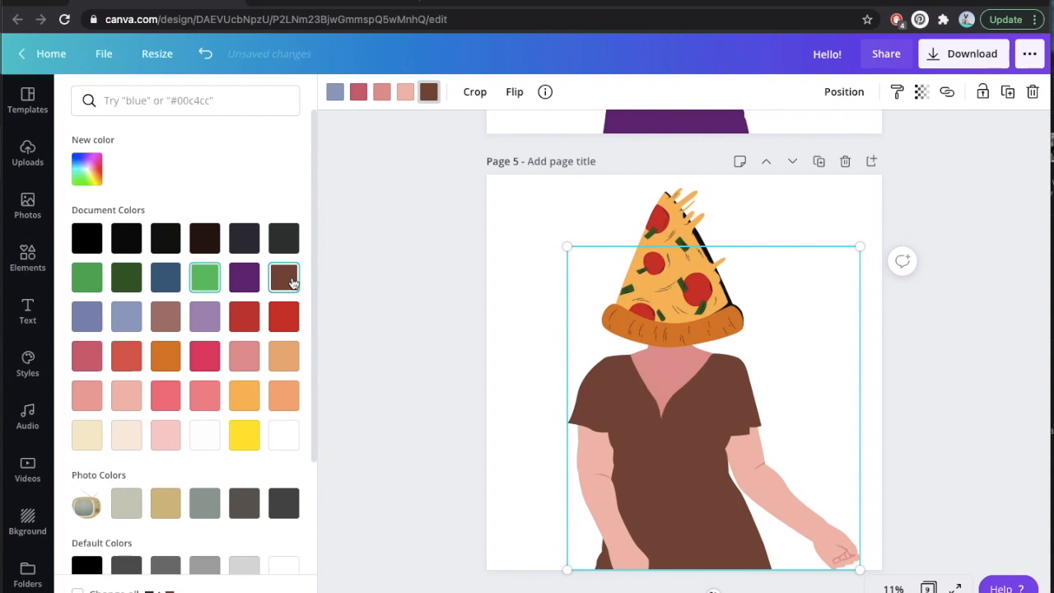
Try light green on both skin tones of the pizza-headed woman, and undo both skin recolors.
{"action": "left_click", "coordinate": [381, 93]}
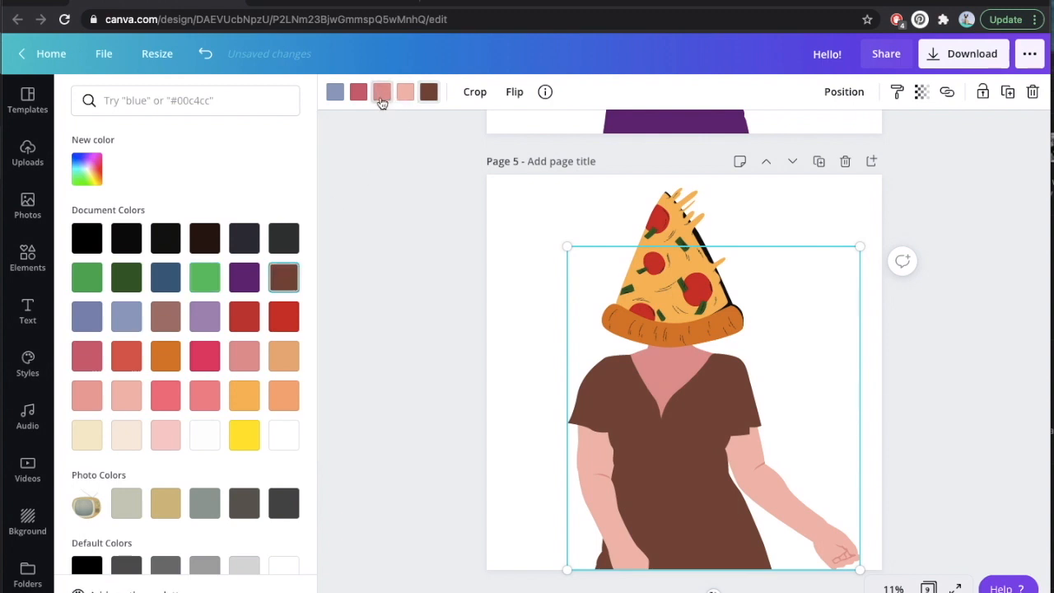
{"action": "left_click", "coordinate": [205, 277]}
{"action": "left_click", "coordinate": [405, 92]}
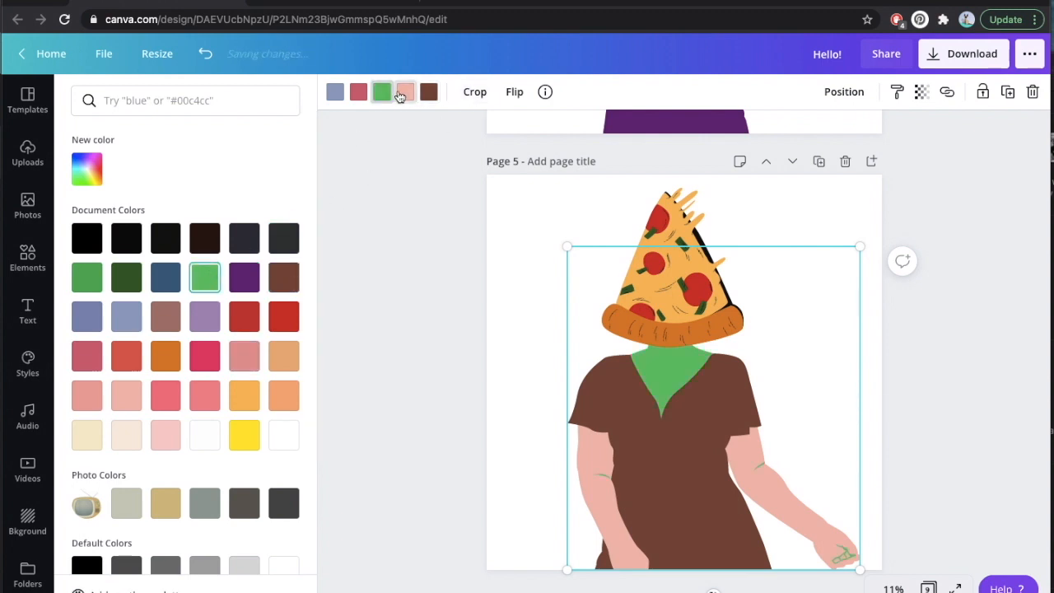
{"action": "left_click", "coordinate": [206, 282]}
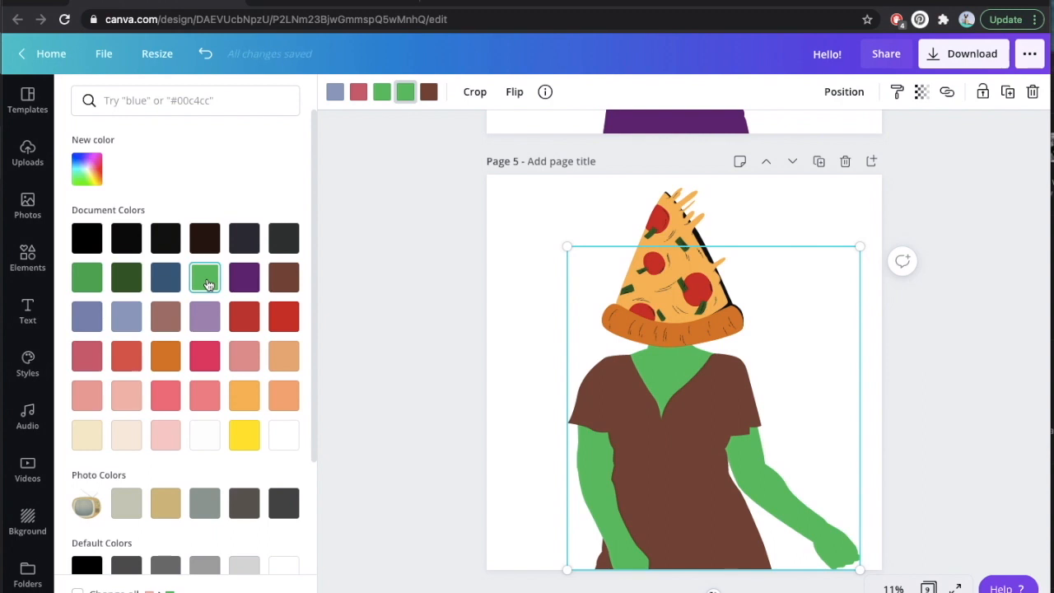
{"action": "key", "text": "ctrl+z"}
{"action": "key", "text": "ctrl+z"}
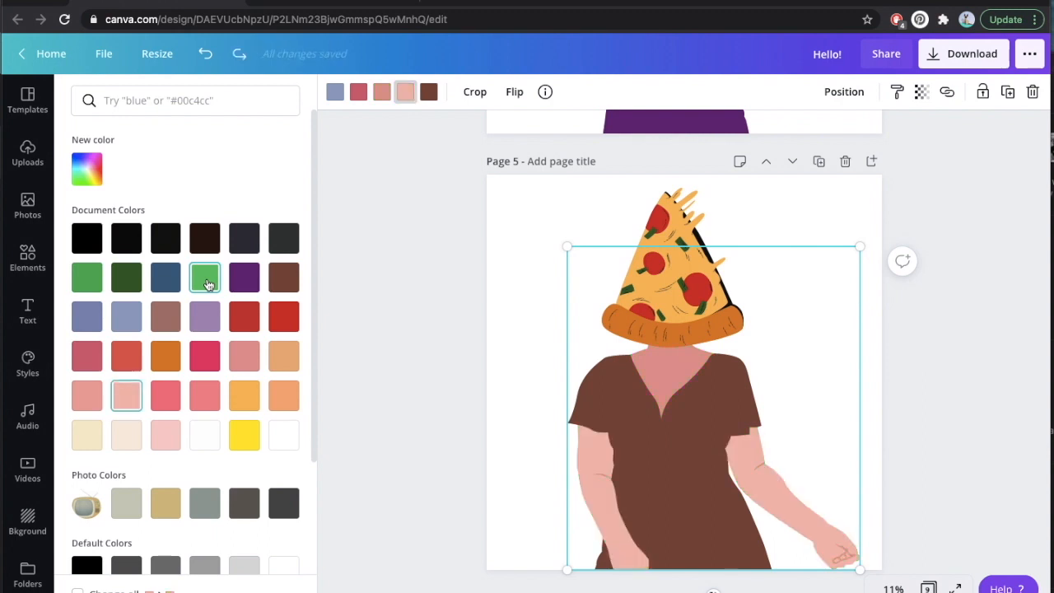
Try orange and red on the pizza-headed woman's dress, and recolor it dark green from the document colors.
{"action": "left_click", "coordinate": [427, 92]}
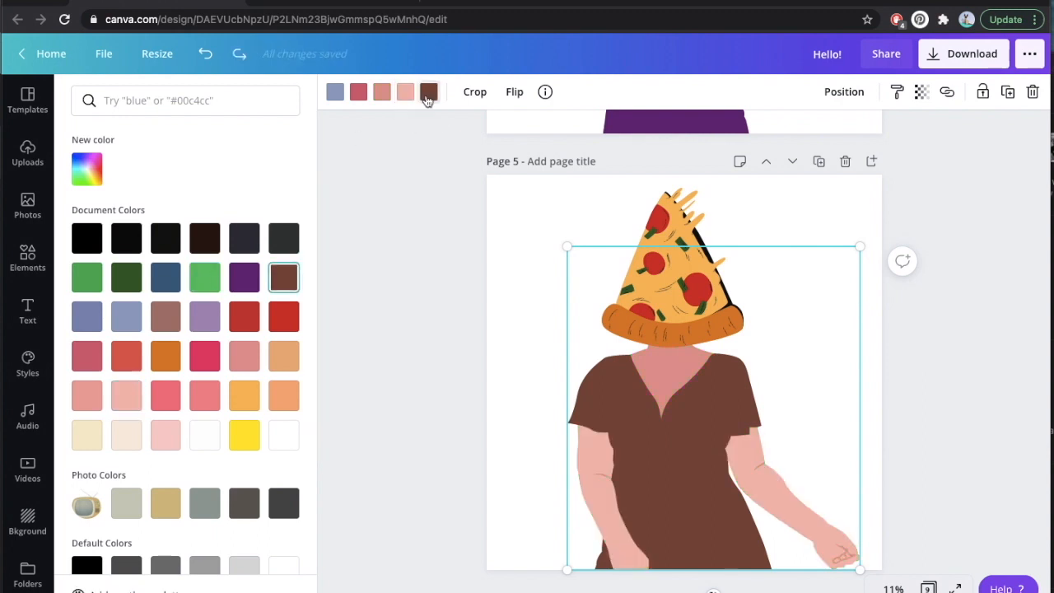
{"action": "left_click", "coordinate": [168, 358]}
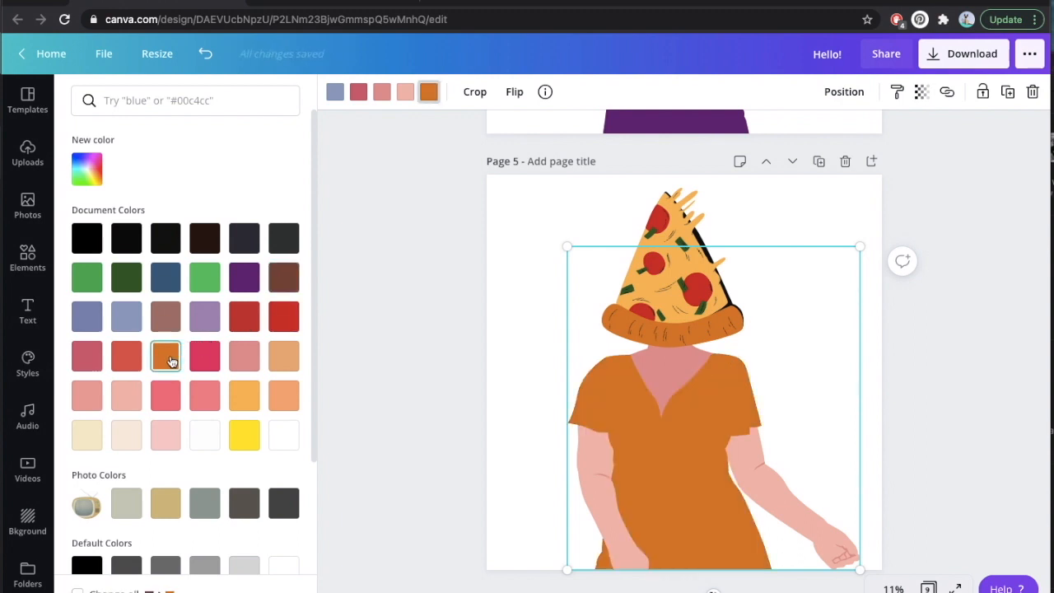
{"action": "left_click", "coordinate": [244, 321]}
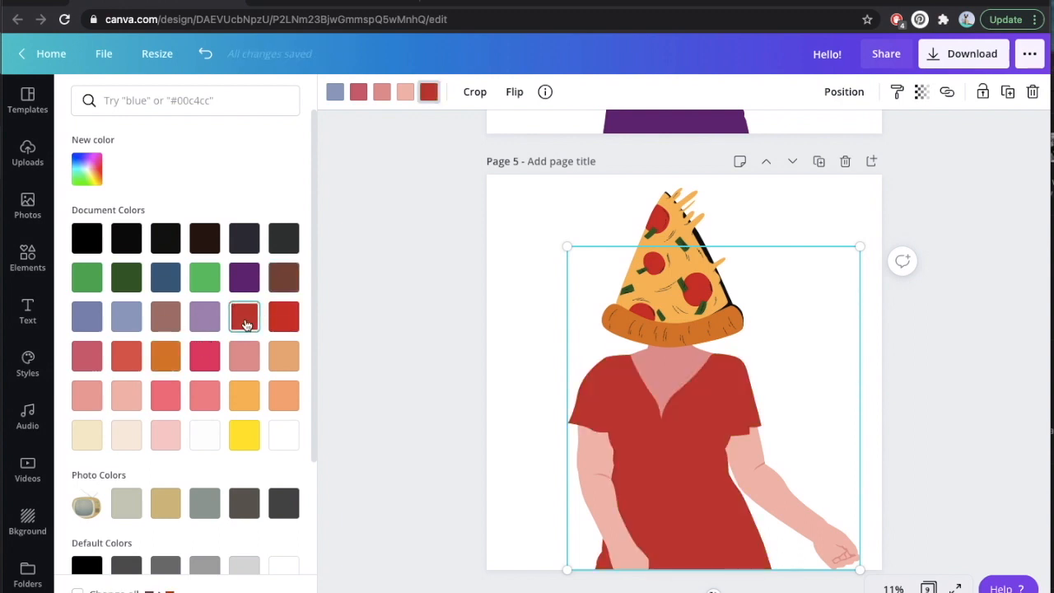
{"action": "left_click", "coordinate": [140, 279]}
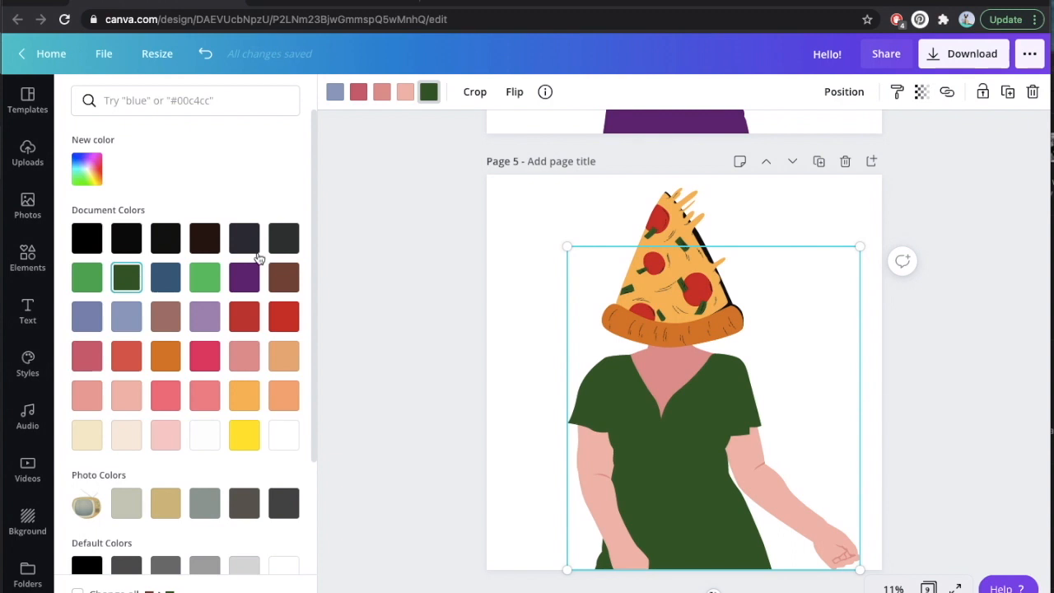
{"action": "left_click", "coordinate": [540, 211]}
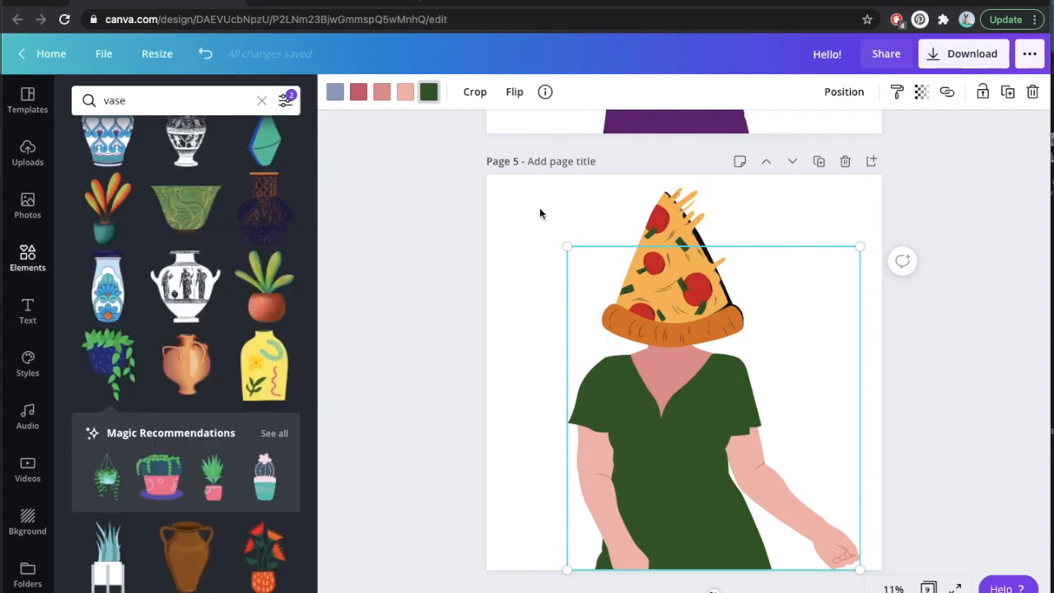
{"action": "left_click", "coordinate": [495, 301]}
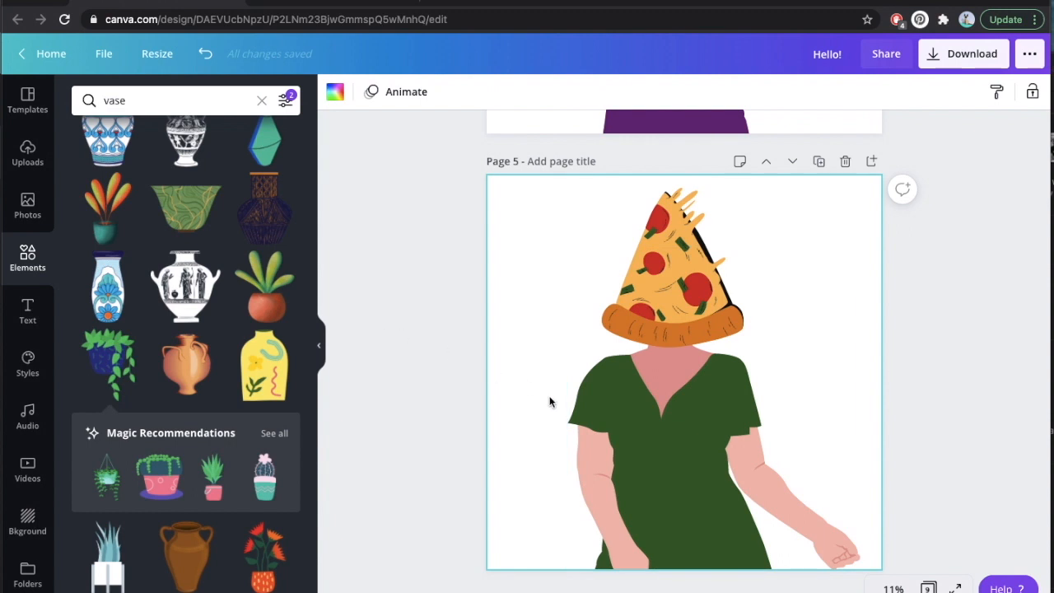
Recolor both pink skin tones of the pizza-headed woman the same yellow-orange as the pizza's cheese.
{"action": "left_click", "coordinate": [588, 416]}
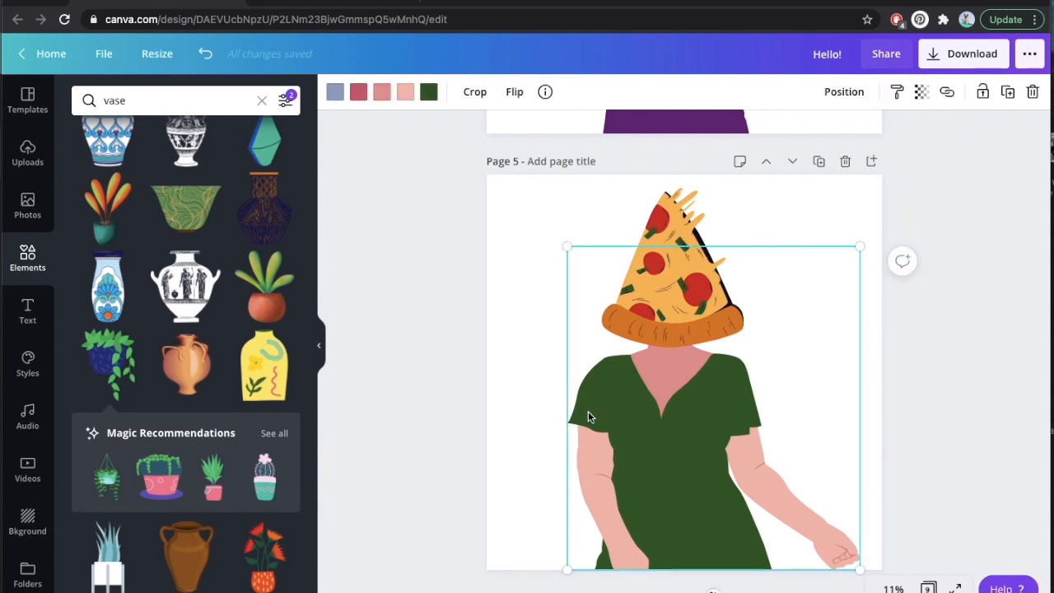
{"action": "left_click", "coordinate": [405, 91]}
{"action": "left_click", "coordinate": [243, 397]}
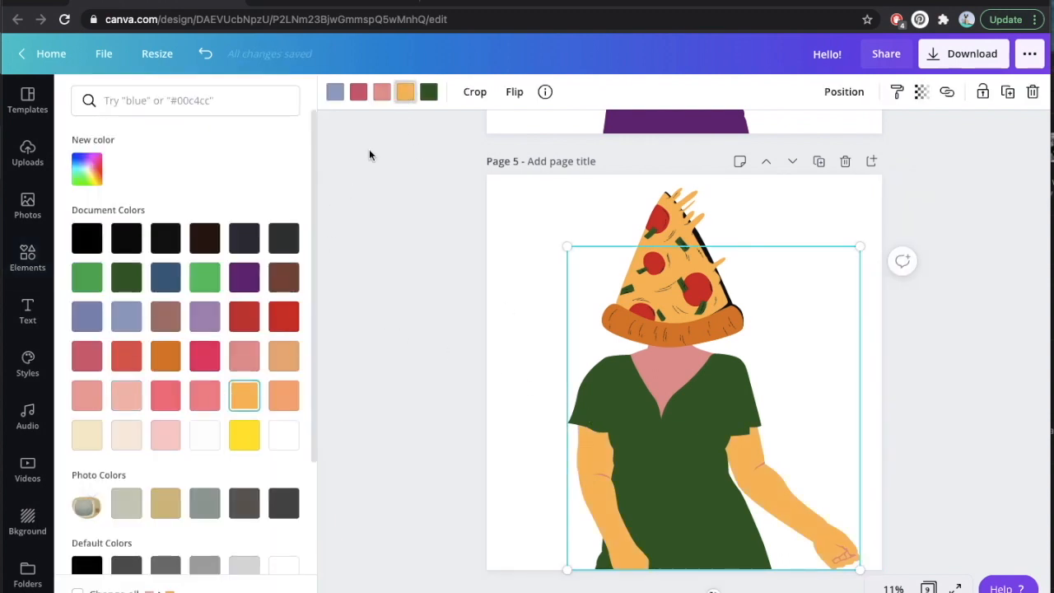
{"action": "left_click", "coordinate": [381, 93]}
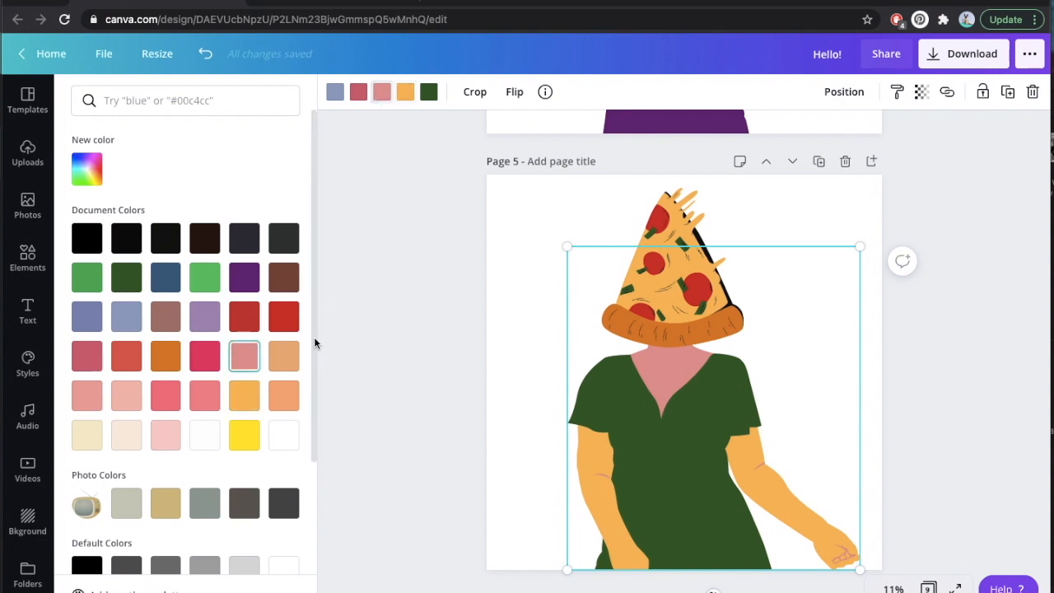
{"action": "left_click", "coordinate": [254, 400]}
{"action": "left_click", "coordinate": [358, 95]}
{"action": "left_click", "coordinate": [327, 278]}
{"action": "left_click", "coordinate": [383, 335]}
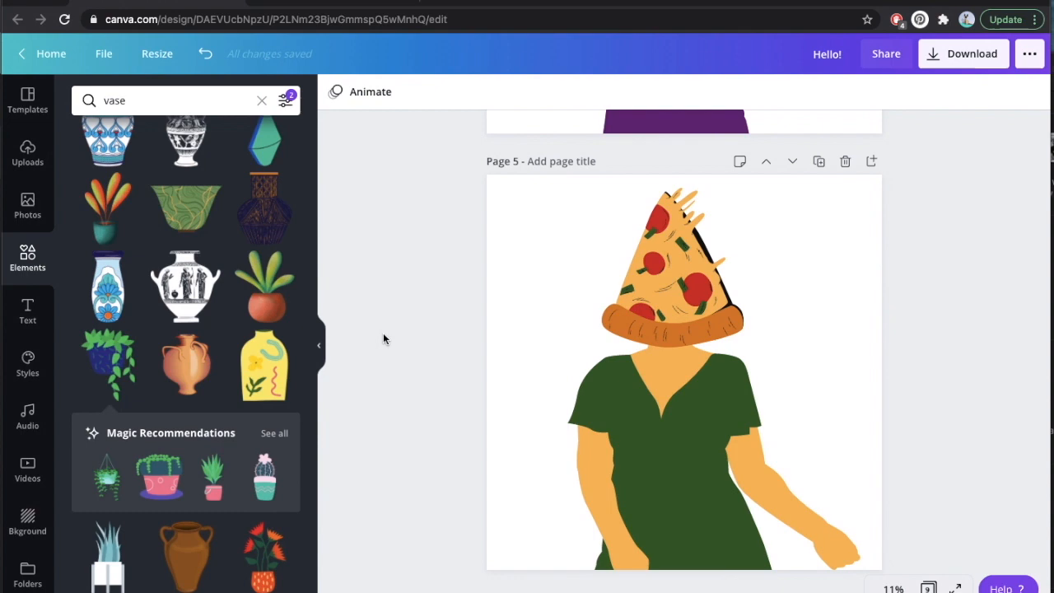
{"action": "left_click", "coordinate": [602, 404]}
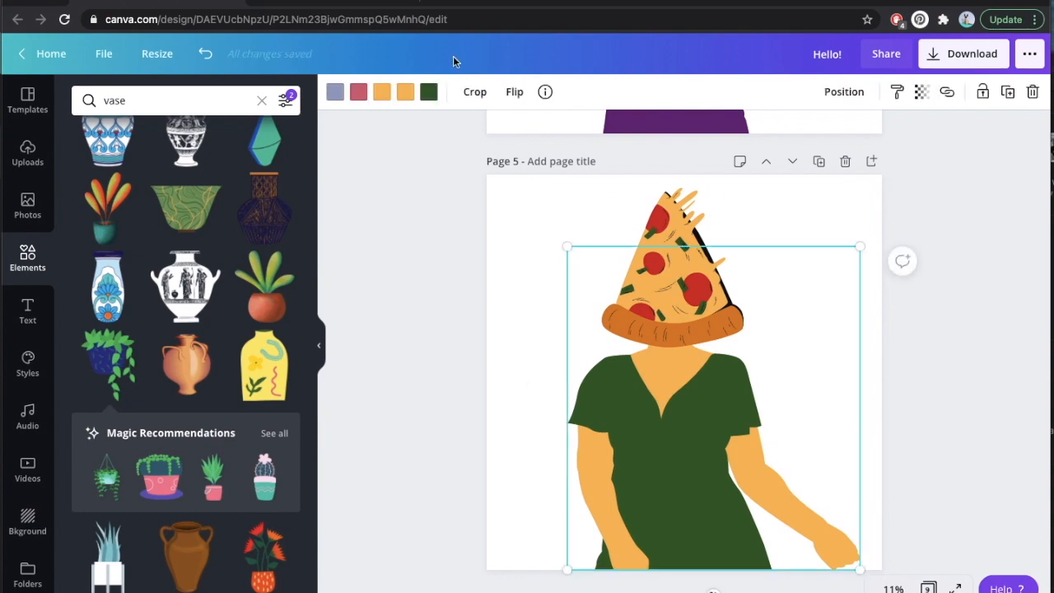
Try red on the pizza-headed woman's dress, and recolor it near-black from the document colors.
{"action": "left_click", "coordinate": [428, 92]}
{"action": "left_click", "coordinate": [244, 315]}
{"action": "left_click", "coordinate": [484, 380]}
{"action": "left_click", "coordinate": [428, 93]}
{"action": "left_click", "coordinate": [125, 239]}
{"action": "left_click", "coordinate": [478, 379]}
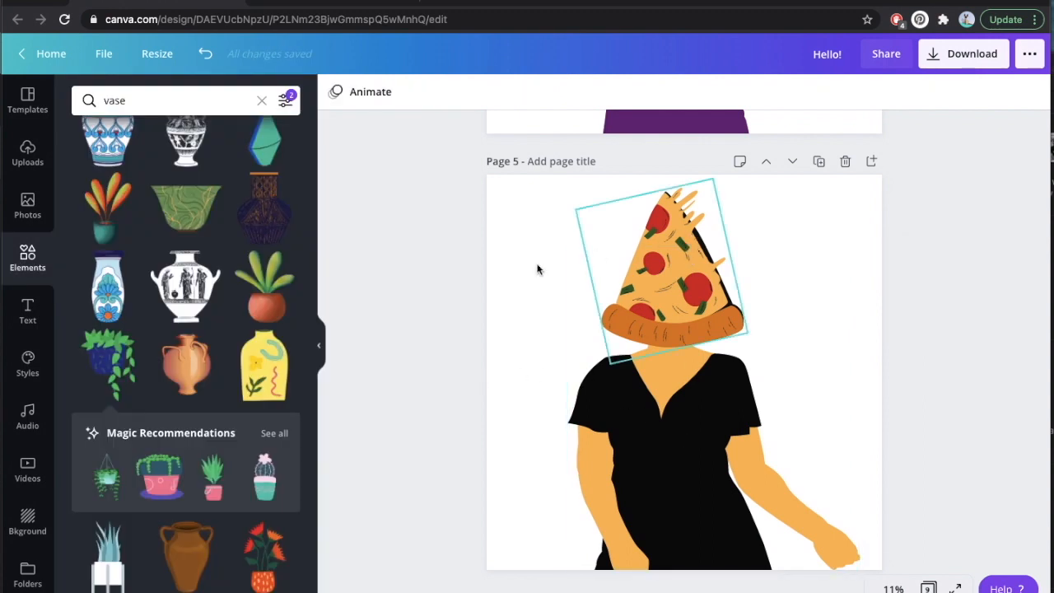
Search the elements for "legs".
{"action": "scroll", "coordinate": [394, 288], "scroll_direction": "down", "scroll_amount": 3}
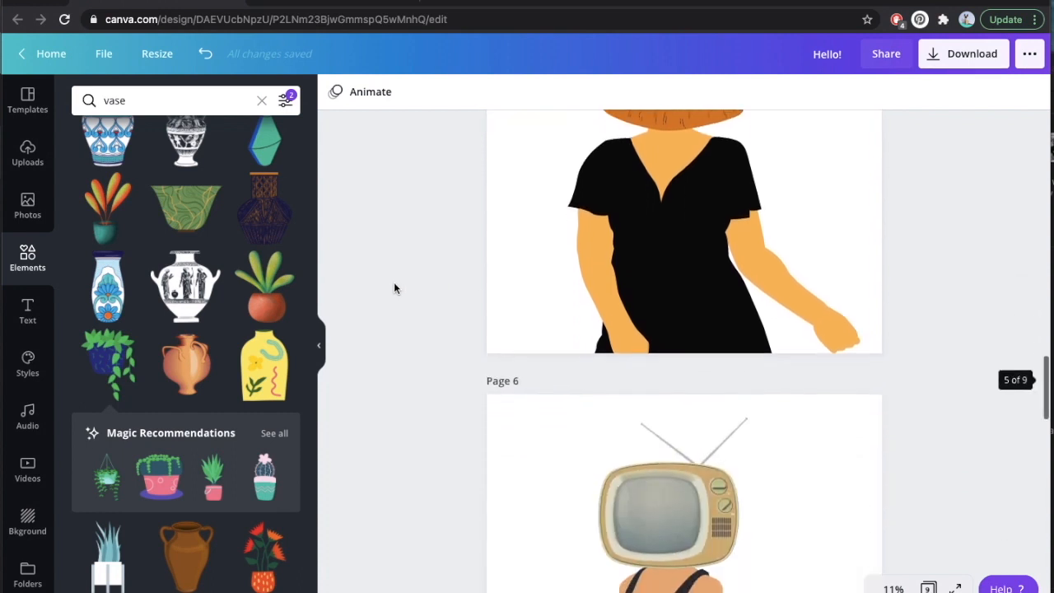
{"action": "scroll", "coordinate": [394, 287], "scroll_direction": "down", "scroll_amount": 3}
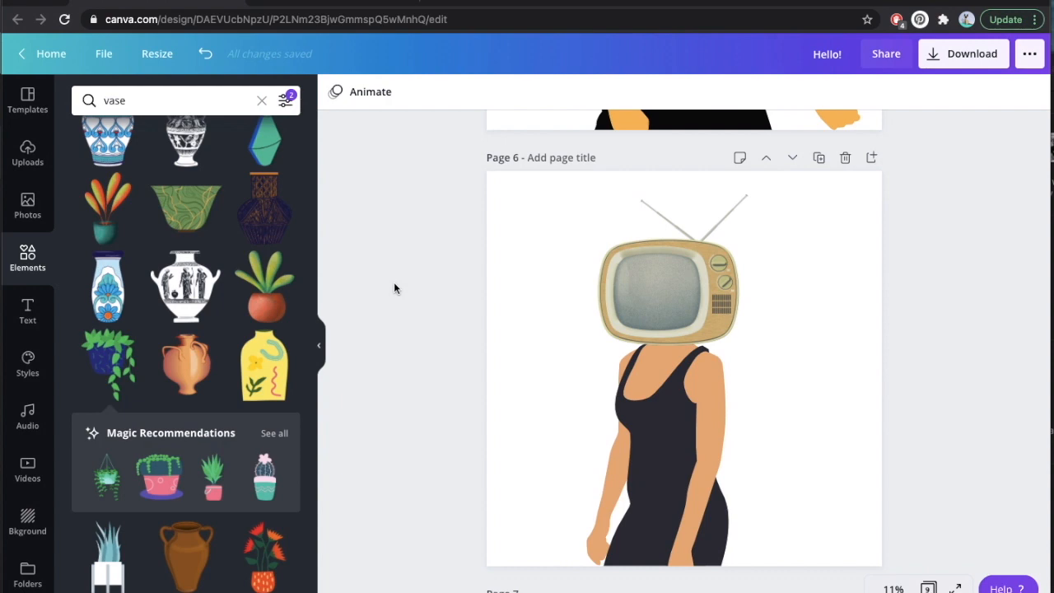
{"action": "scroll", "coordinate": [394, 287], "scroll_direction": "down", "scroll_amount": 2}
{"action": "scroll", "coordinate": [394, 288], "scroll_direction": "up", "scroll_amount": 2}
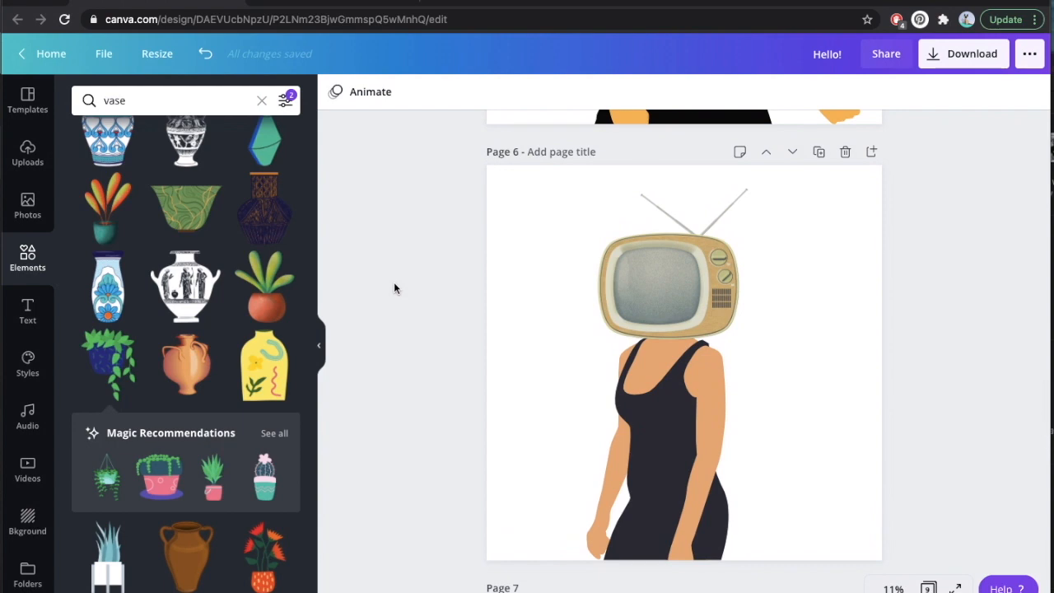
{"action": "left_click", "coordinate": [223, 100]}
{"action": "double_click", "coordinate": [223, 101]}
{"action": "type", "text": "legs"}
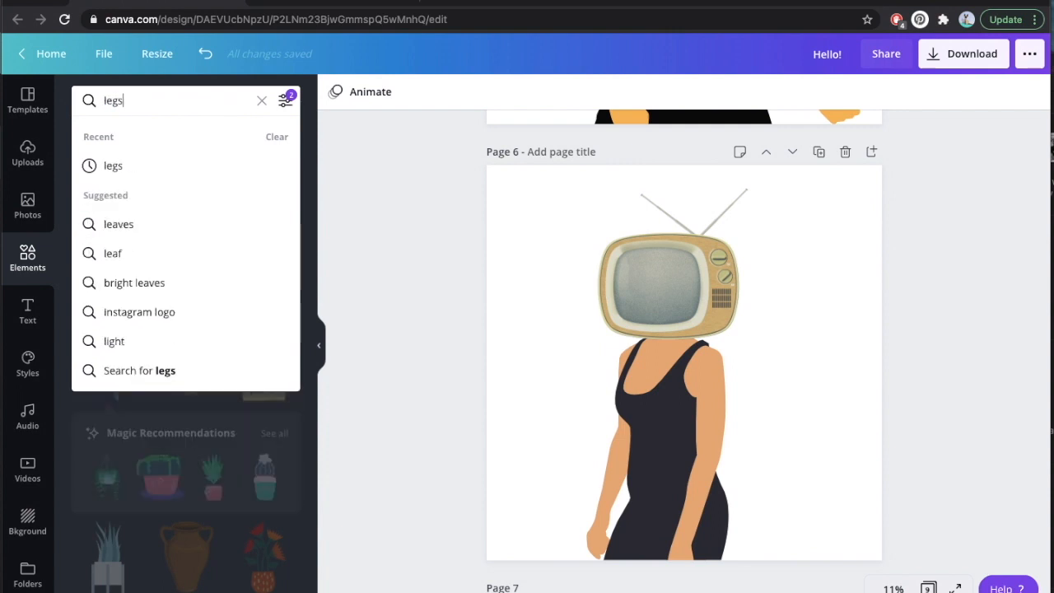
{"action": "key", "text": "Return"}
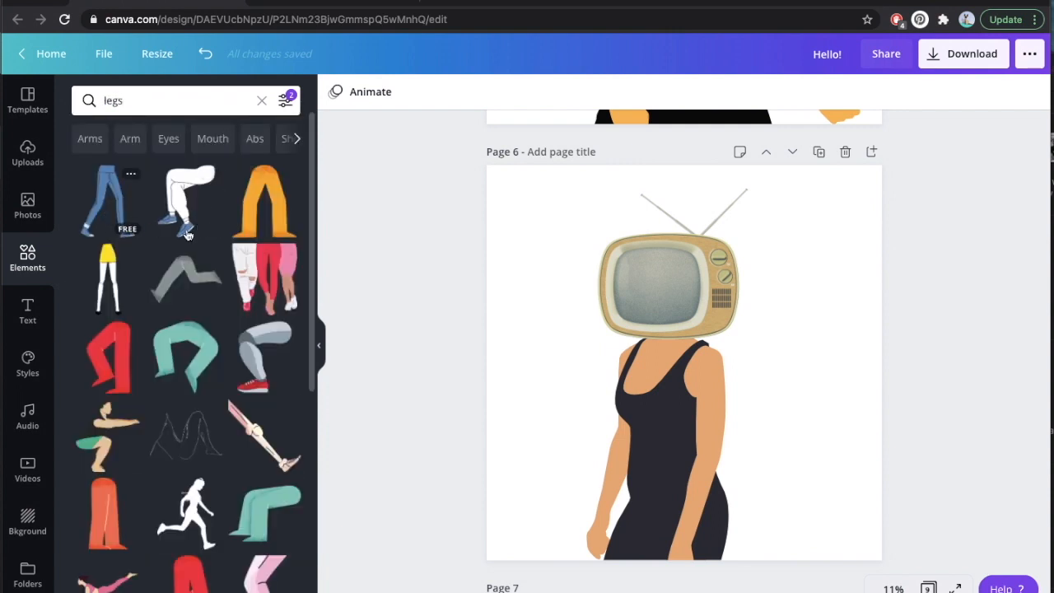
Try dark brown on the coffee cup's body on page 7, and restore it to white.
{"action": "scroll", "coordinate": [421, 247], "scroll_direction": "down", "scroll_amount": 5}
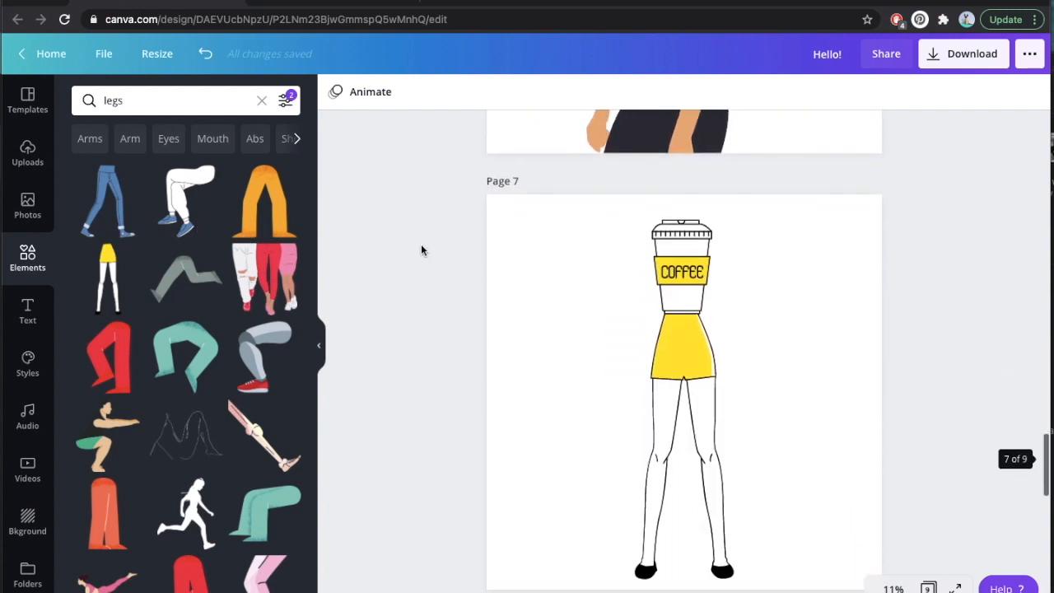
{"action": "scroll", "coordinate": [421, 246], "scroll_direction": "down", "scroll_amount": 1}
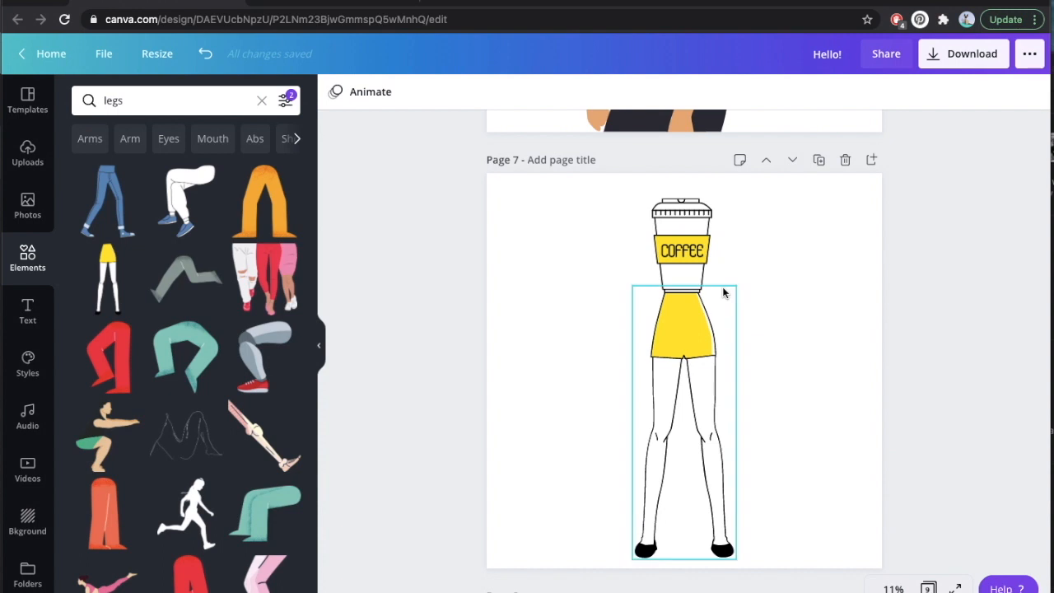
{"action": "left_click", "coordinate": [687, 235]}
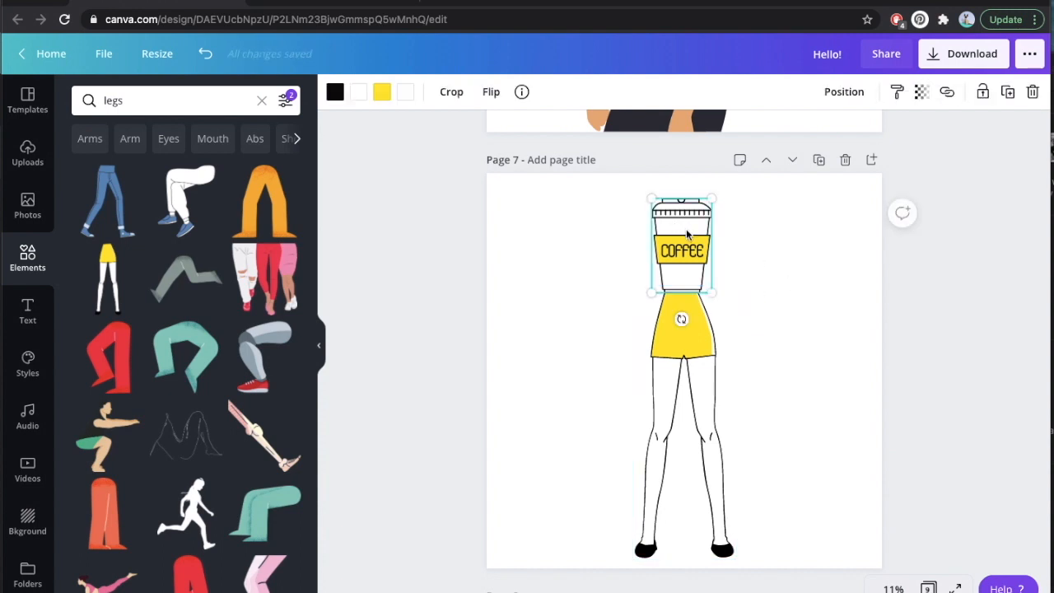
{"action": "left_click", "coordinate": [359, 93]}
{"action": "left_click", "coordinate": [205, 238]}
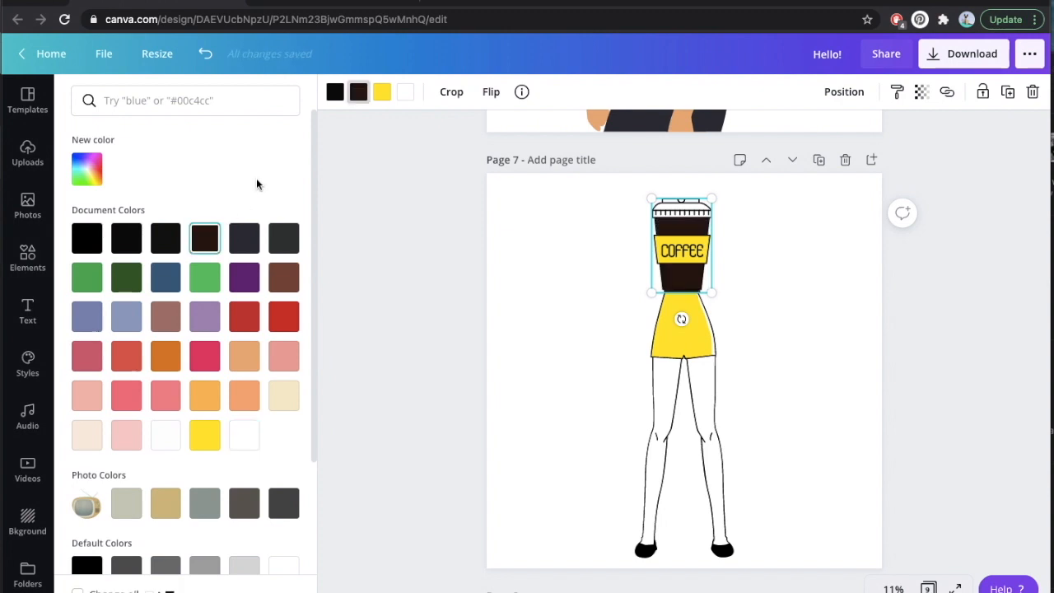
{"action": "left_click", "coordinate": [244, 435]}
{"action": "key", "text": "Escape"}
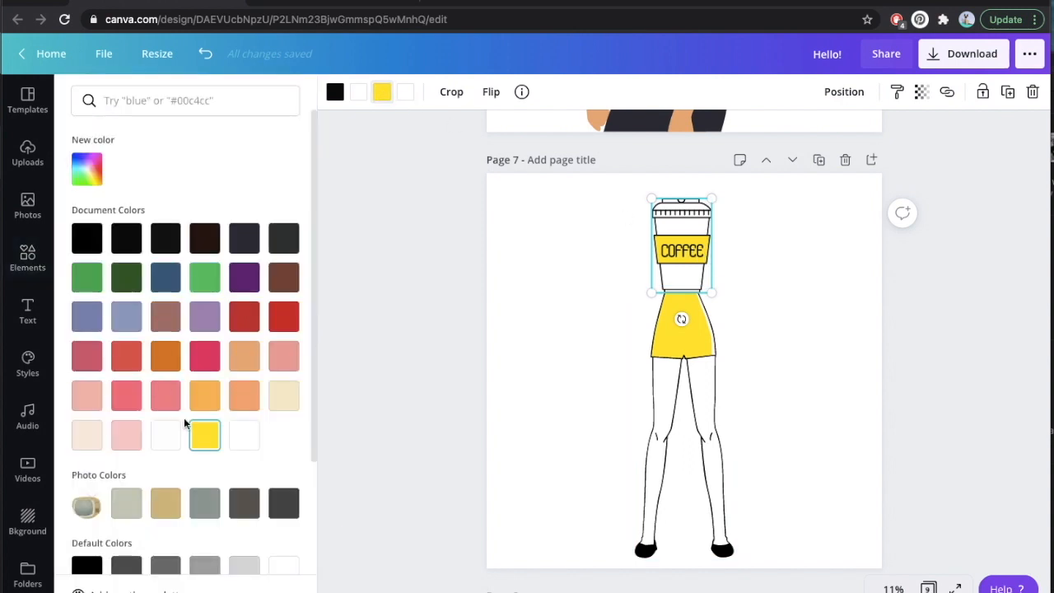
Recolor the coffee cup's sleeve and the skirt below it the same coral pink from the document colors.
{"action": "left_click", "coordinate": [126, 395]}
{"action": "left_click", "coordinate": [684, 416]}
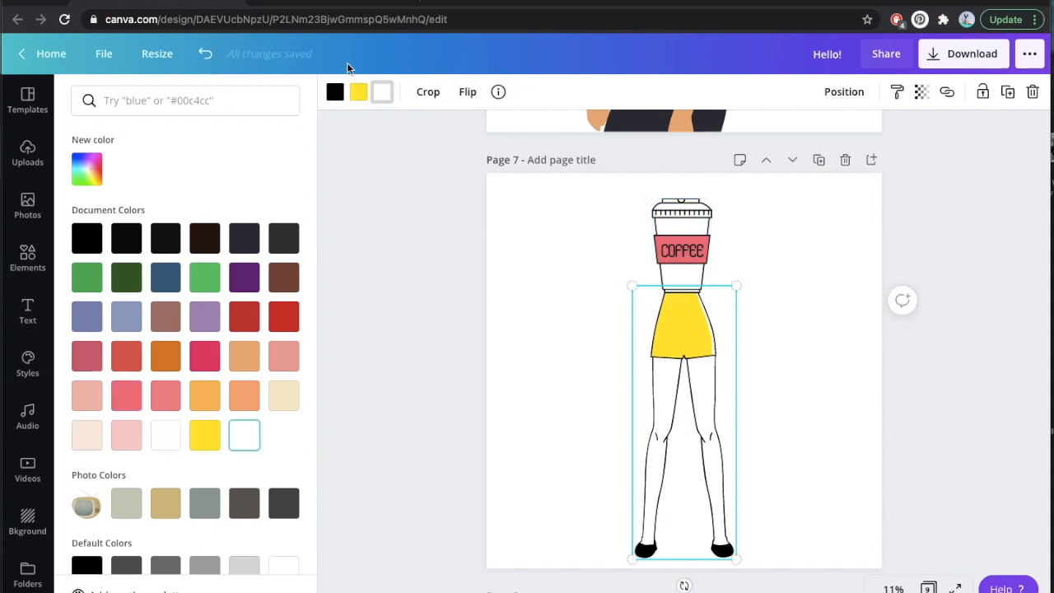
{"action": "left_click", "coordinate": [166, 398]}
{"action": "left_click", "coordinate": [133, 400]}
{"action": "left_click", "coordinate": [527, 326]}
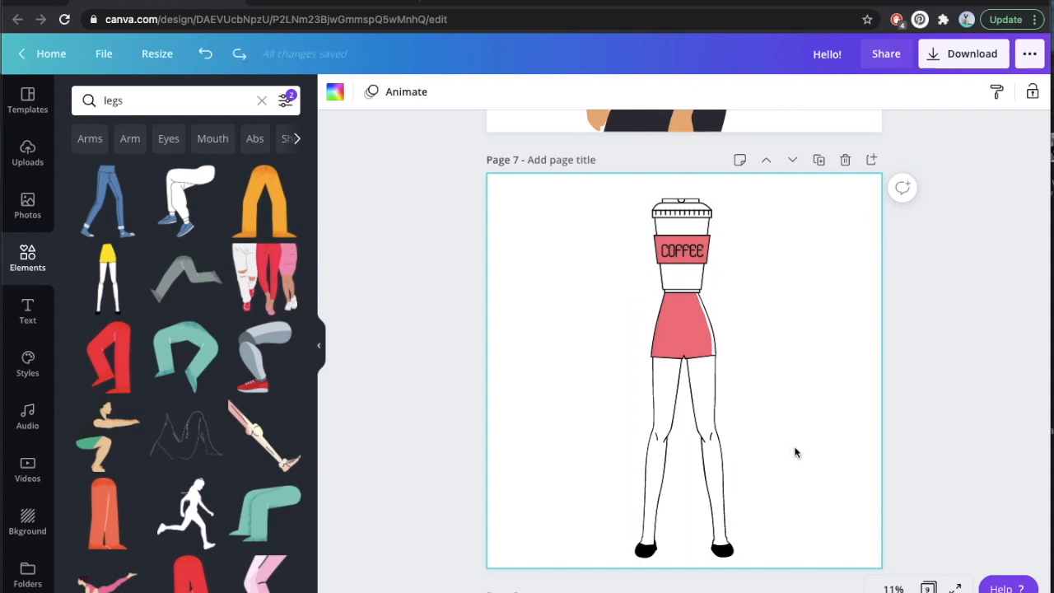
Scale the coffee cup and legs down together, and move them up and toward the left of the page.
{"action": "left_click_drag", "start_coordinate": [805, 487], "coordinate": [623, 239]}
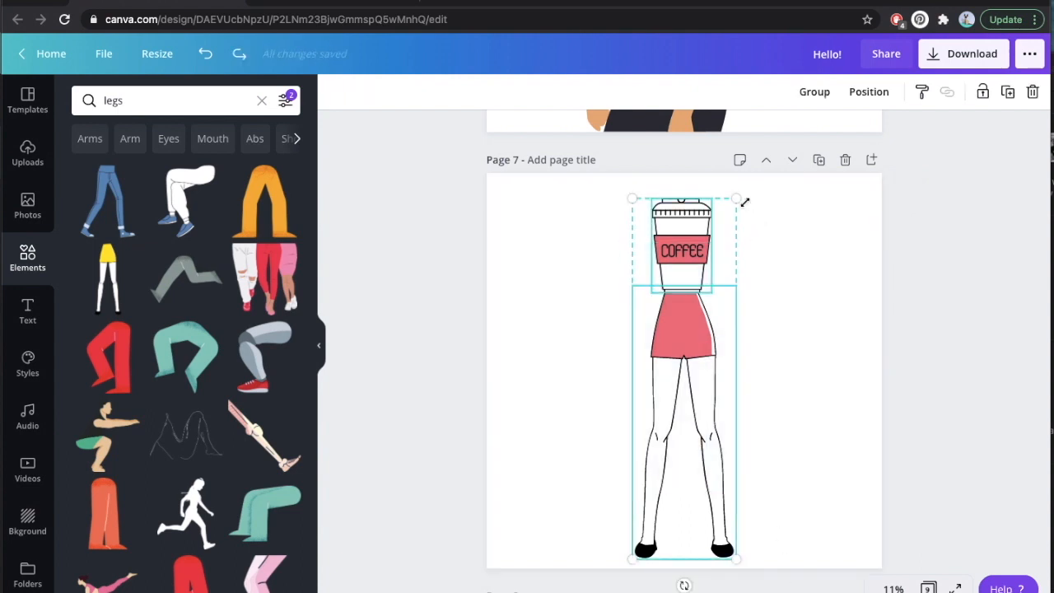
{"action": "left_click_drag", "start_coordinate": [722, 240], "coordinate": [703, 315]}
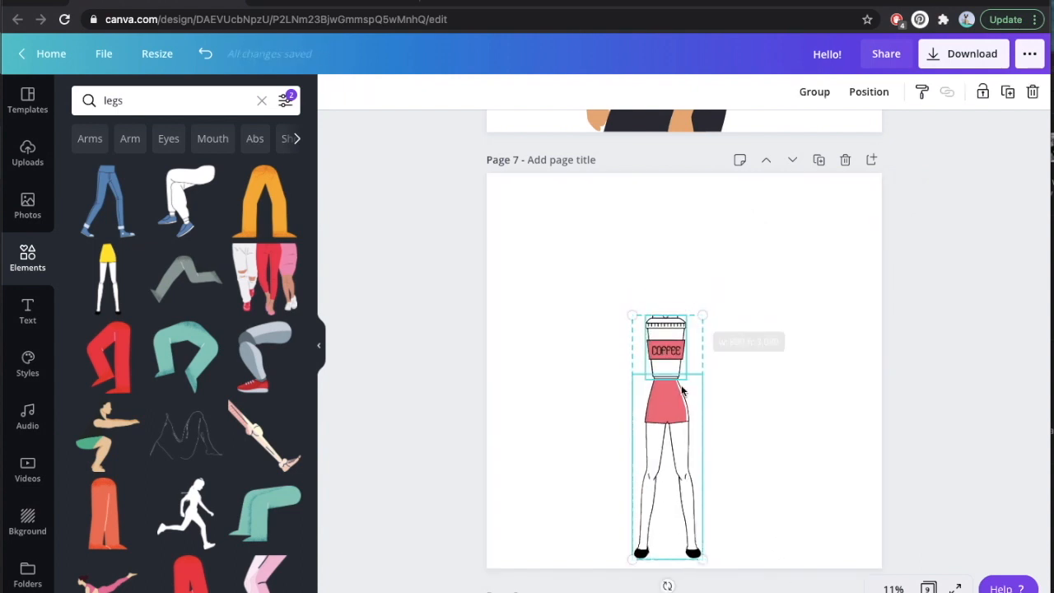
{"action": "left_click_drag", "start_coordinate": [674, 403], "coordinate": [630, 338]}
Duplicate the coffee-cup figure and arrange the copies into an evenly spaced row of four.
{"action": "key", "text": "super+d"}
{"action": "left_click", "coordinate": [532, 358]}
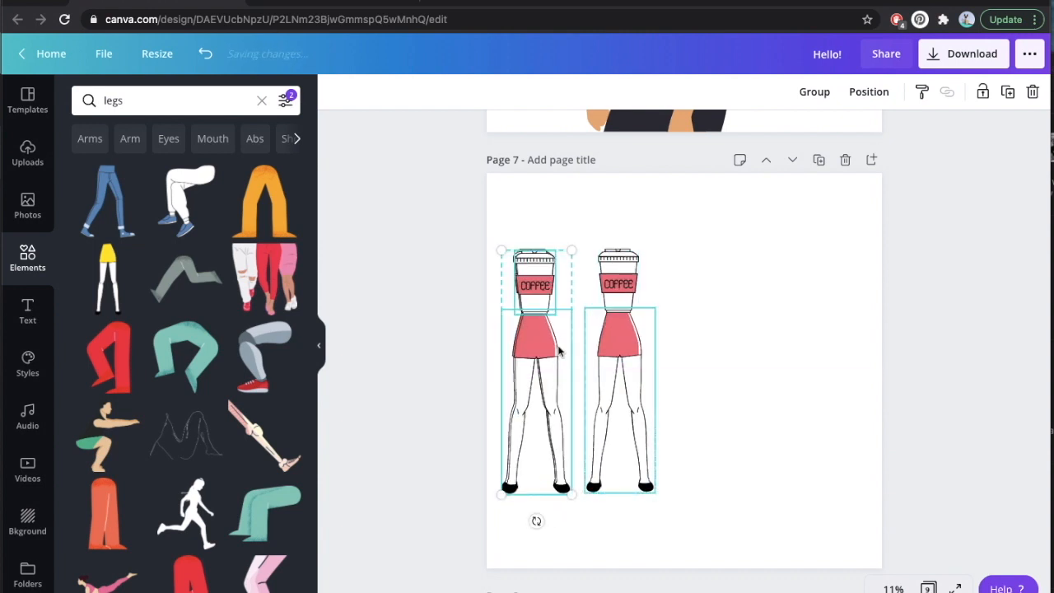
{"action": "key", "text": "super+d"}
{"action": "left_click_drag", "start_coordinate": [551, 355], "coordinate": [701, 357]}
{"action": "left_click", "coordinate": [541, 362]}
{"action": "left_click_drag", "start_coordinate": [783, 357], "coordinate": [787, 352]}
{"action": "left_click", "coordinate": [639, 522]}
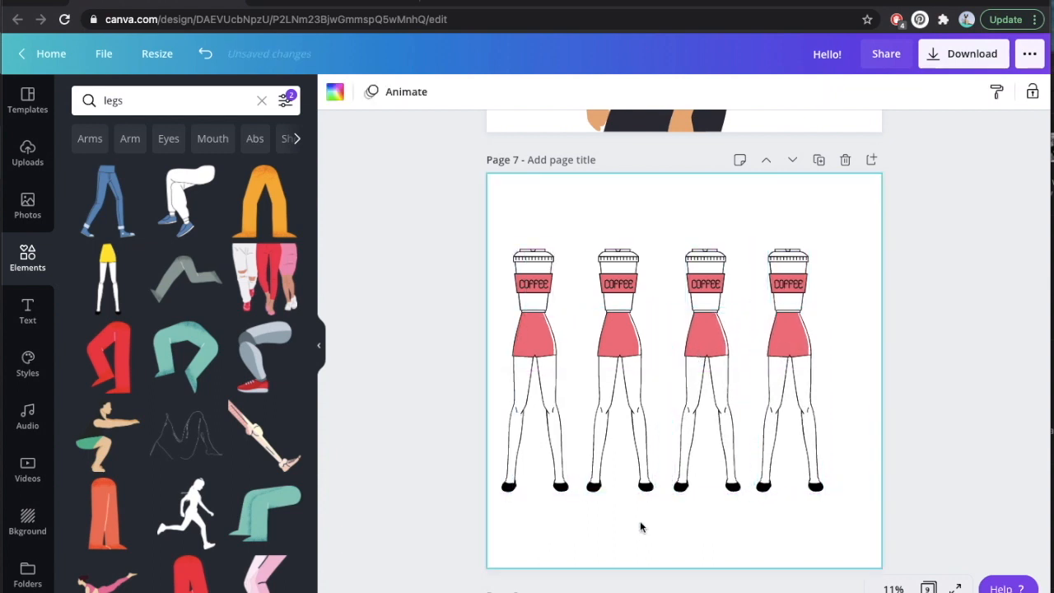
Recolor the first figure's skirt and cup sleeve light purple from the document colors.
{"action": "left_click", "coordinate": [515, 321]}
{"action": "left_click", "coordinate": [357, 92]}
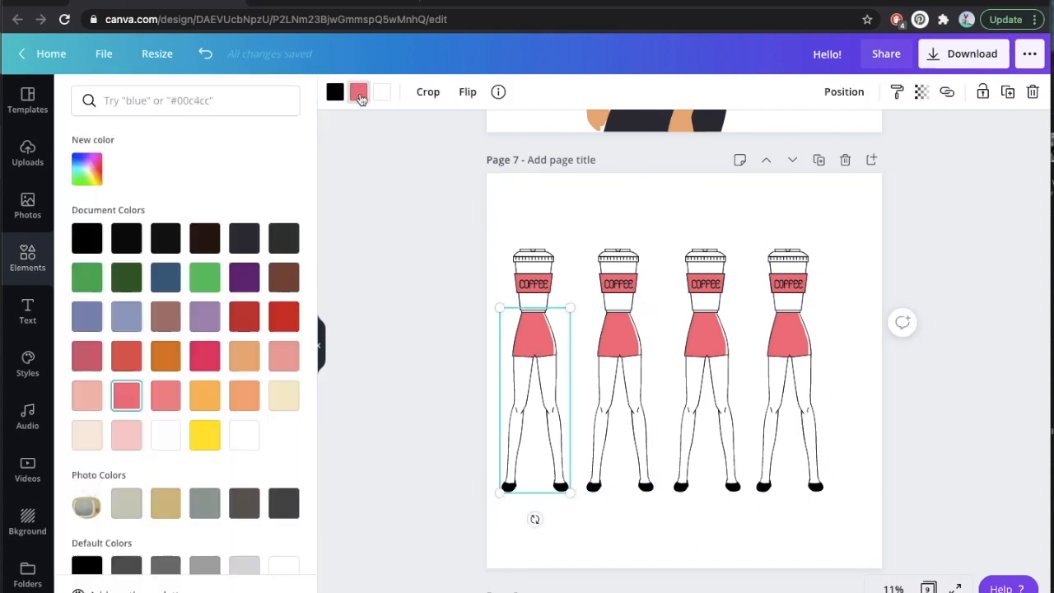
{"action": "left_click", "coordinate": [204, 316]}
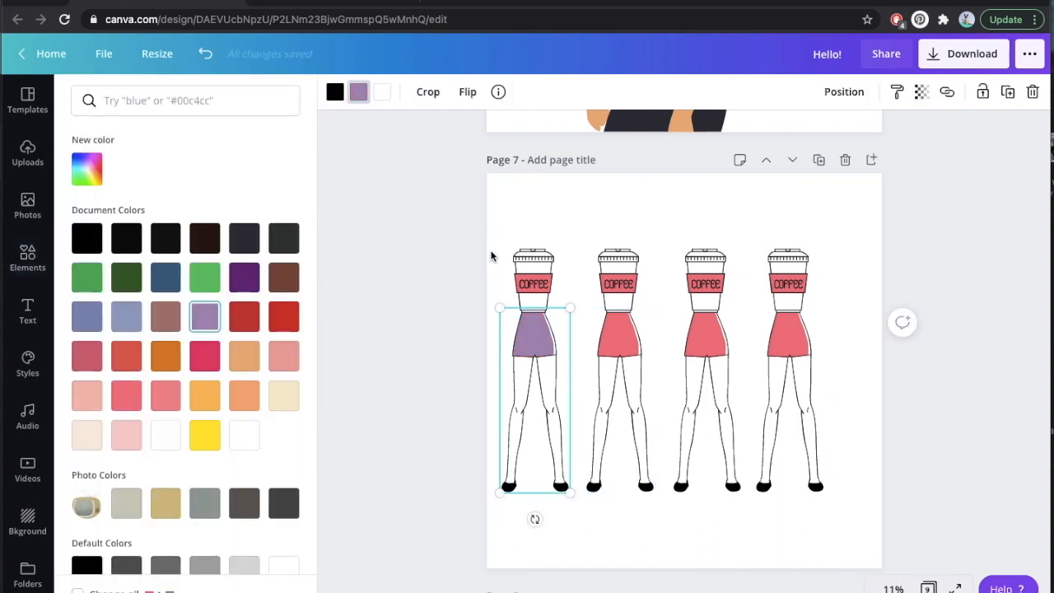
{"action": "left_click", "coordinate": [532, 272]}
{"action": "left_click", "coordinate": [628, 329]}
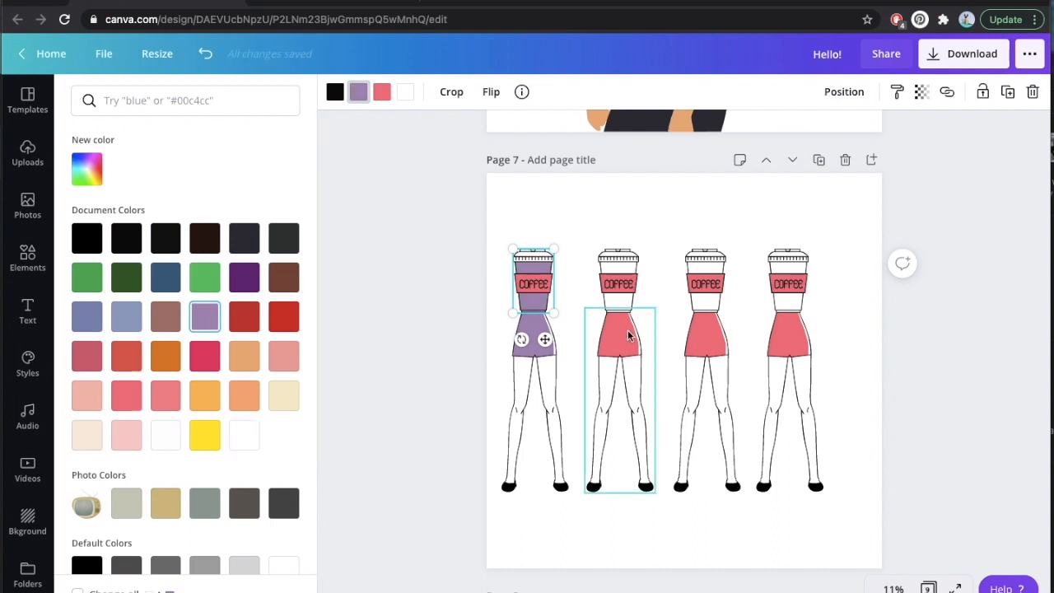
{"action": "left_click", "coordinate": [520, 262]}
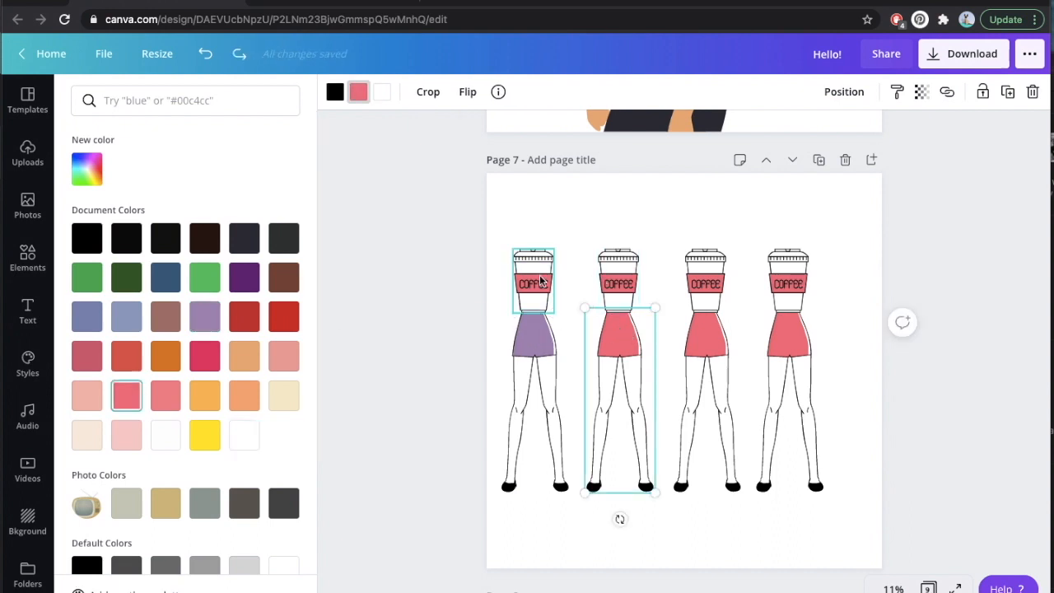
{"action": "left_click", "coordinate": [213, 327]}
Recolor the second figure's skirt and cup sleeve teal from the default colors, leaving the legs and cup body white.
{"action": "left_click", "coordinate": [631, 355]}
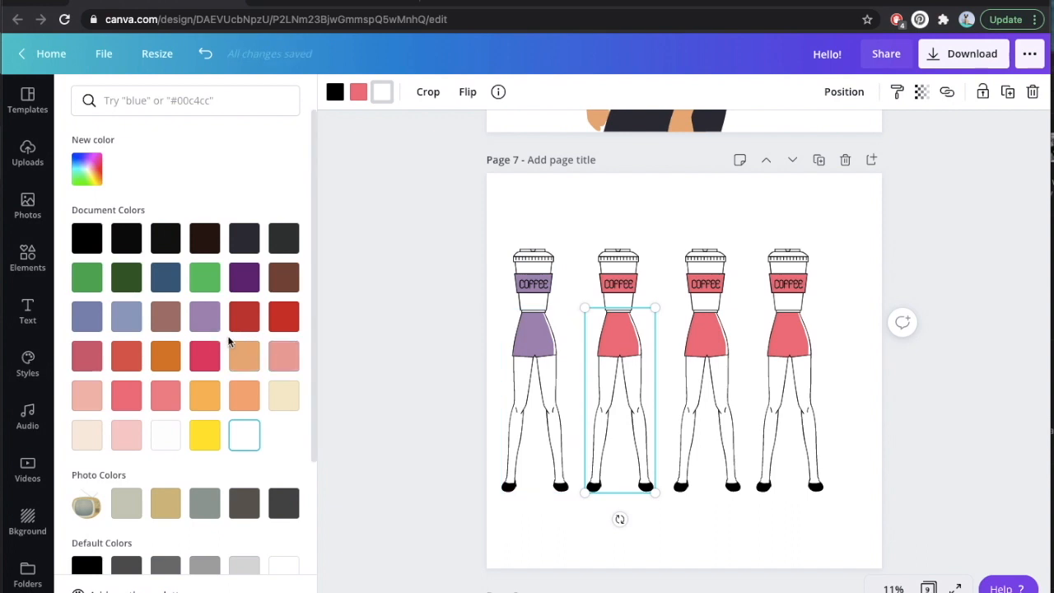
{"action": "left_click", "coordinate": [165, 277]}
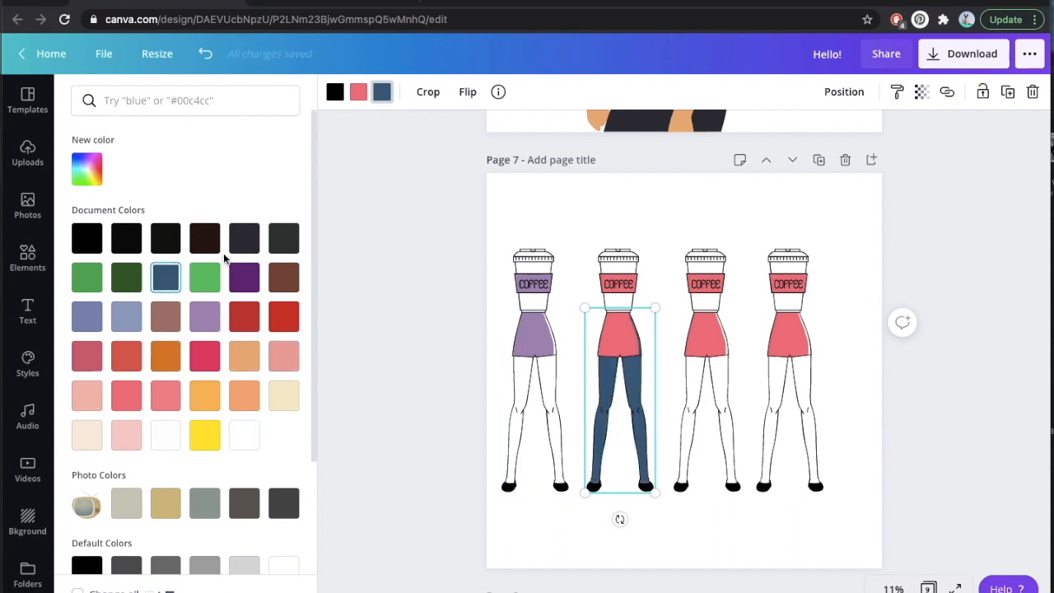
{"action": "key", "text": "ctrl+z"}
{"action": "left_click", "coordinate": [358, 92]}
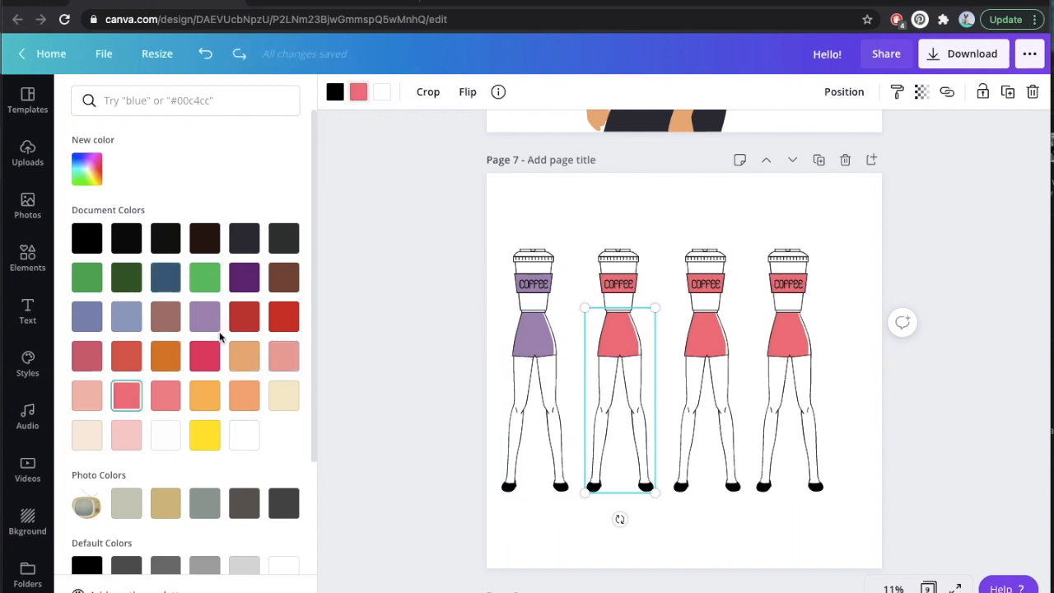
{"action": "scroll", "coordinate": [219, 336], "scroll_direction": "down", "scroll_amount": 2}
{"action": "left_click", "coordinate": [128, 502]}
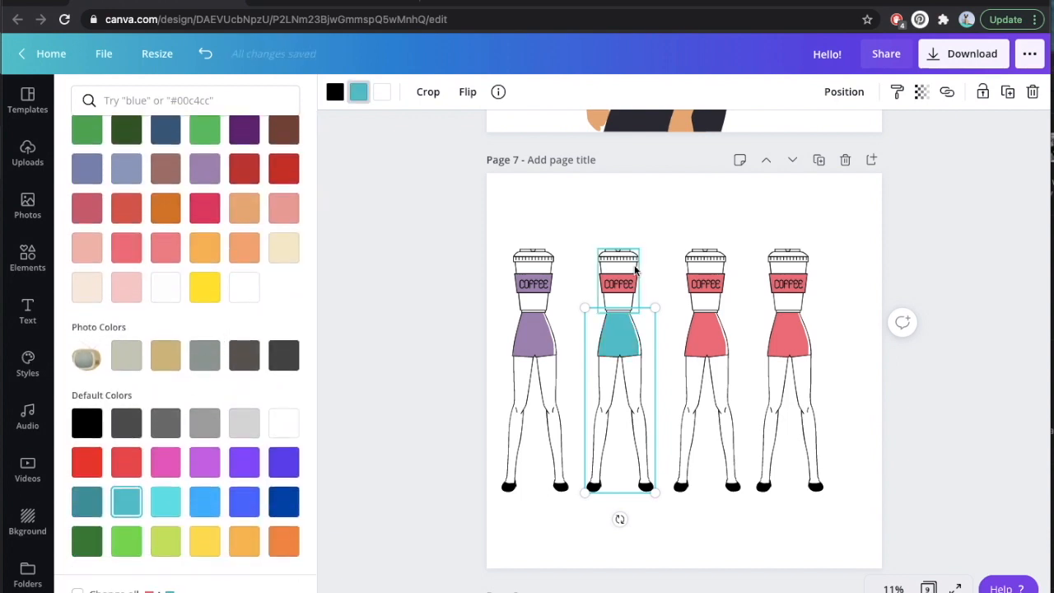
{"action": "left_click", "coordinate": [617, 281]}
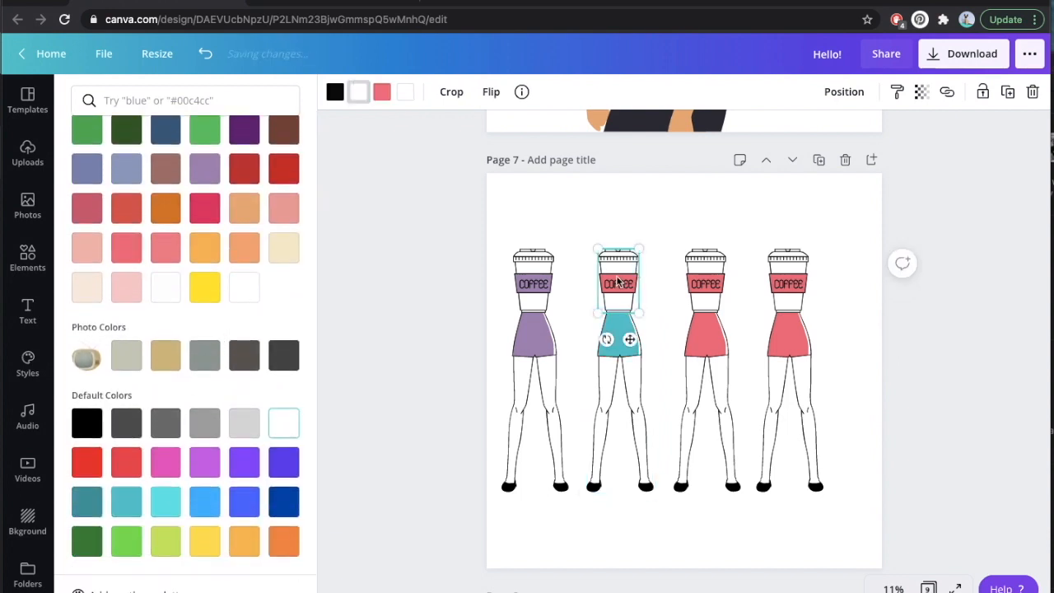
{"action": "left_click", "coordinate": [133, 500]}
{"action": "key", "text": "ctrl+z"}
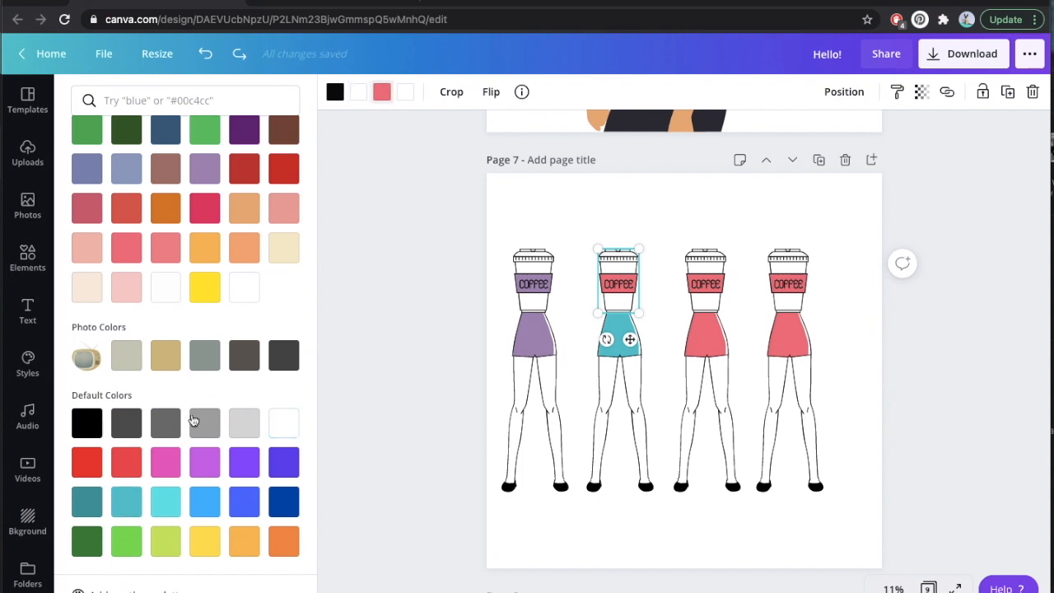
Recolor the third figure's skirt and cup sleeve lime green from the default colors.
{"action": "left_click", "coordinate": [704, 366]}
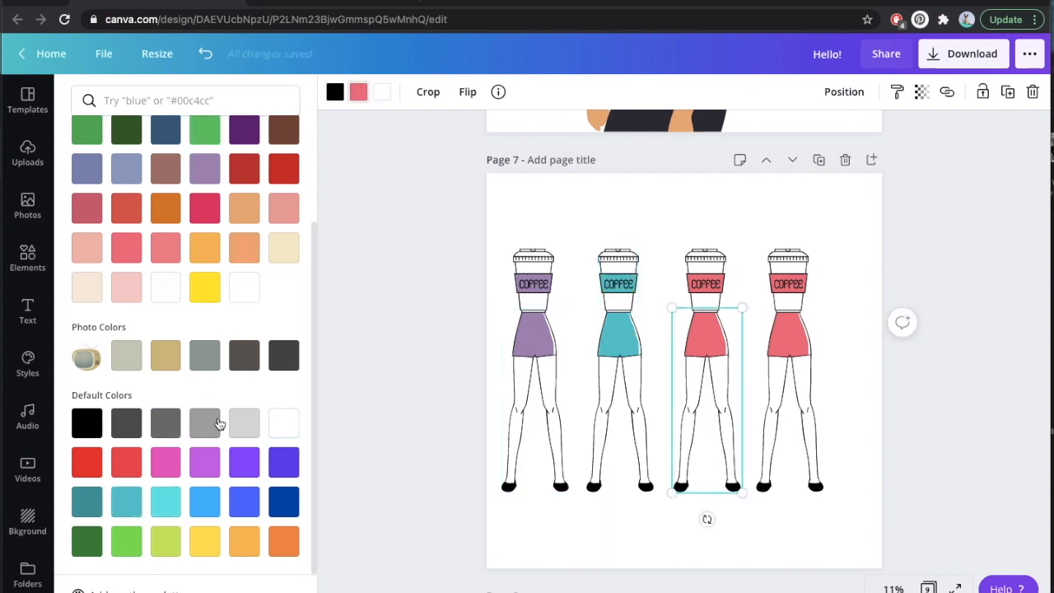
{"action": "left_click", "coordinate": [164, 541]}
{"action": "left_click", "coordinate": [705, 280]}
{"action": "left_click", "coordinate": [381, 91]}
{"action": "left_click", "coordinate": [164, 541]}
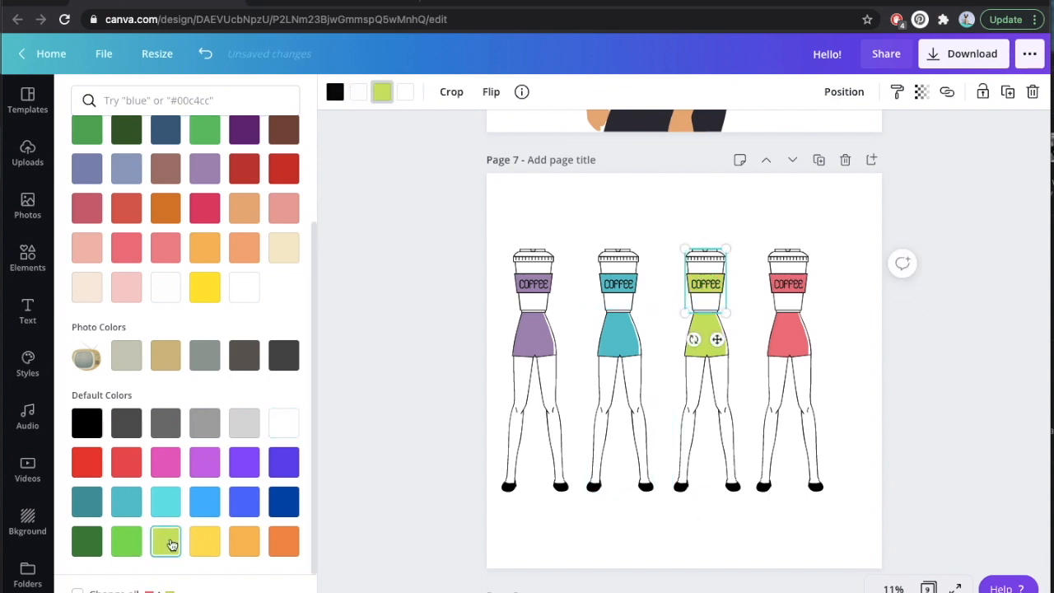
Recolor the fourth figure's skirt and cup sleeve light orange from the default colors.
{"action": "left_click", "coordinate": [814, 390]}
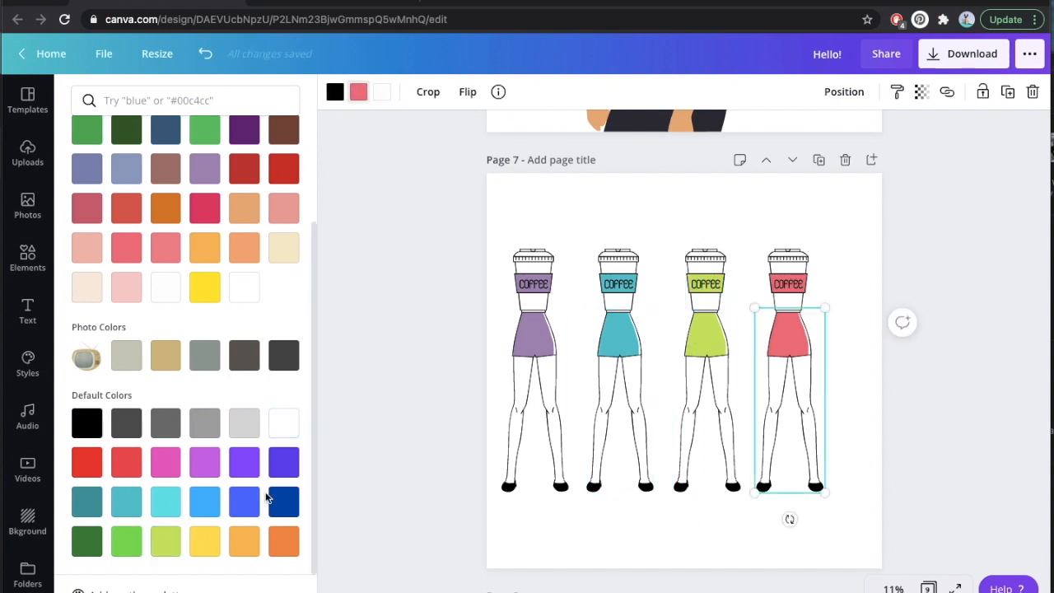
{"action": "left_click", "coordinate": [244, 541]}
{"action": "left_click", "coordinate": [786, 289]}
{"action": "left_click", "coordinate": [381, 91]}
{"action": "left_click", "coordinate": [244, 541]}
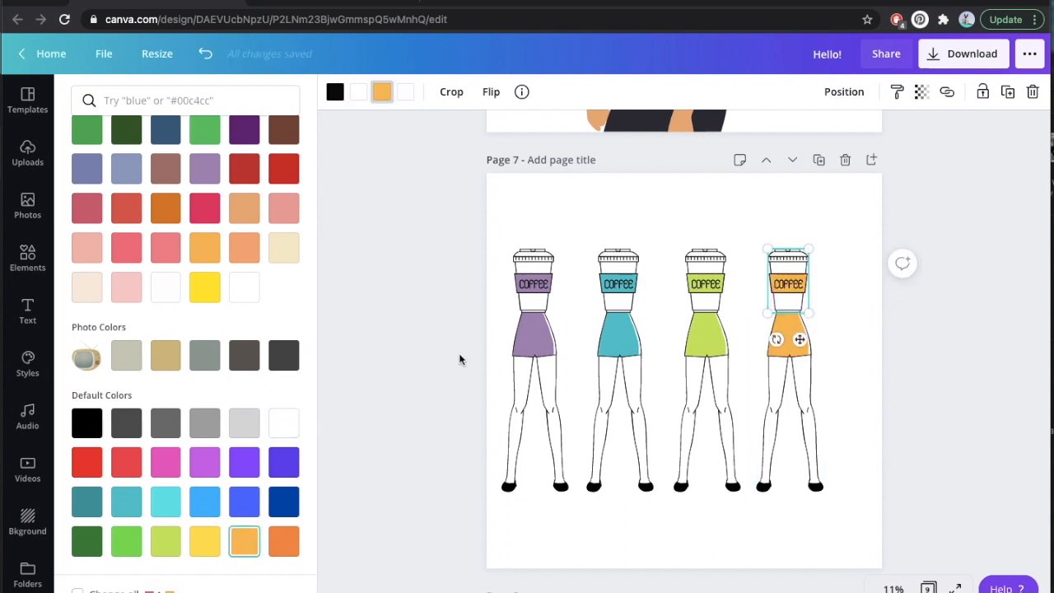
Enlarge all four coffee-cup figures together to nearly the page width, and center the row on the page.
{"action": "left_click", "coordinate": [447, 399]}
{"action": "left_click_drag", "start_coordinate": [894, 510], "coordinate": [515, 247]}
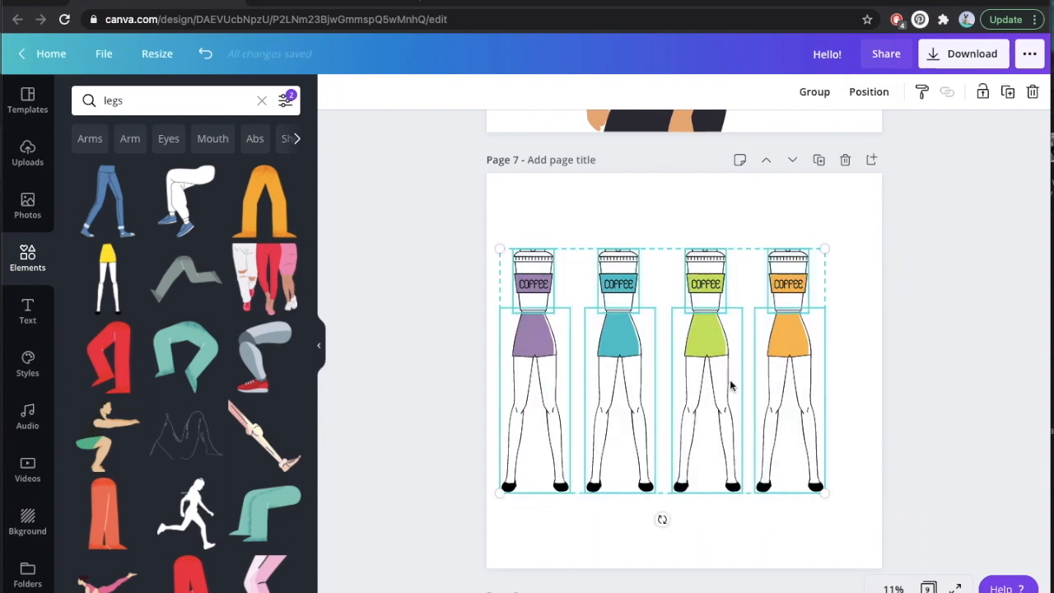
{"action": "left_click_drag", "start_coordinate": [864, 231], "coordinate": [861, 222]}
{"action": "left_click_drag", "start_coordinate": [828, 354], "coordinate": [828, 362]}
{"action": "left_click", "coordinate": [950, 365]}
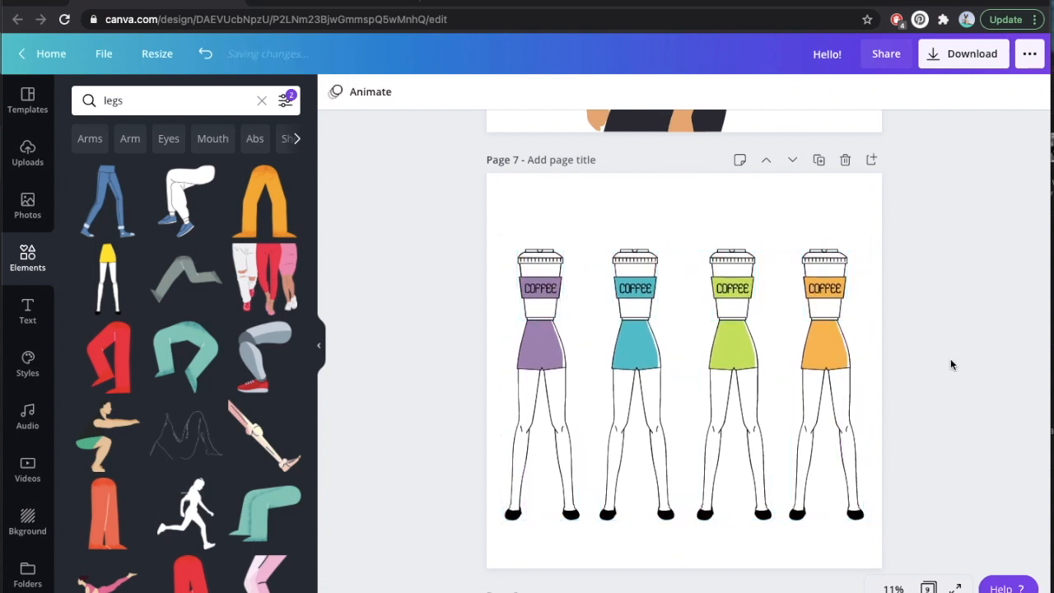
{"action": "scroll", "coordinate": [928, 398], "scroll_direction": "down", "scroll_amount": 2}
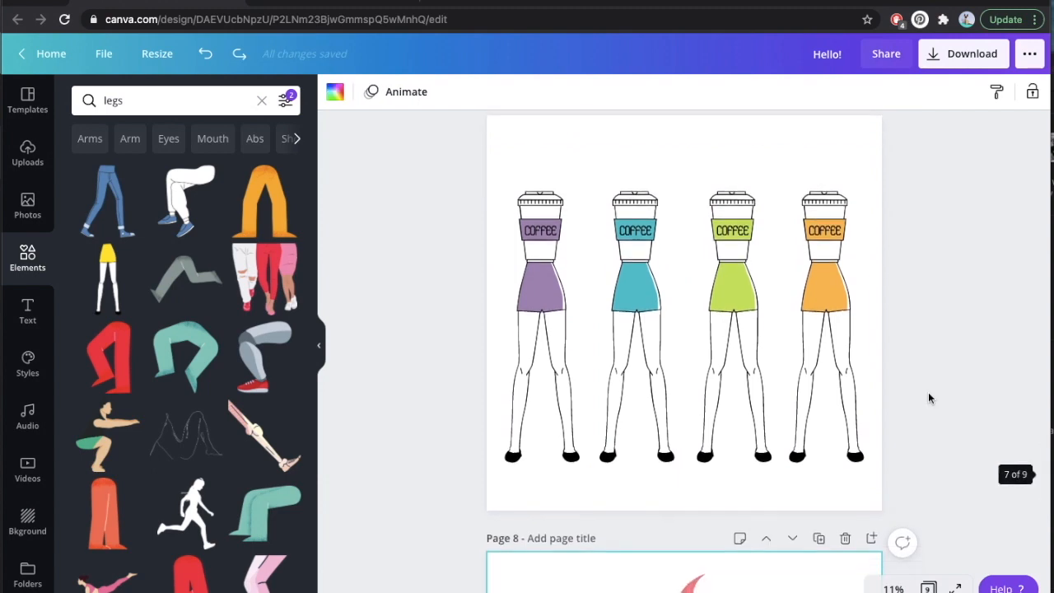
{"action": "scroll", "coordinate": [922, 349], "scroll_direction": "up", "scroll_amount": 5}
{"action": "scroll", "coordinate": [922, 350], "scroll_direction": "up", "scroll_amount": 12}
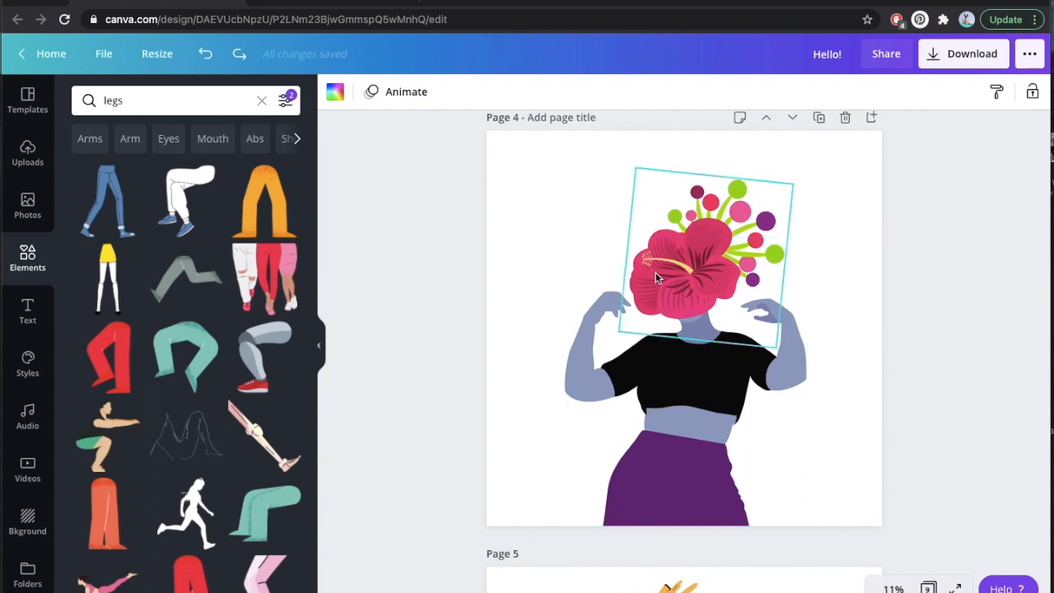
Go to the vase illustration on page 8 and search the elements library for "vase".
{"action": "scroll", "coordinate": [656, 278], "scroll_direction": "down", "scroll_amount": 10}
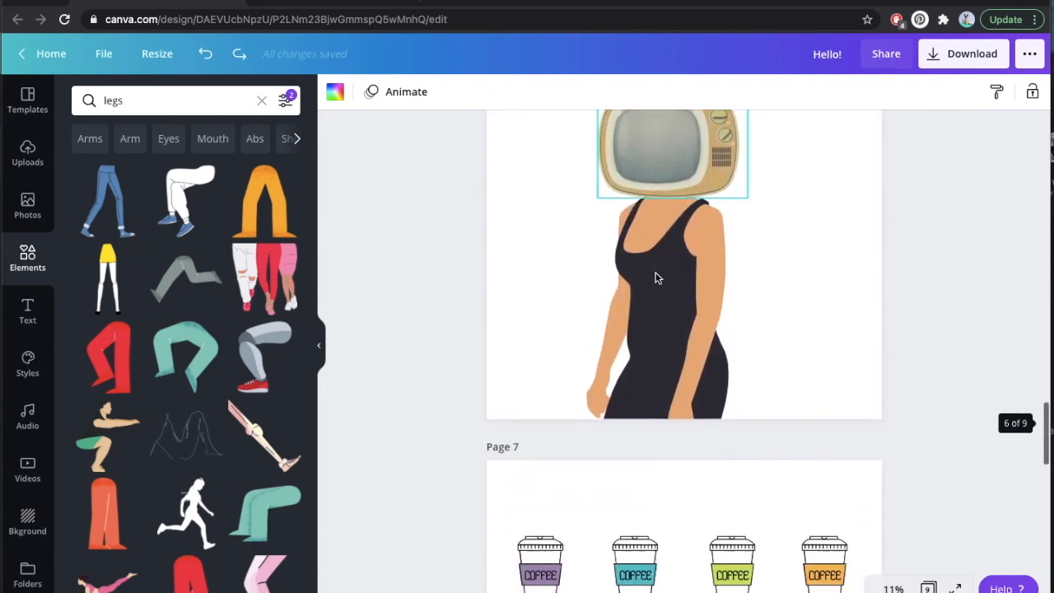
{"action": "scroll", "coordinate": [656, 278], "scroll_direction": "down", "scroll_amount": 10}
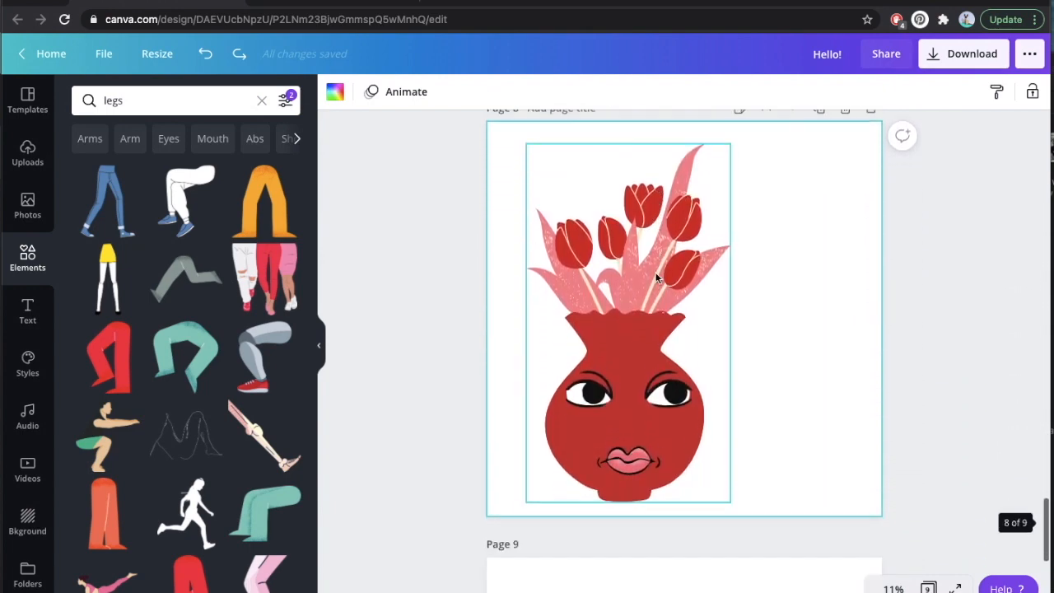
{"action": "left_click", "coordinate": [113, 100]}
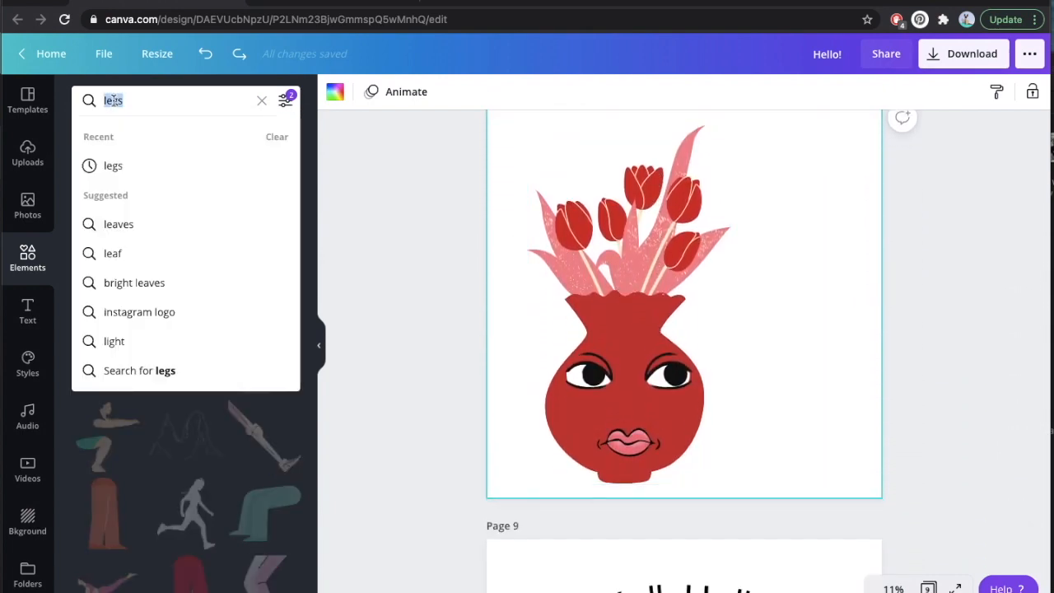
{"action": "type", "text": "vase"}
{"action": "key", "text": "Return"}
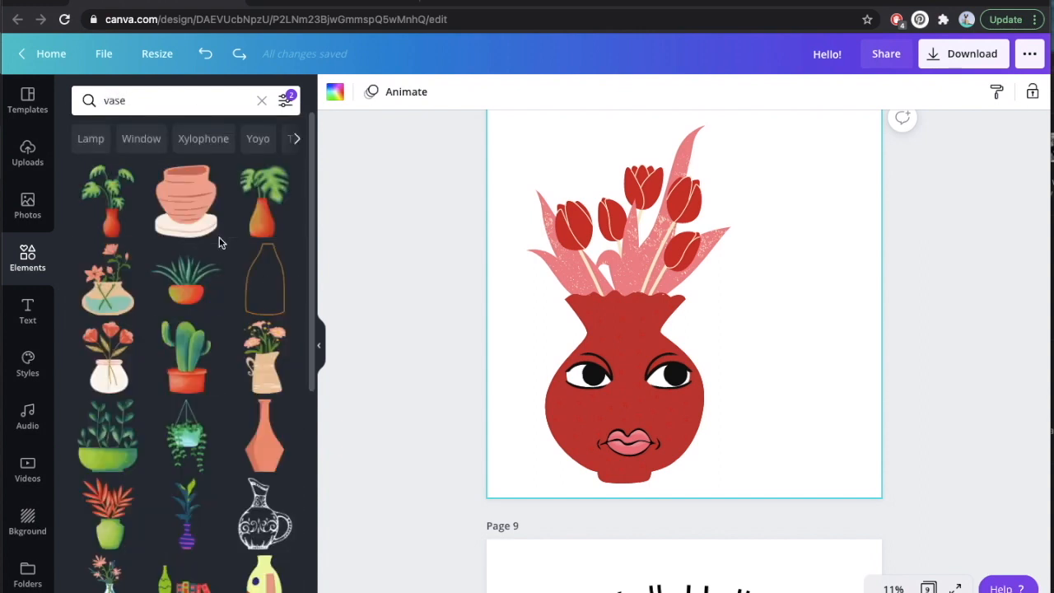
Search the elements library for "eyes" and for "lips".
{"action": "left_click", "coordinate": [153, 101]}
{"action": "type", "text": "eyes"}
{"action": "key", "text": "Return"}
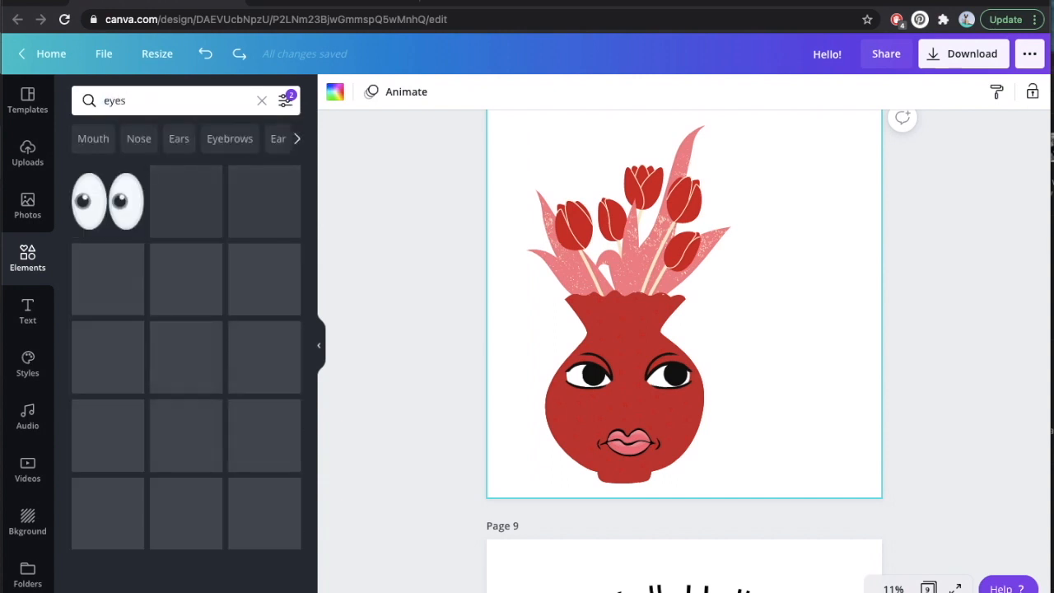
{"action": "left_click", "coordinate": [107, 101]}
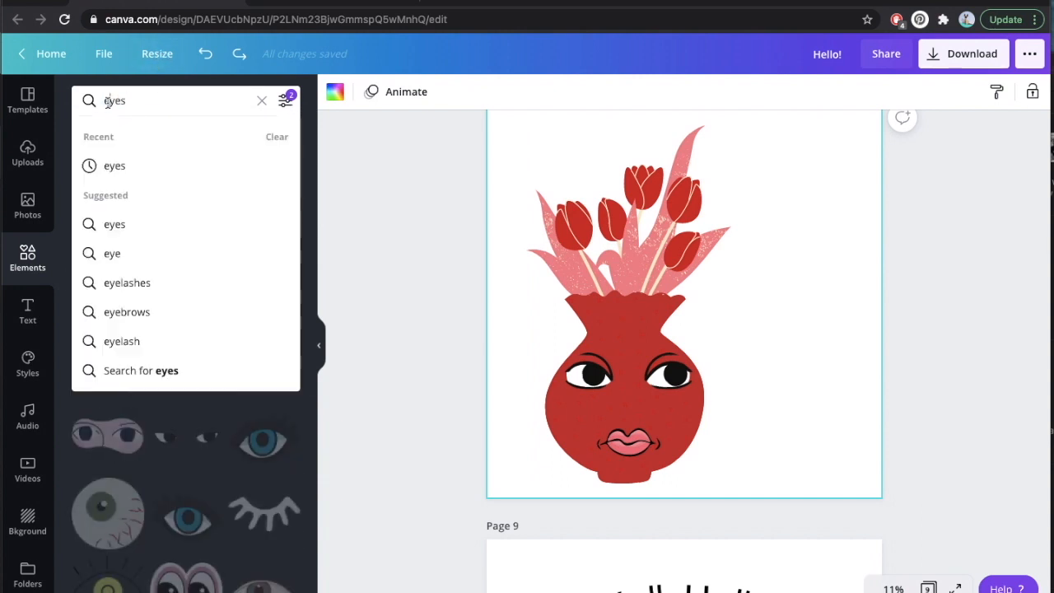
{"action": "type", "text": "lips"}
{"action": "key", "text": "Return"}
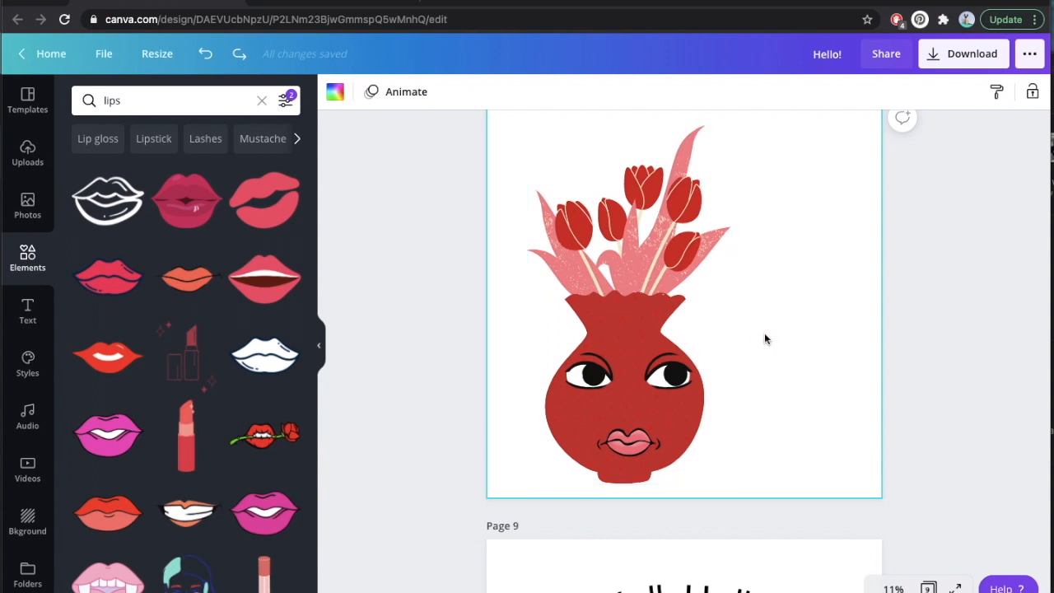
Add a heading reading "I'm so happy" and "It's Valentine's Day" on two lines, shrunk to about size 192 beside the vase.
{"action": "scroll", "coordinate": [774, 309], "scroll_direction": "up", "scroll_amount": 2}
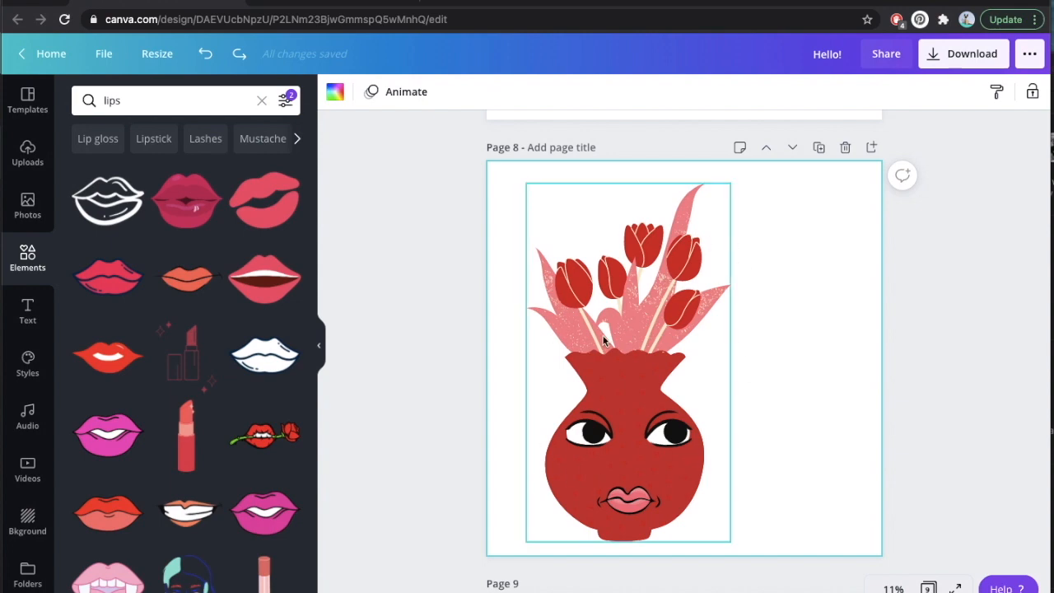
{"action": "left_click", "coordinate": [27, 321]}
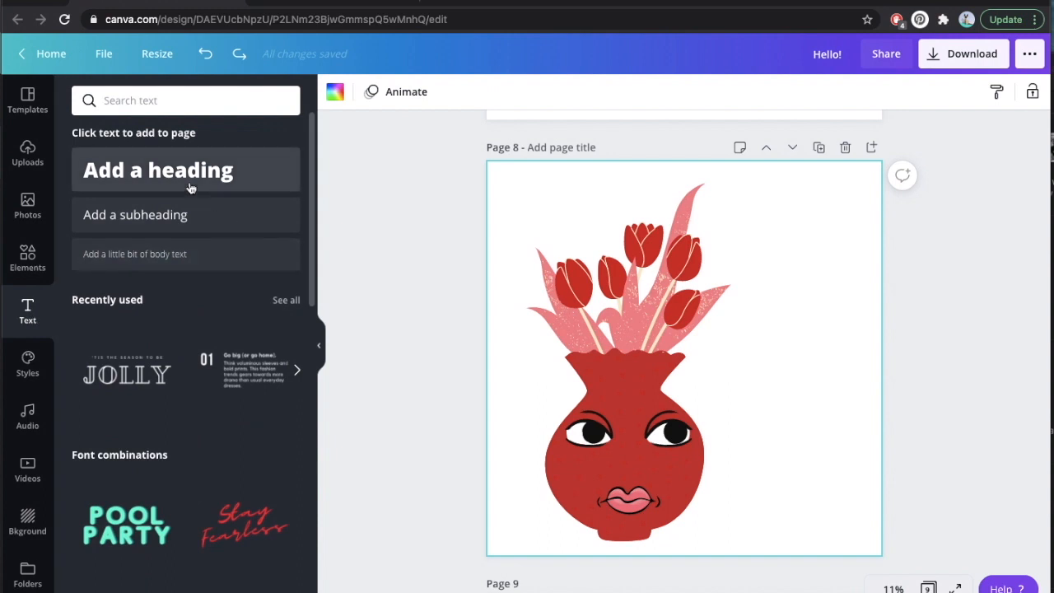
{"action": "left_click", "coordinate": [189, 170]}
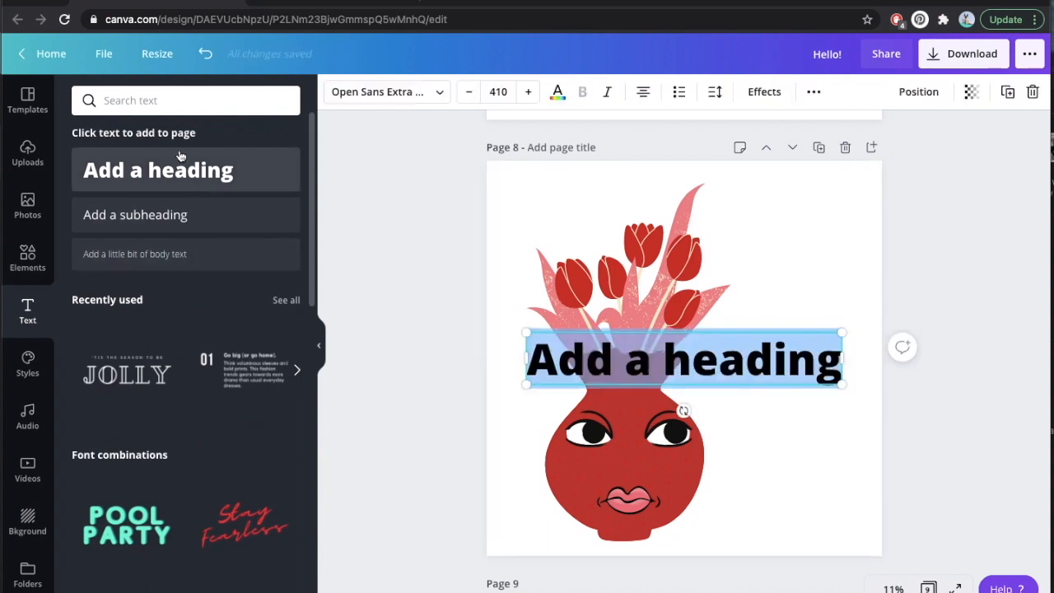
{"action": "type", "text": "I'm so"}
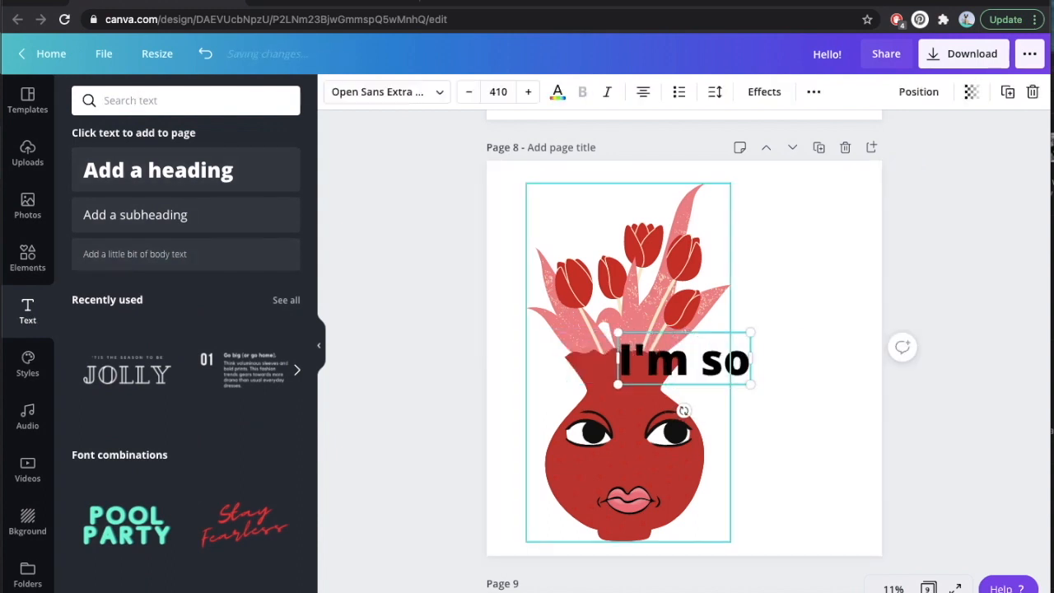
{"action": "type", "text": " happy"}
{"action": "key", "text": "Return"}
{"action": "type", "text": "It's Valentines"}
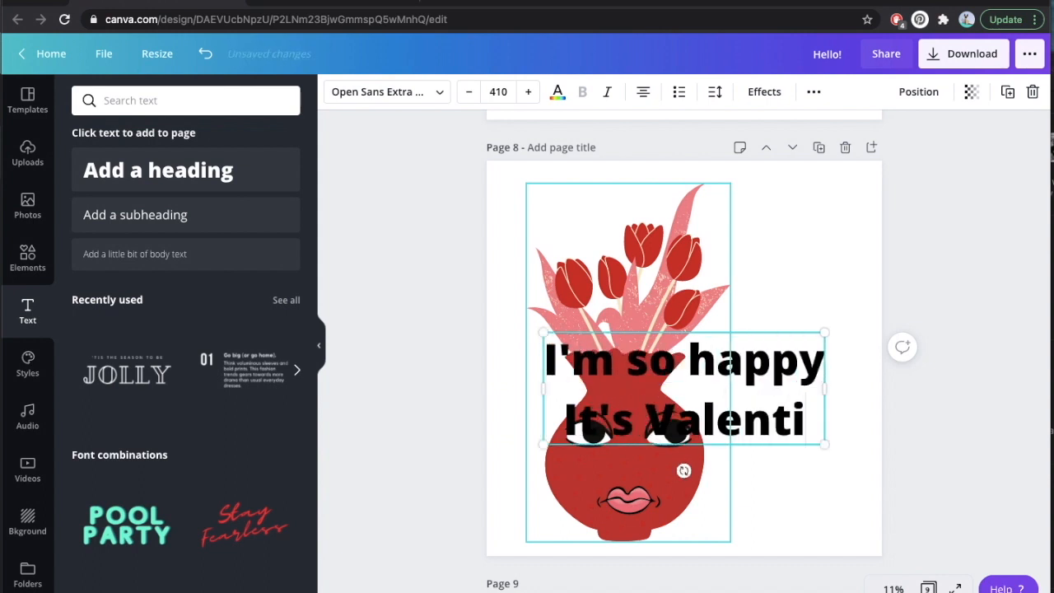
{"action": "key", "text": "BackSpace"}
{"action": "key", "text": "BackSpace"}
{"action": "type", "text": "'s Day"}
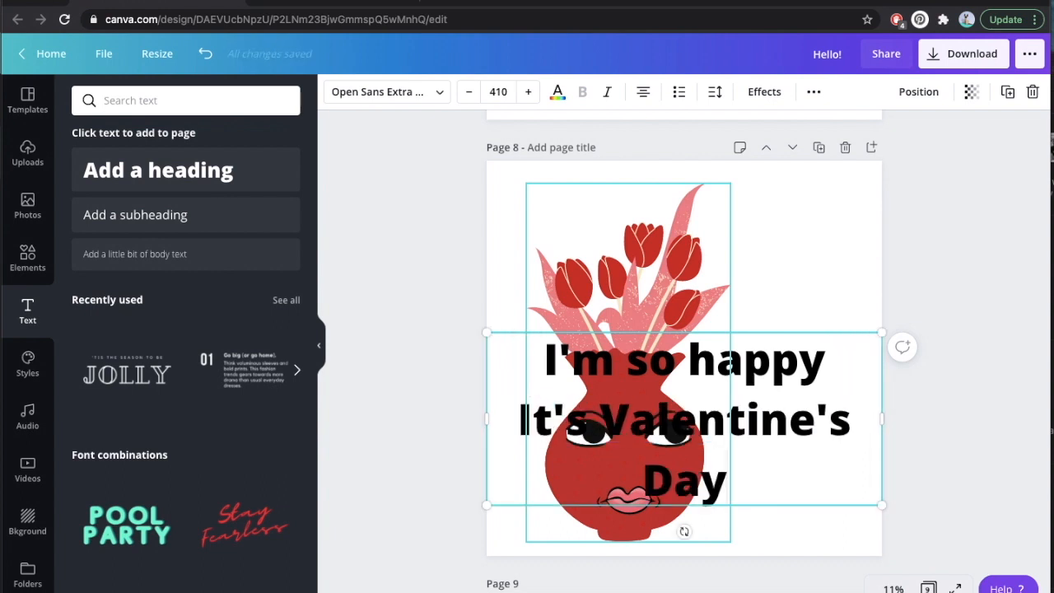
{"action": "left_click_drag", "start_coordinate": [487, 505], "coordinate": [697, 412]}
{"action": "left_click_drag", "start_coordinate": [684, 374], "coordinate": [648, 373]}
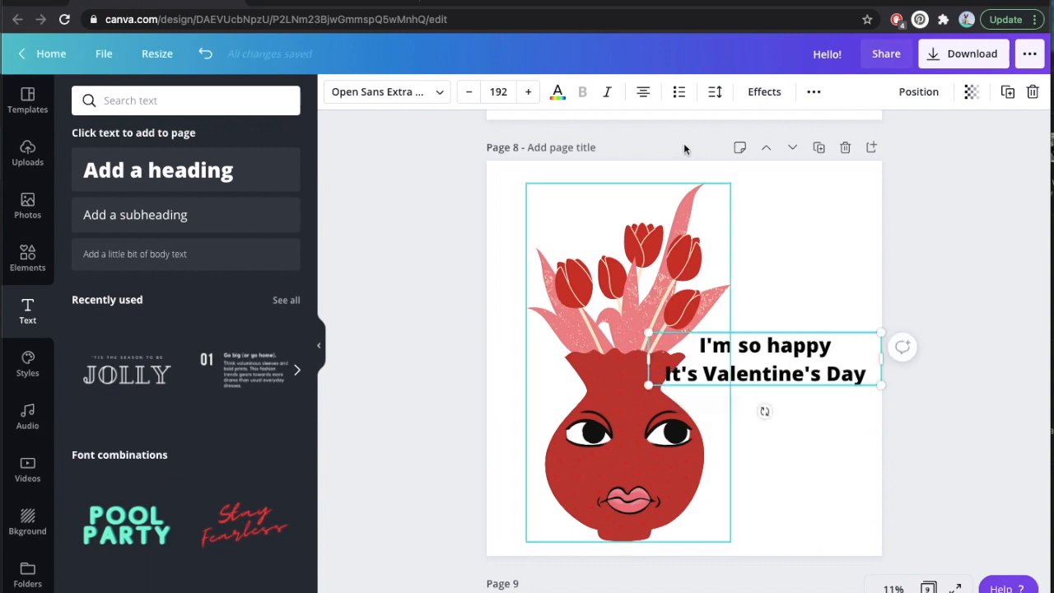
Try the London font on the heading's "It's Valentine's Day" line.
{"action": "left_click", "coordinate": [406, 98]}
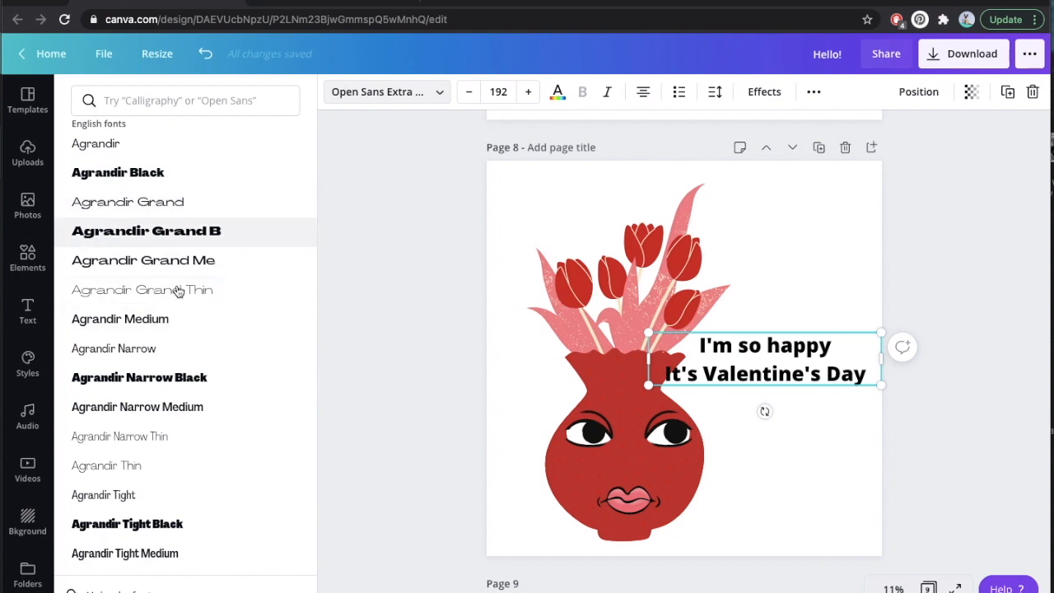
{"action": "scroll", "coordinate": [185, 333], "scroll_direction": "up", "scroll_amount": 3}
{"action": "scroll", "coordinate": [185, 333], "scroll_direction": "up", "scroll_amount": 10}
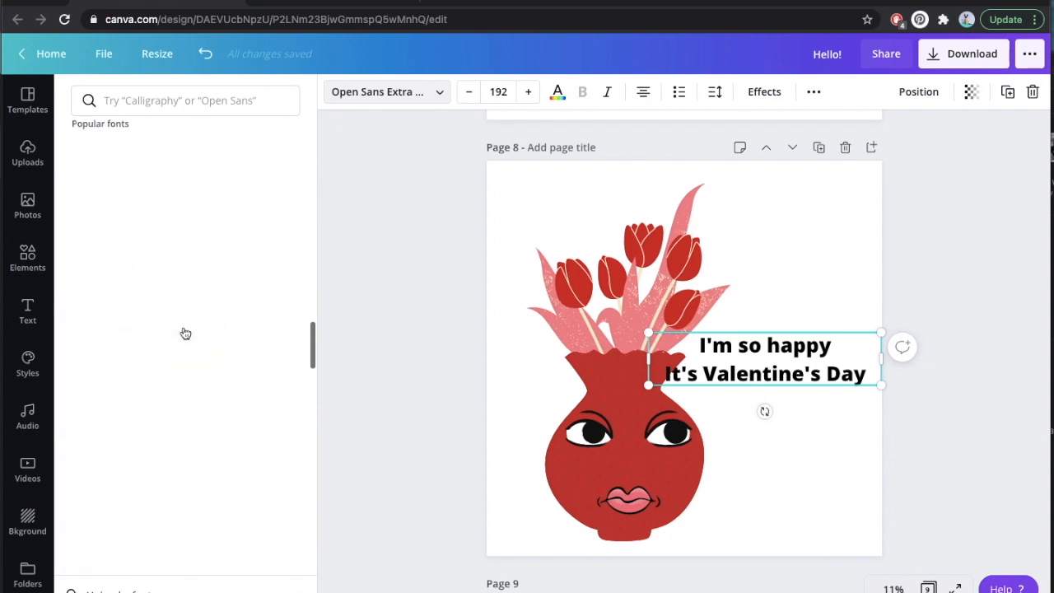
{"action": "scroll", "coordinate": [185, 334], "scroll_direction": "up", "scroll_amount": 5}
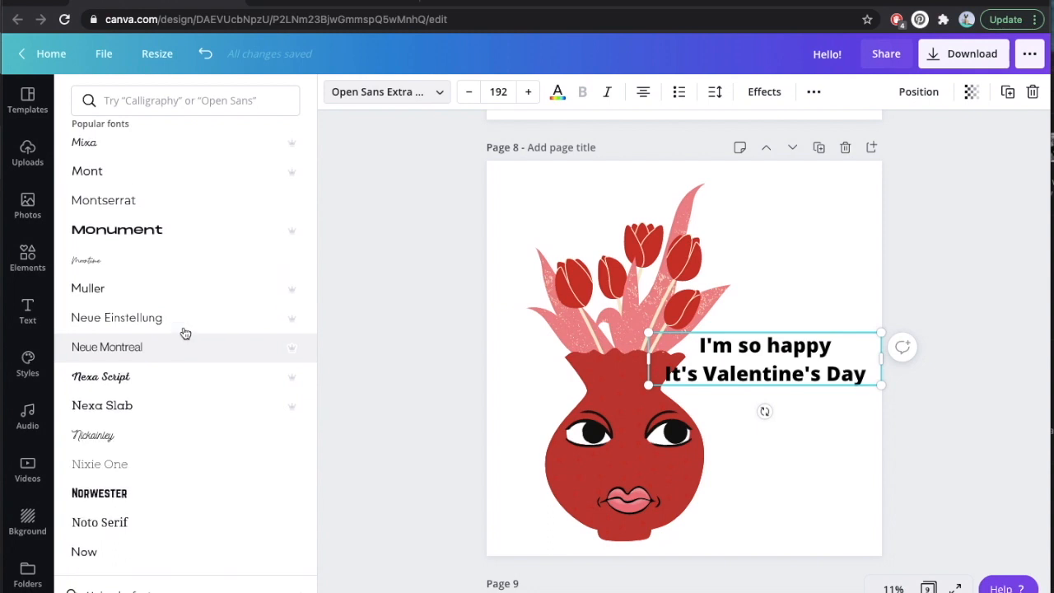
{"action": "scroll", "coordinate": [185, 334], "scroll_direction": "down", "scroll_amount": 3}
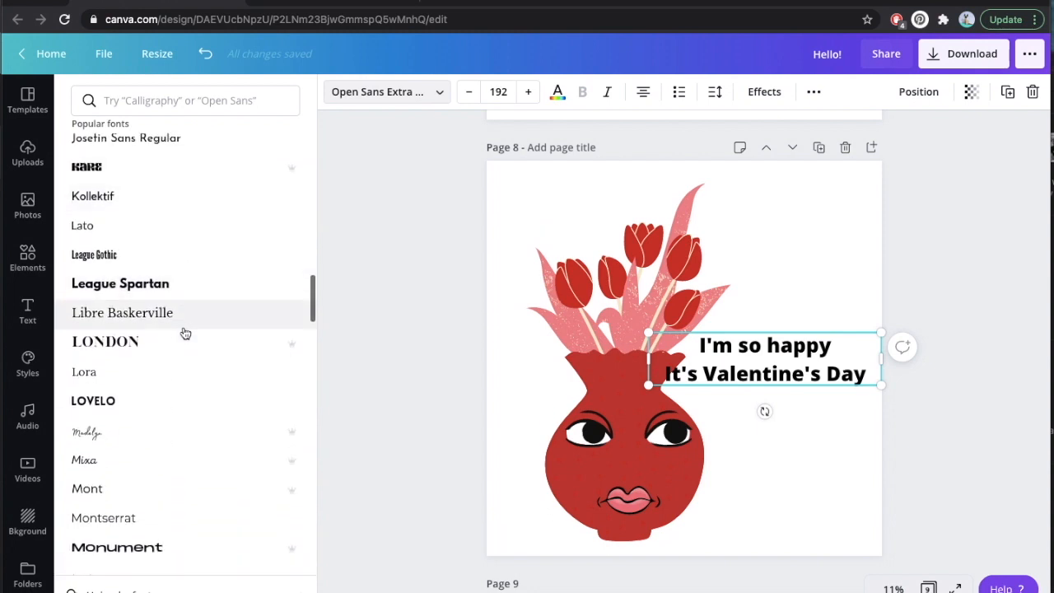
{"action": "mouse_move", "coordinate": [295, 352]}
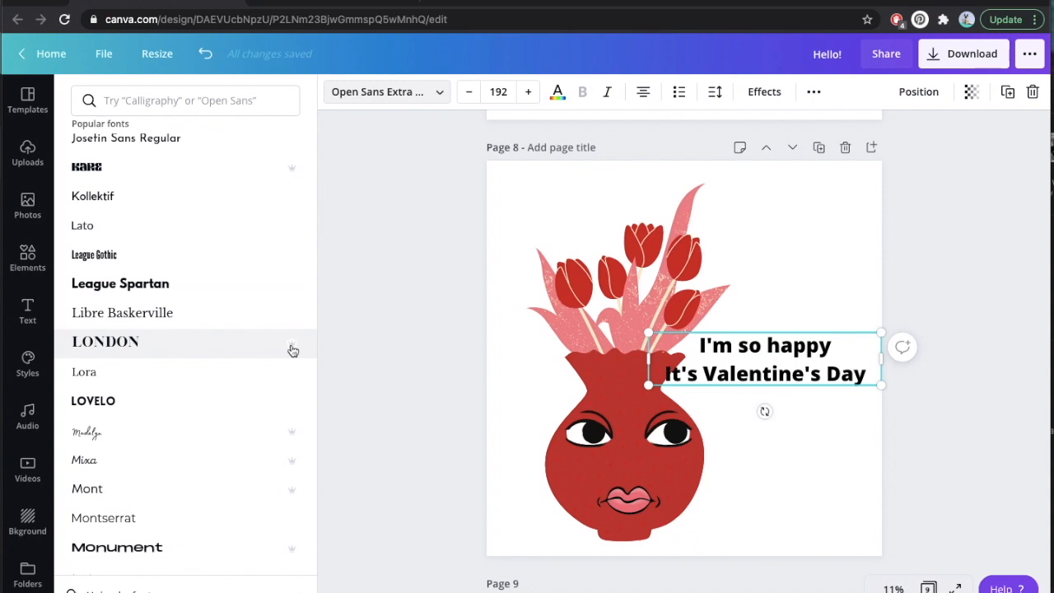
{"action": "left_click", "coordinate": [151, 366]}
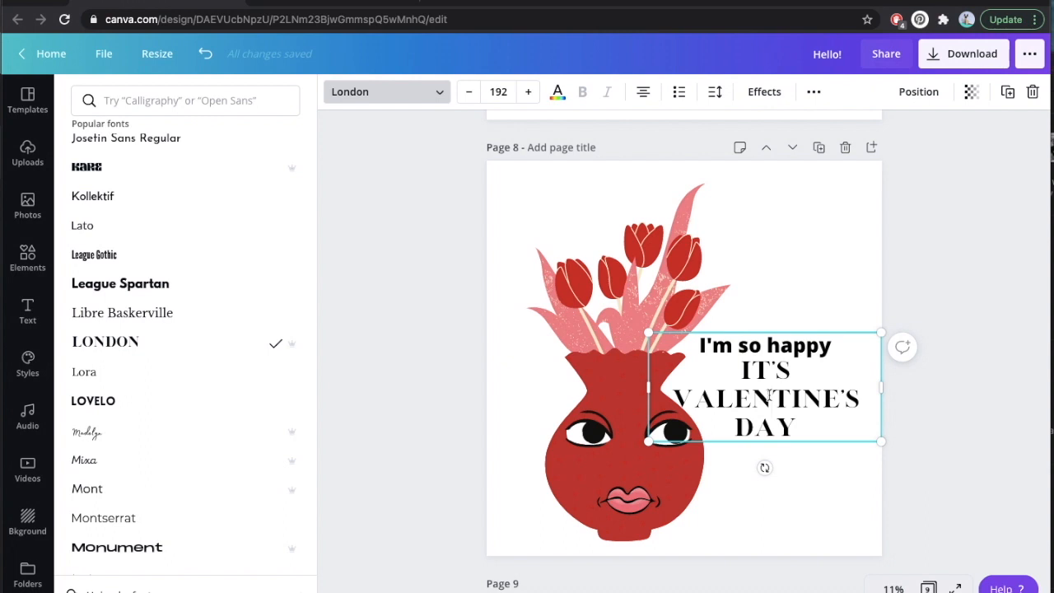
Change both heading lines to League Gothic at size 308, aligned with the vertical middle of the vase illustration.
{"action": "key", "text": "ctrl+a"}
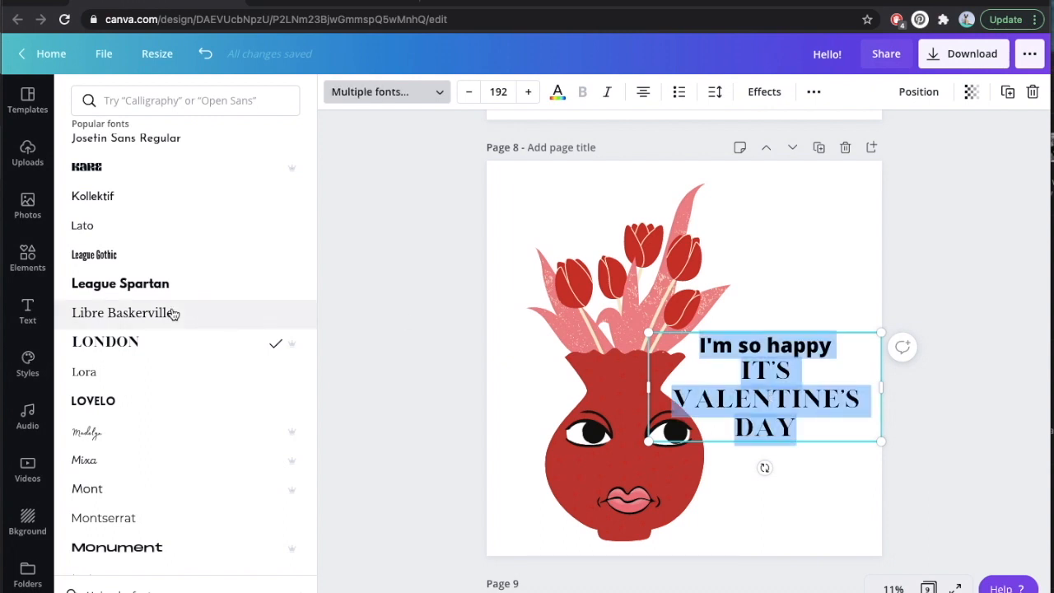
{"action": "left_click", "coordinate": [149, 263]}
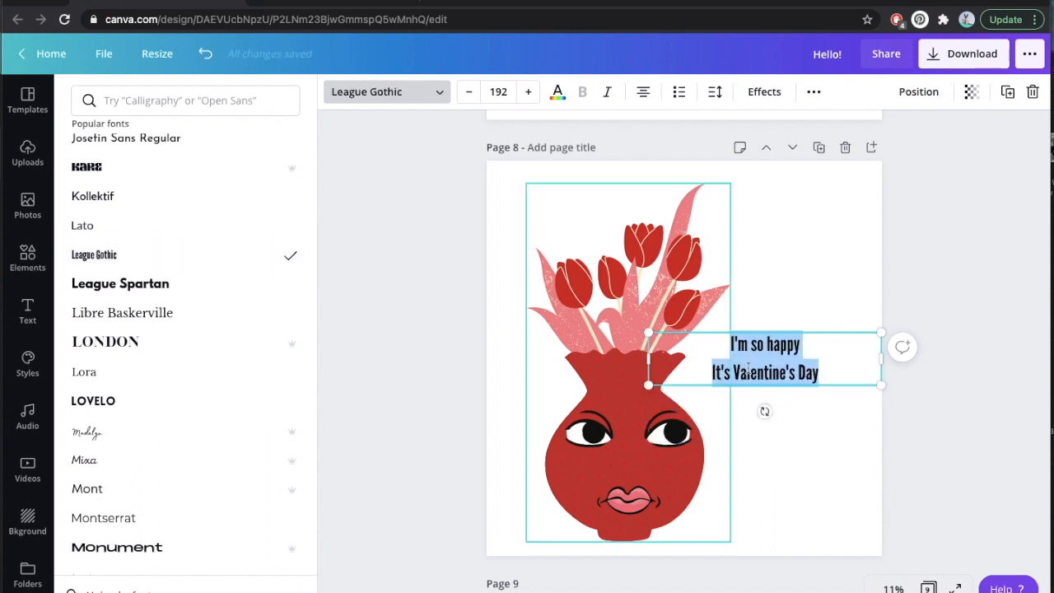
{"action": "left_click_drag", "start_coordinate": [881, 358], "coordinate": [882, 426]}
{"action": "key", "text": "Escape"}
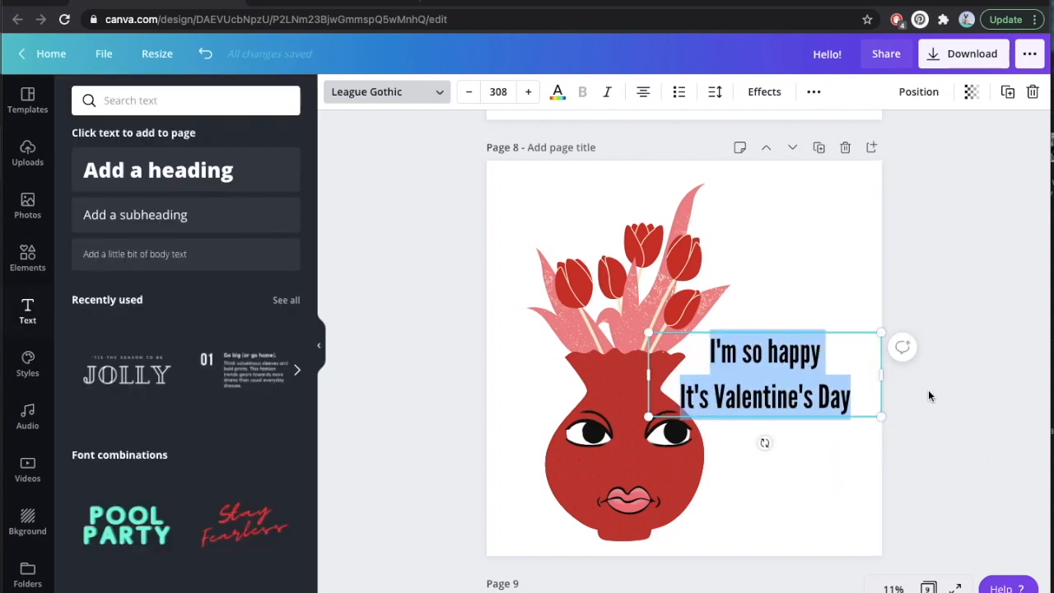
{"action": "left_click", "coordinate": [915, 440]}
{"action": "left_click", "coordinate": [795, 379]}
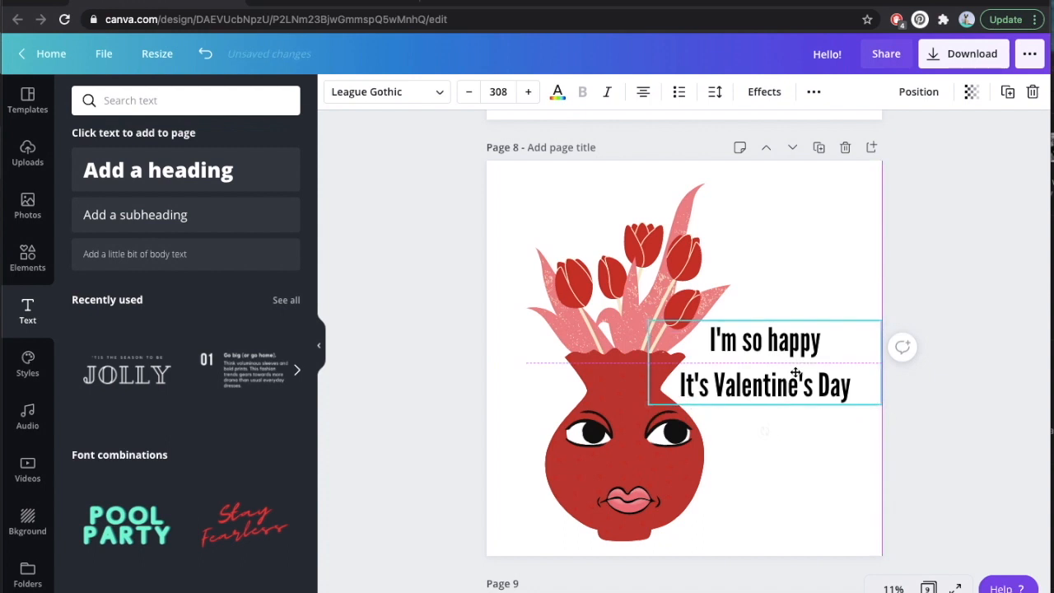
Reduce the heading's line height so its two lines sit slightly closer together.
{"action": "left_click", "coordinate": [717, 94]}
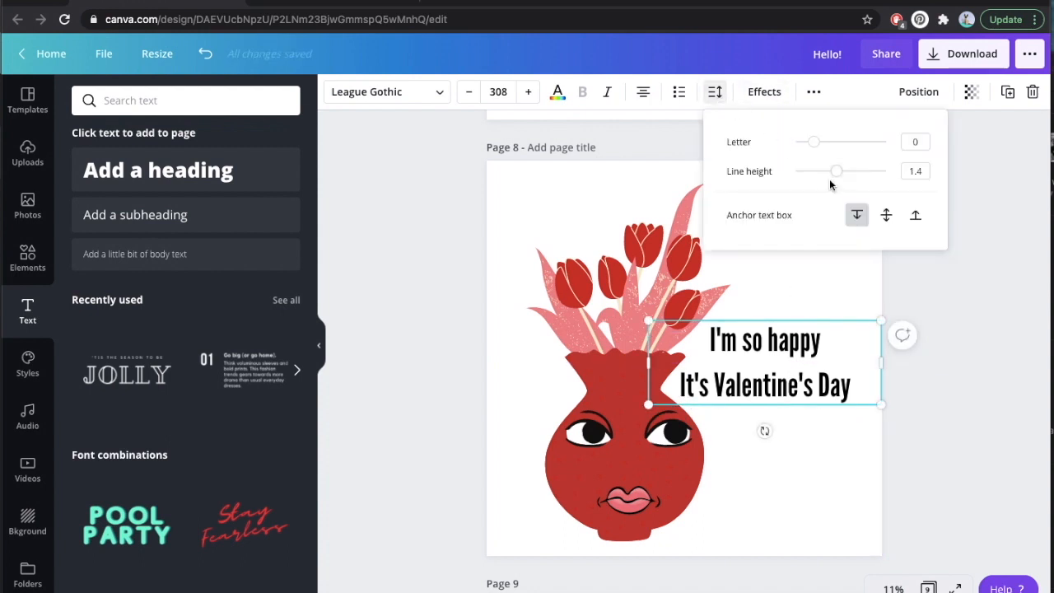
{"action": "left_click_drag", "start_coordinate": [834, 177], "coordinate": [824, 172]}
{"action": "left_click", "coordinate": [1012, 411]}
Duplicate the heading below the original and replace the copy's text with "NOT!".
{"action": "left_click", "coordinate": [844, 387]}
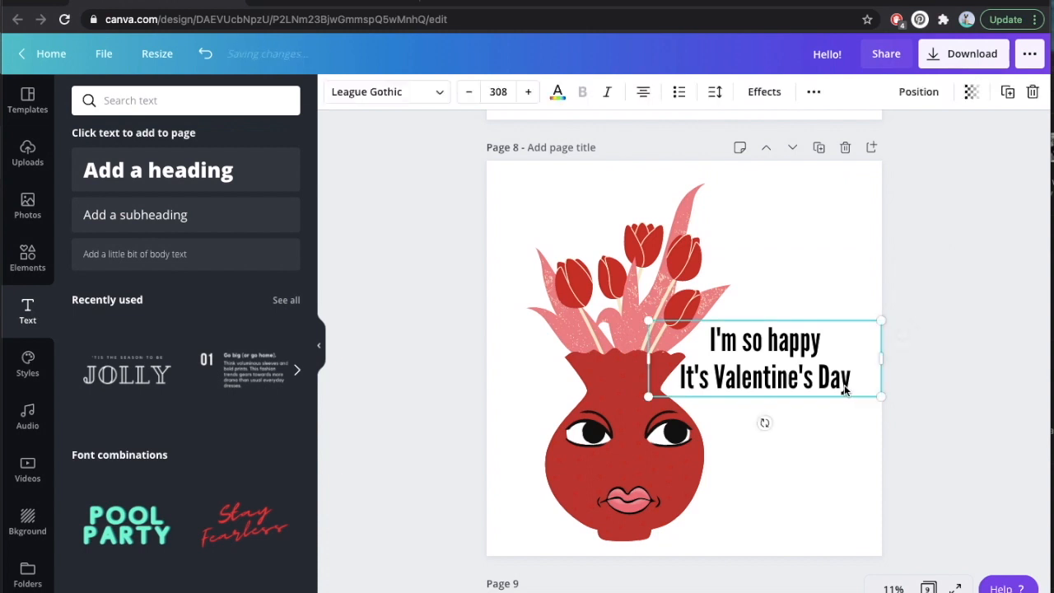
{"action": "key", "text": "super+d"}
{"action": "left_click_drag", "start_coordinate": [804, 363], "coordinate": [816, 462]}
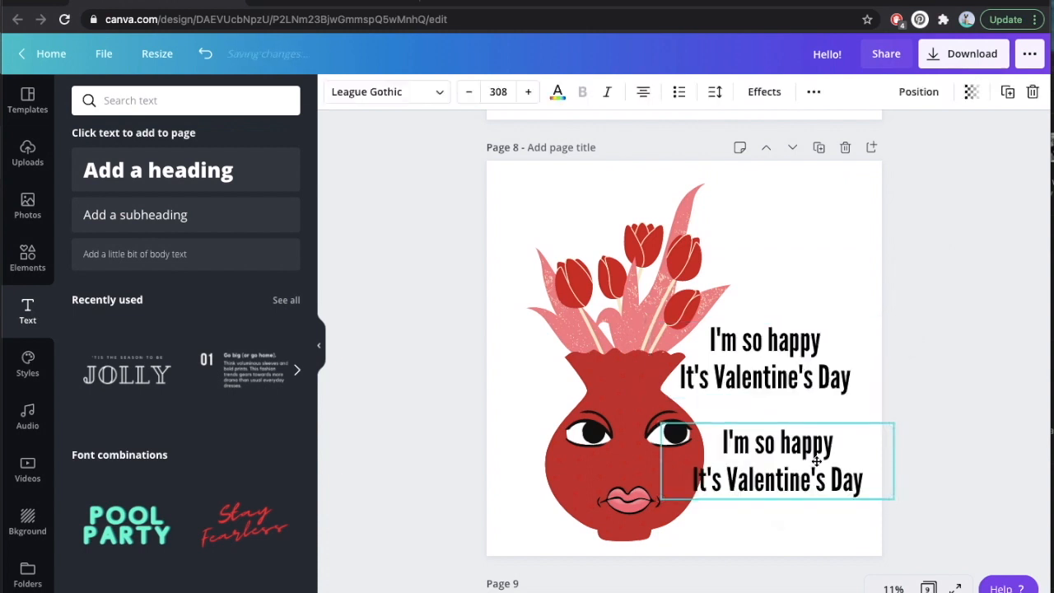
{"action": "triple_click", "coordinate": [816, 462]}
{"action": "type", "text": "NOT!"}
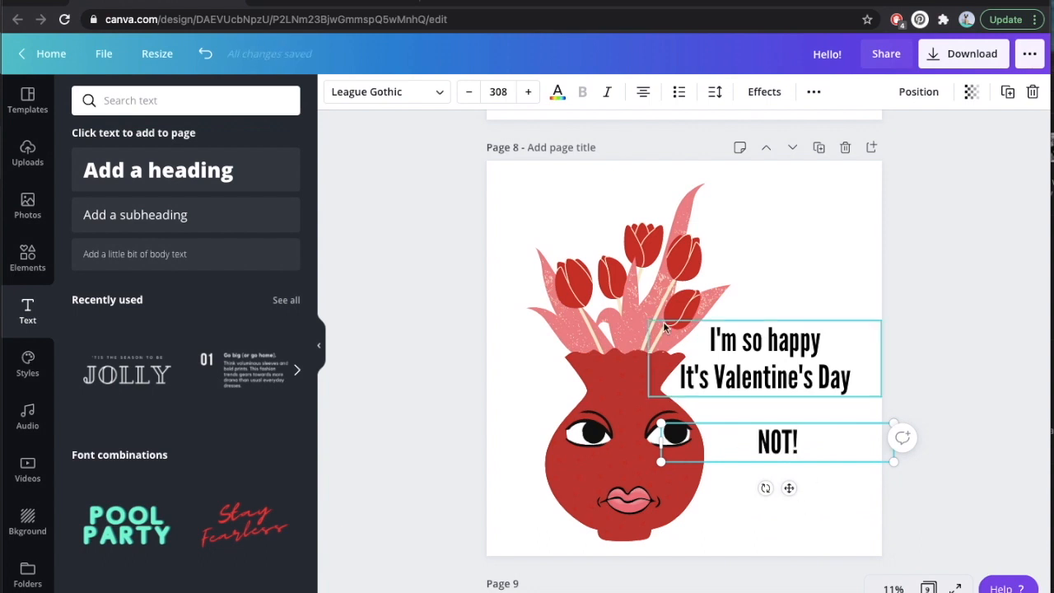
Change the font of the "NOT!" text to League Spartan.
{"action": "double_click", "coordinate": [785, 442]}
{"action": "left_click", "coordinate": [785, 442]}
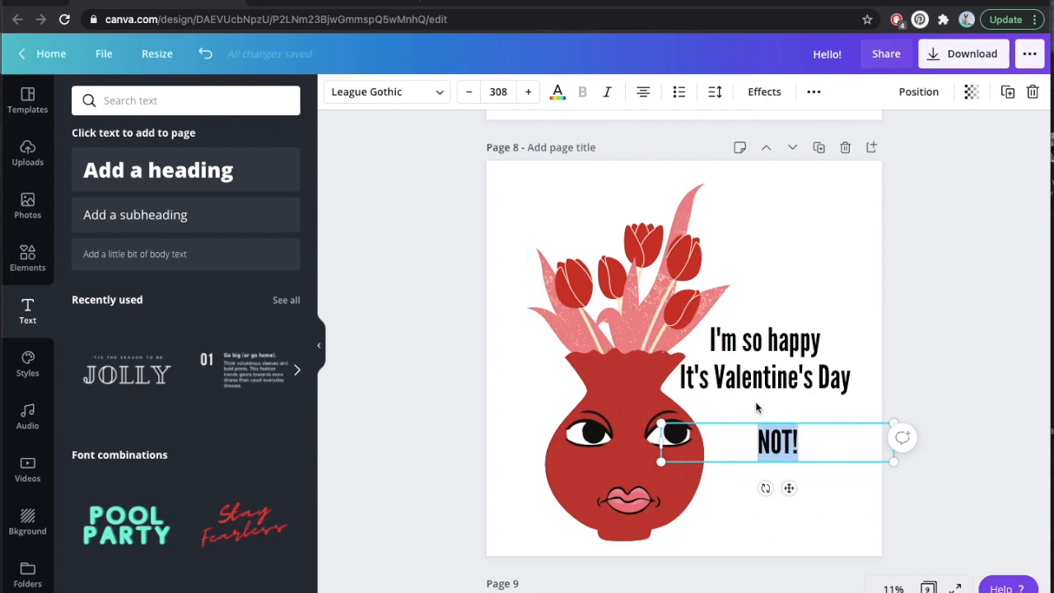
{"action": "left_click", "coordinate": [396, 97]}
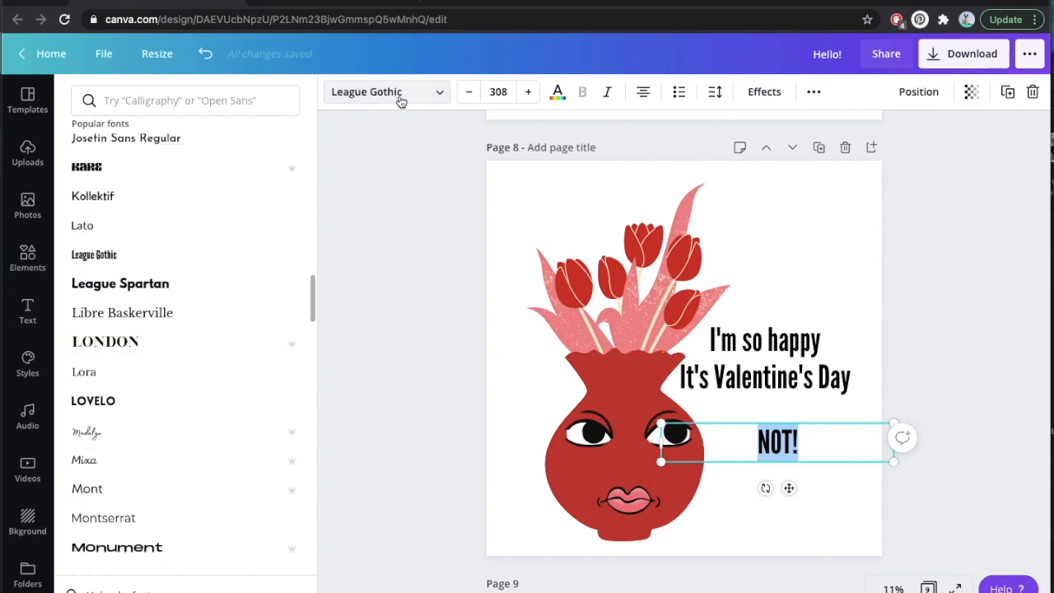
{"action": "left_click", "coordinate": [177, 288]}
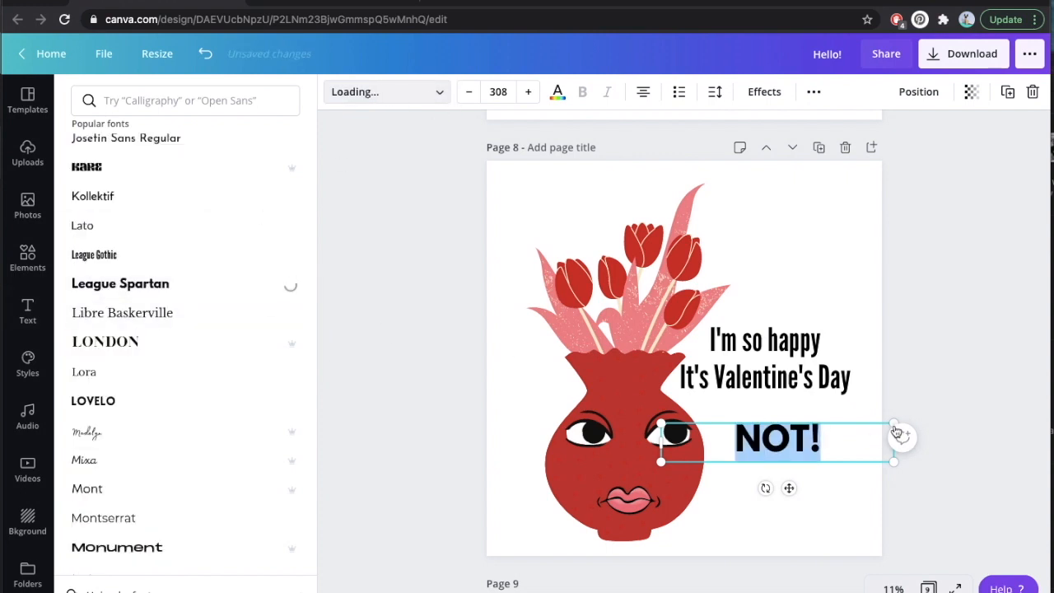
{"action": "left_click", "coordinate": [905, 382]}
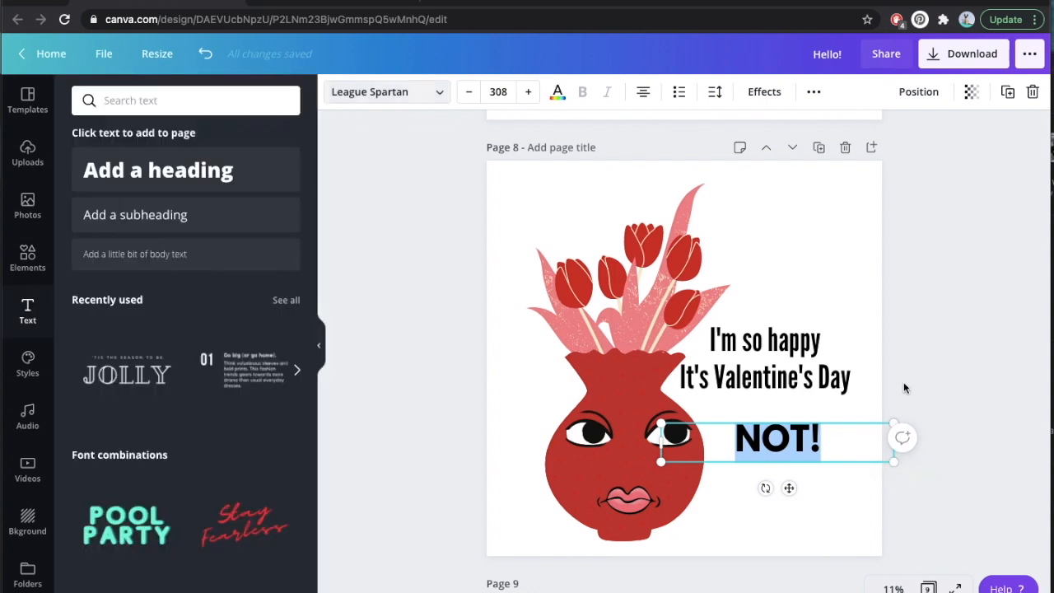
Move "NOT!" directly under the Valentine's Day line, centered with the heading.
{"action": "left_click", "coordinate": [827, 508]}
{"action": "left_click", "coordinate": [783, 435]}
{"action": "left_click_drag", "start_coordinate": [782, 436], "coordinate": [769, 413]}
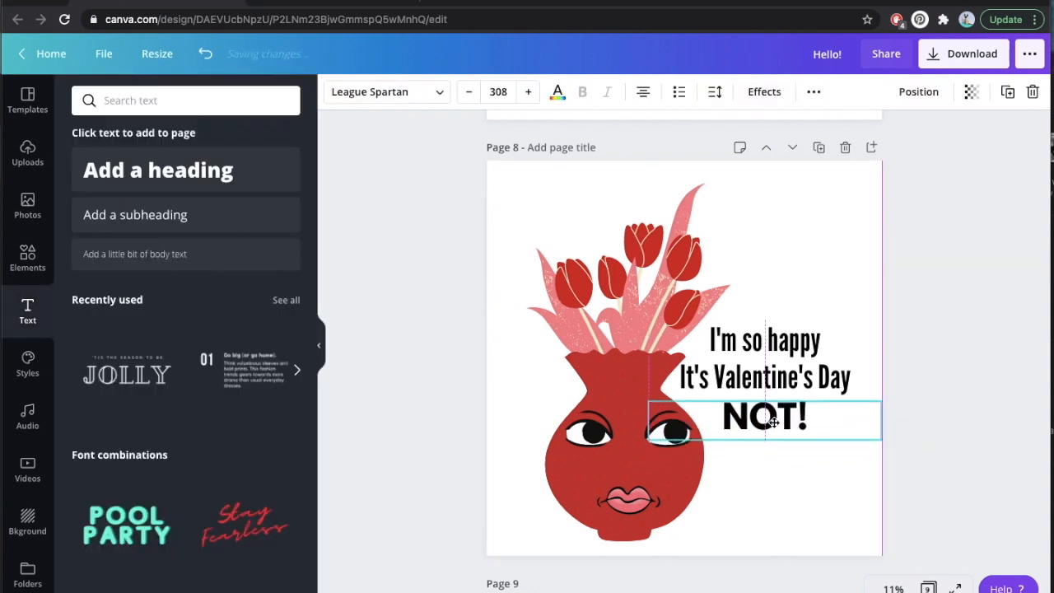
{"action": "left_click", "coordinate": [791, 522]}
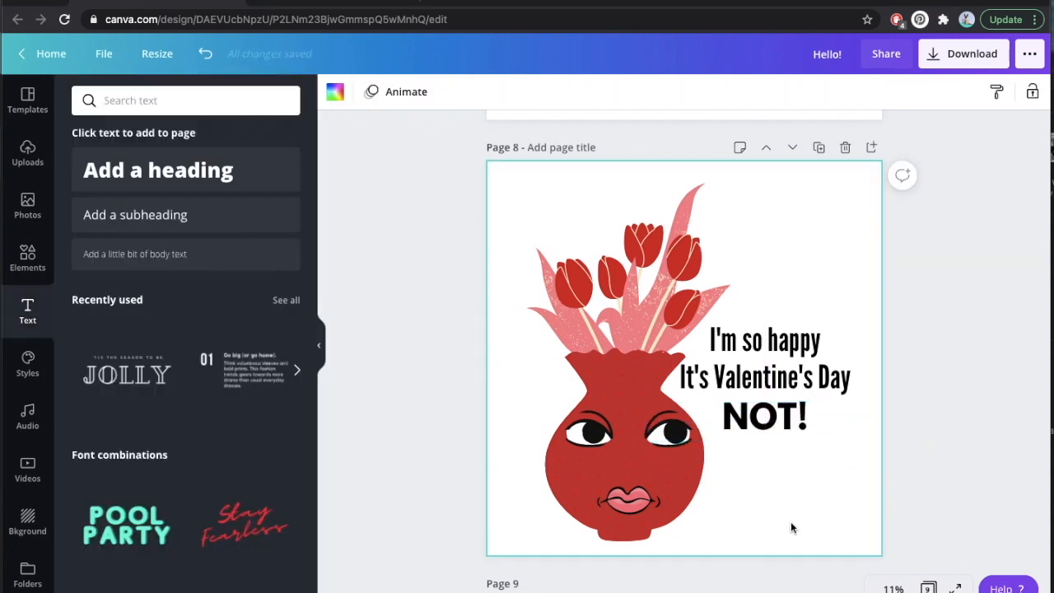
{"action": "scroll", "coordinate": [884, 283], "scroll_direction": "up", "scroll_amount": 1}
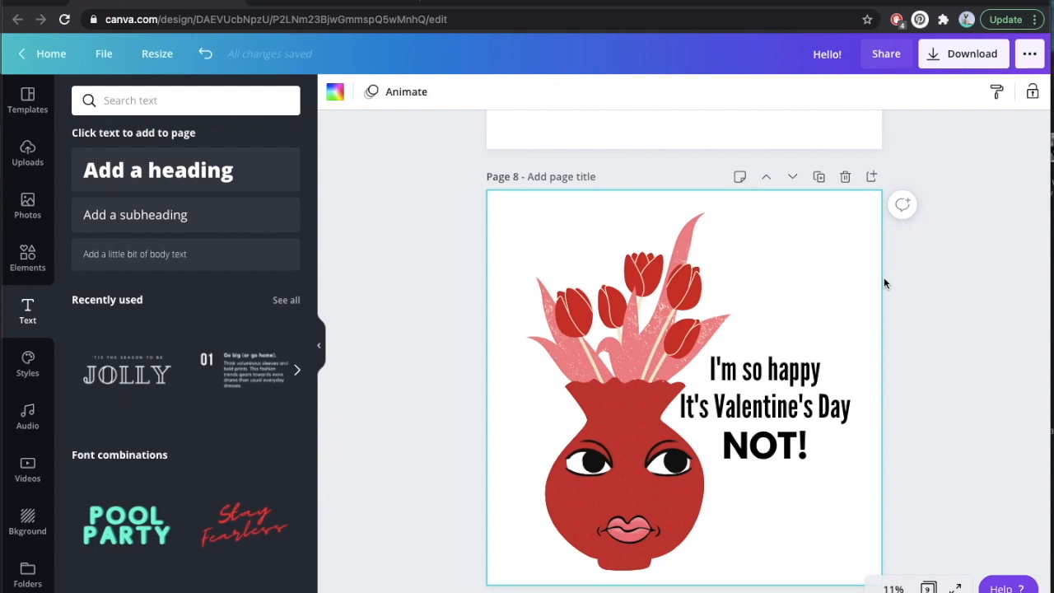
Try repositioning the bikini top on the page 9 bear, and undo the move.
{"action": "scroll", "coordinate": [884, 283], "scroll_direction": "down", "scroll_amount": 2}
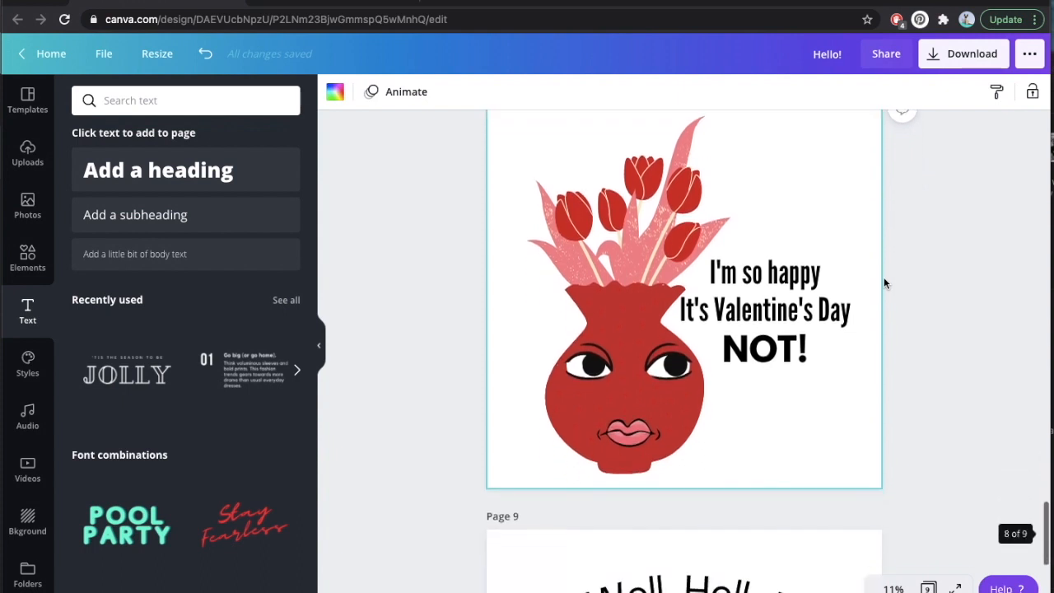
{"action": "scroll", "coordinate": [911, 330], "scroll_direction": "down", "scroll_amount": 5}
{"action": "scroll", "coordinate": [912, 332], "scroll_direction": "down", "scroll_amount": 2}
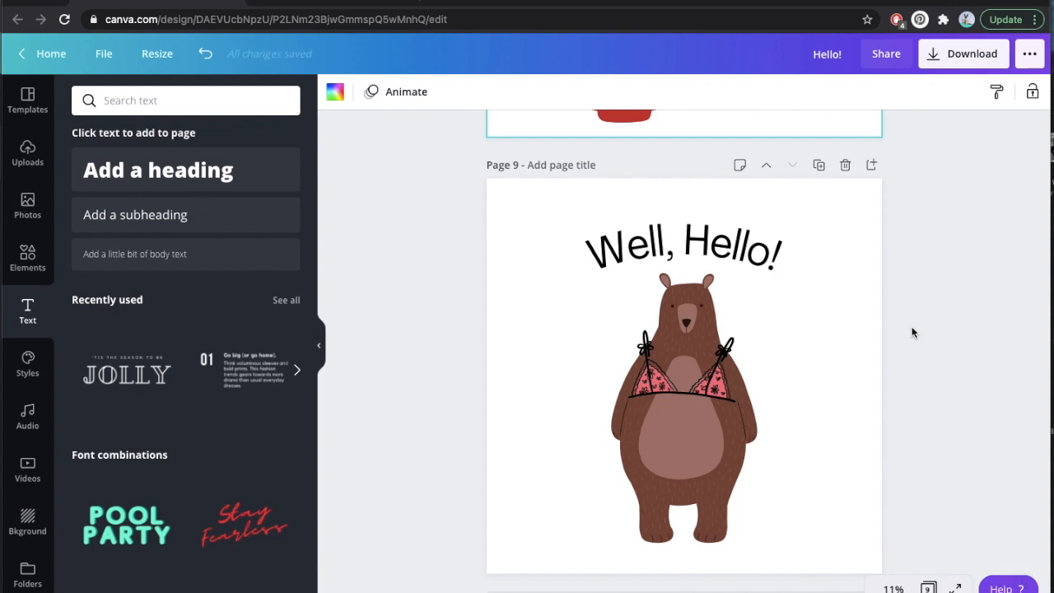
{"action": "left_click_drag", "start_coordinate": [704, 373], "coordinate": [739, 384]}
{"action": "key", "text": "ctrl+z"}
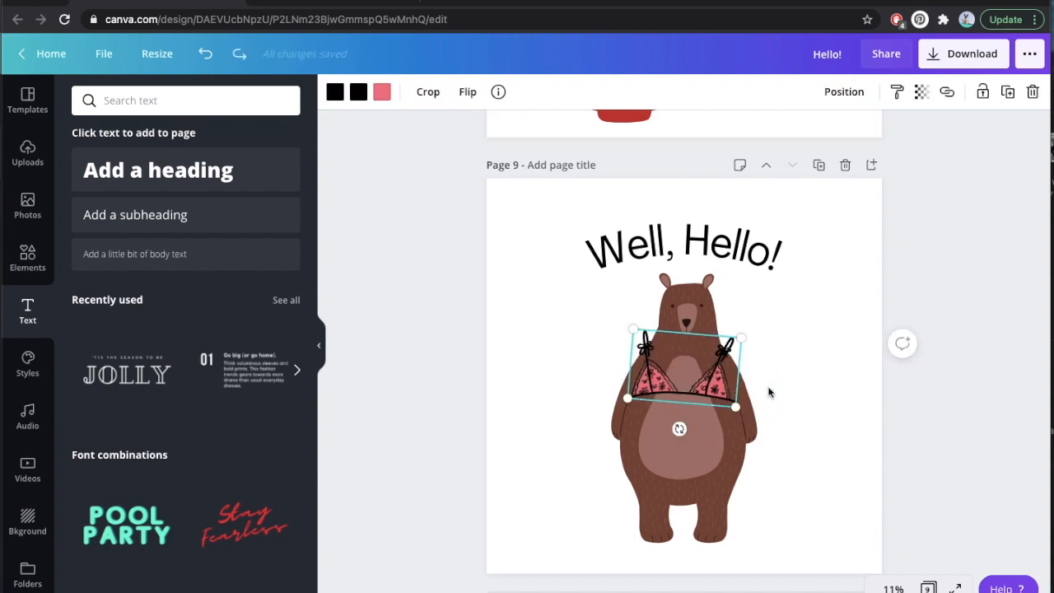
{"action": "left_click", "coordinate": [777, 494]}
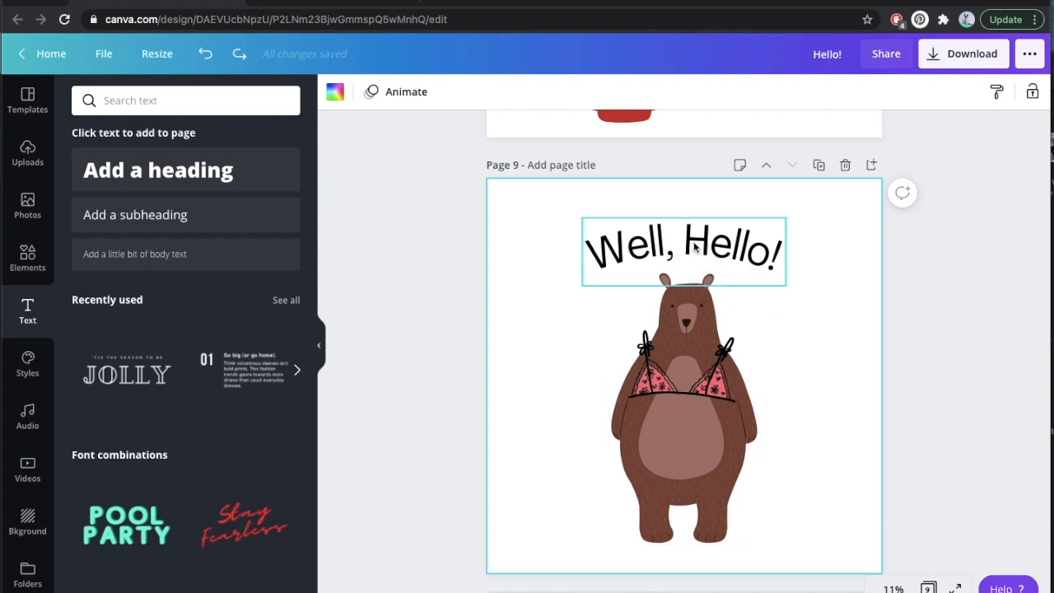
Try the Curve text effect on the page 8 "NOT!" text, and undo it.
{"action": "scroll", "coordinate": [829, 260], "scroll_direction": "up", "scroll_amount": 5}
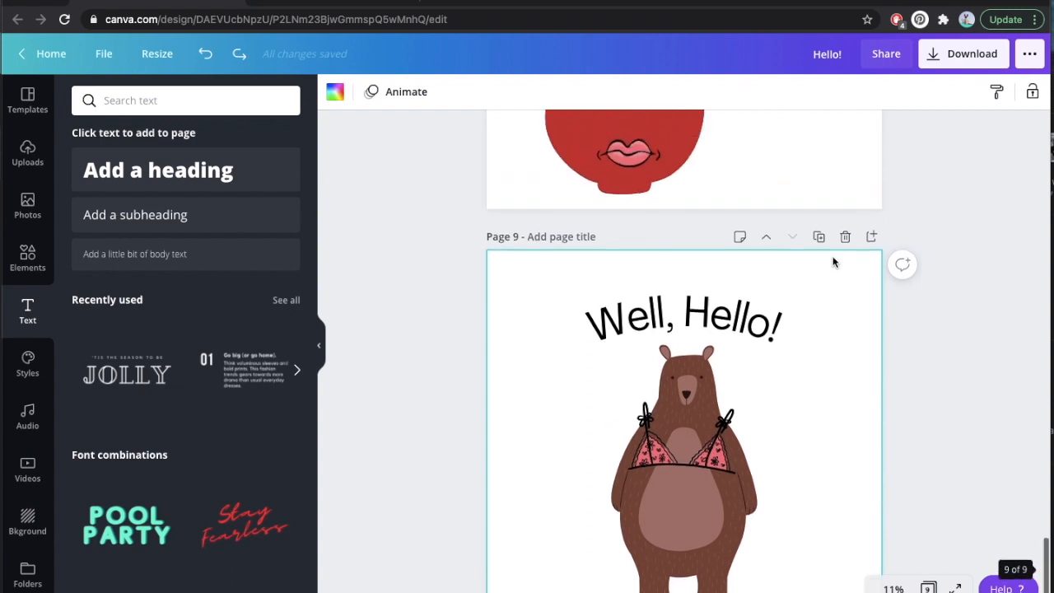
{"action": "left_click", "coordinate": [792, 310]}
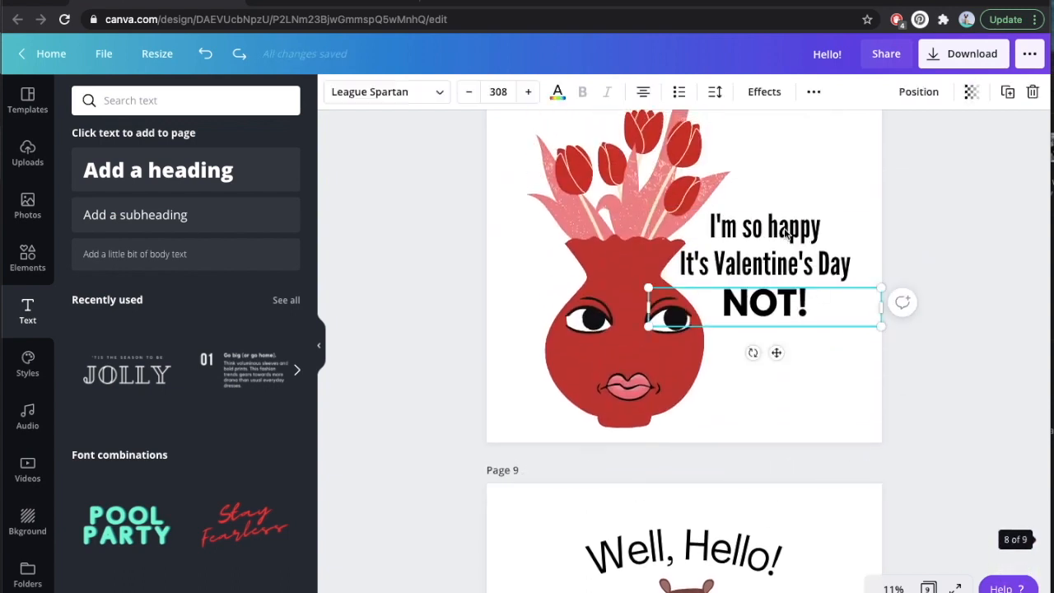
{"action": "left_click", "coordinate": [761, 96]}
{"action": "left_click", "coordinate": [280, 347]}
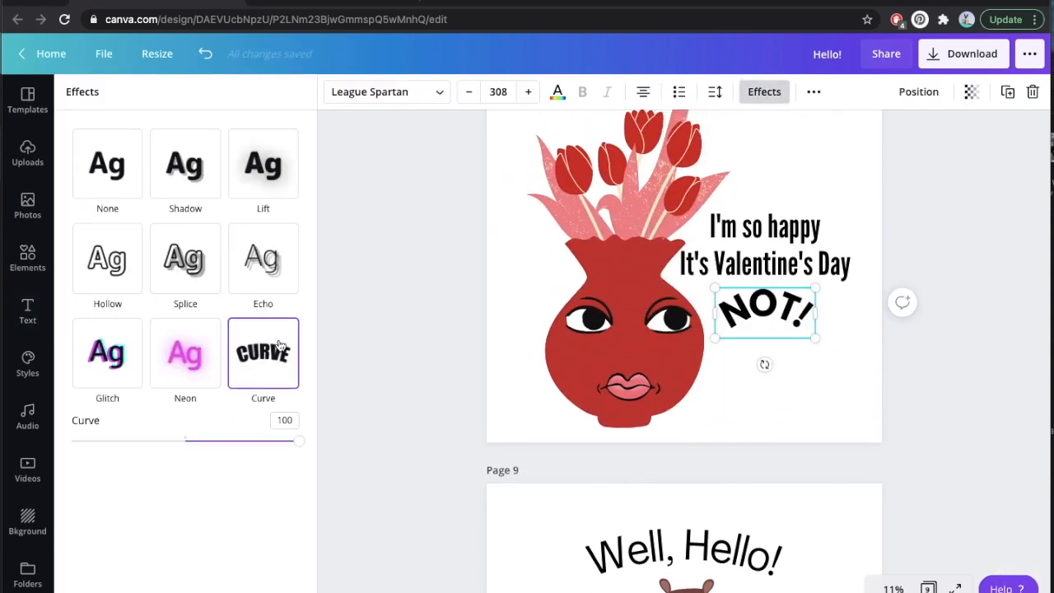
{"action": "key", "text": "ctrl+z"}
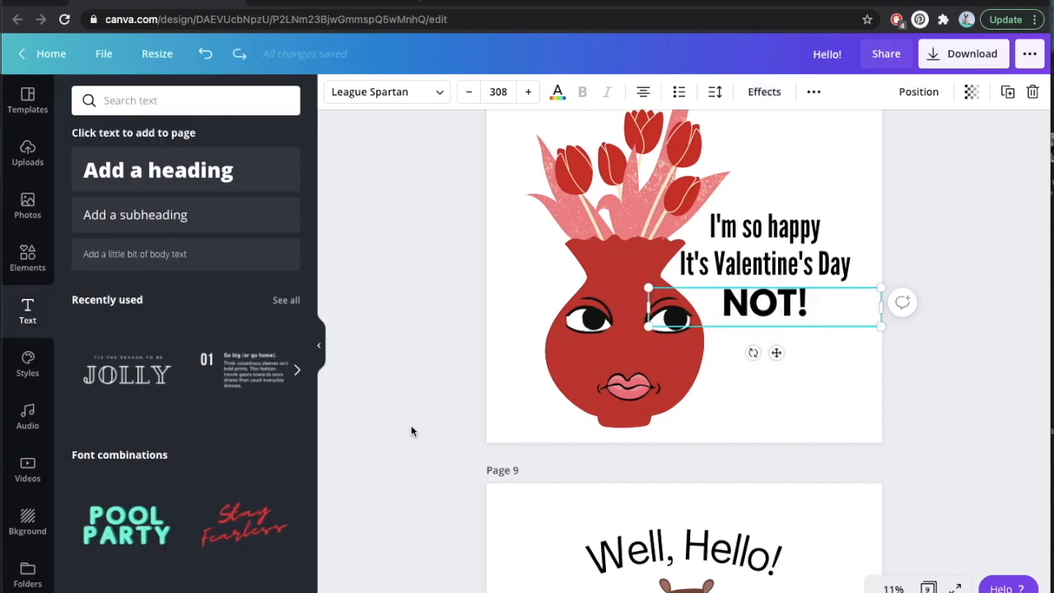
Examine the curved "Well, Hello!" caption on page 9 and review the finished illustrations back toward page 1.
{"action": "scroll", "coordinate": [411, 424], "scroll_direction": "down", "scroll_amount": 2}
{"action": "left_click", "coordinate": [617, 420]}
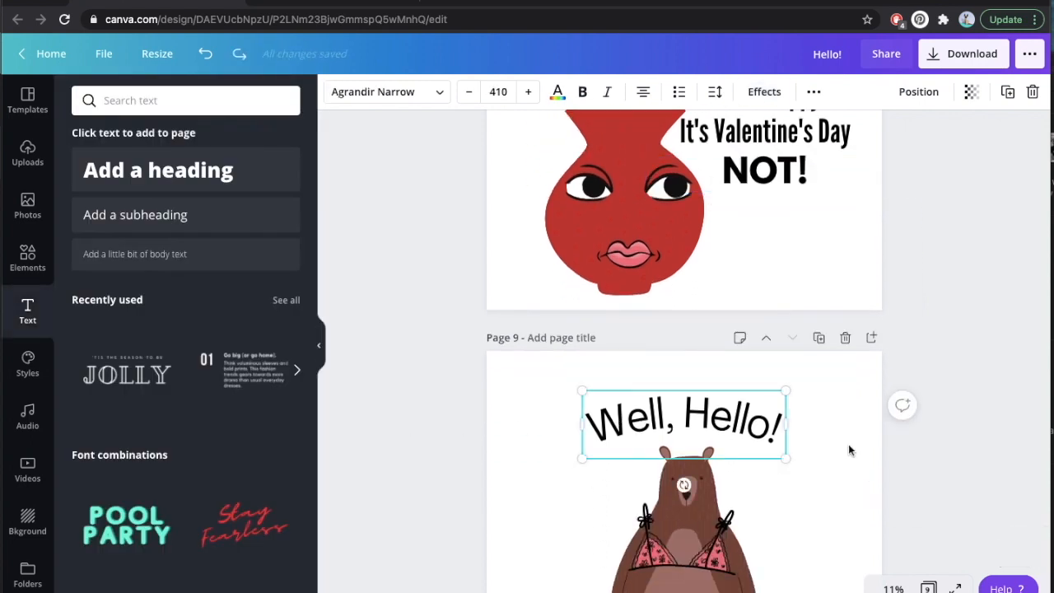
{"action": "scroll", "coordinate": [851, 450], "scroll_direction": "up", "scroll_amount": 3}
{"action": "scroll", "coordinate": [849, 449], "scroll_direction": "up", "scroll_amount": 5}
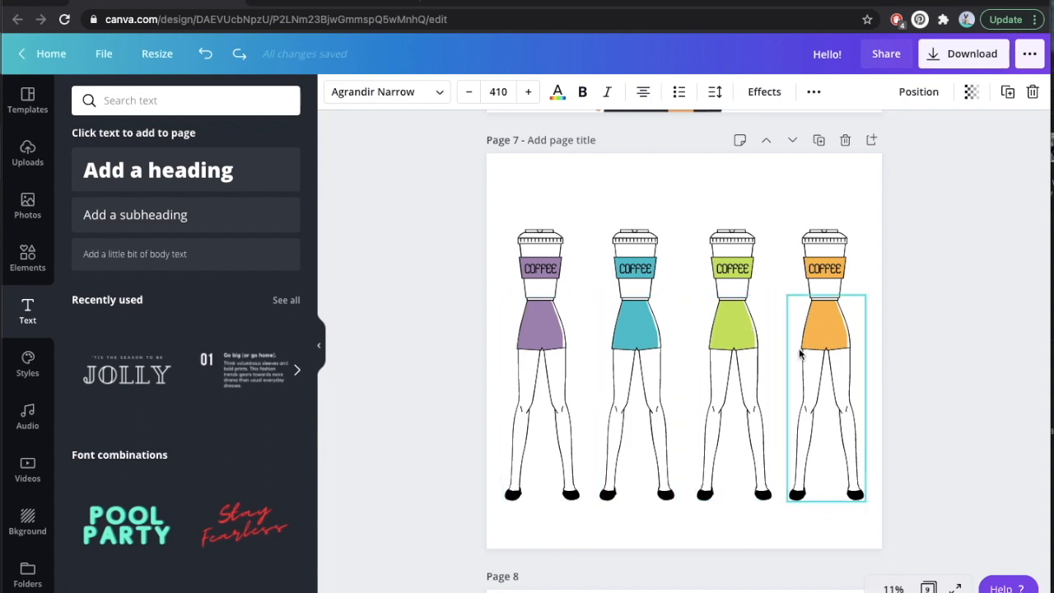
{"action": "scroll", "coordinate": [799, 354], "scroll_direction": "up", "scroll_amount": 6}
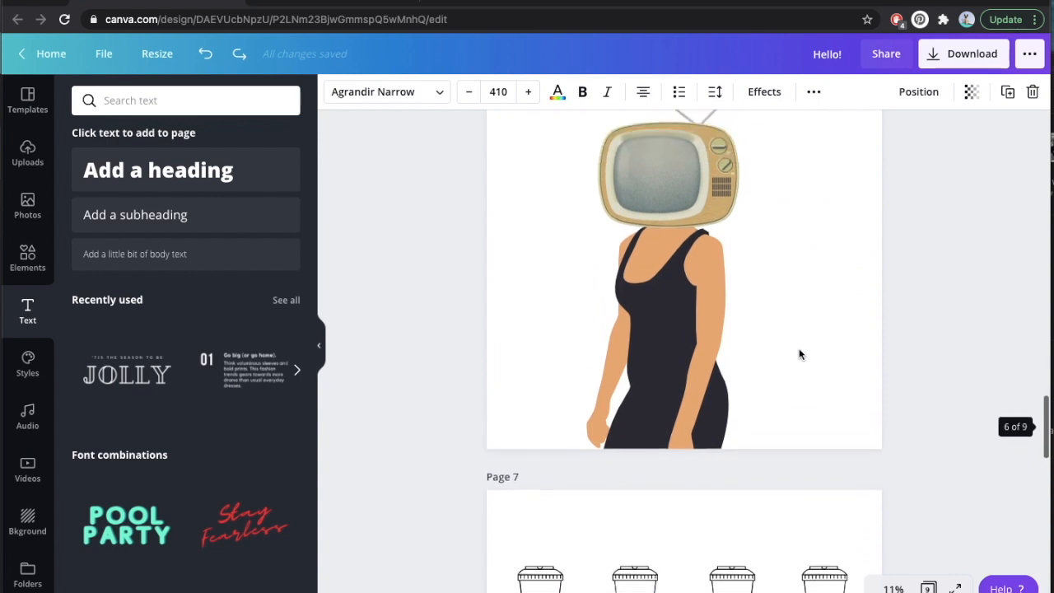
{"action": "scroll", "coordinate": [798, 354], "scroll_direction": "up", "scroll_amount": 8}
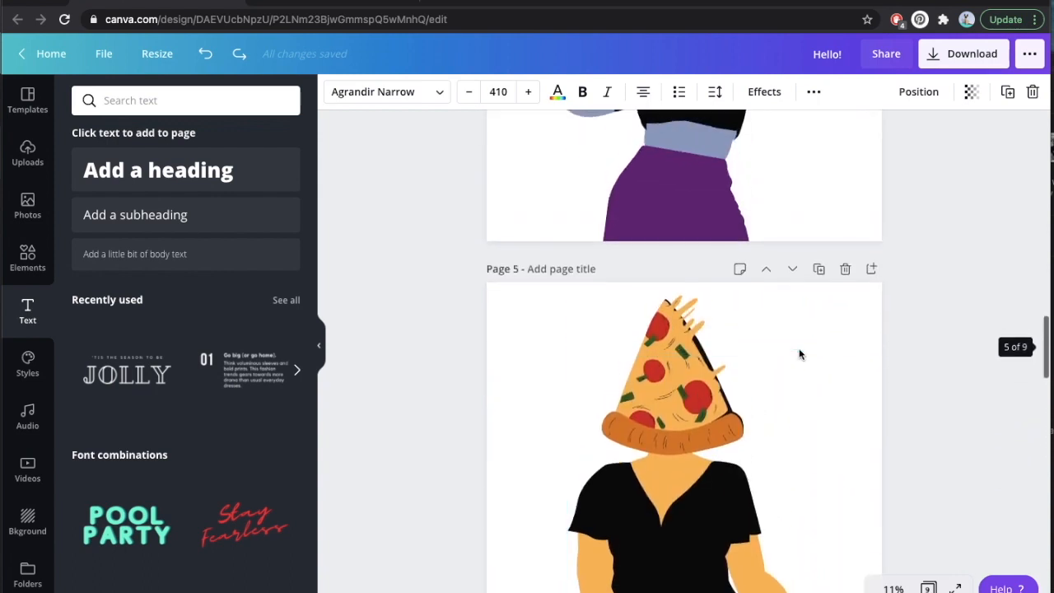
{"action": "scroll", "coordinate": [798, 354], "scroll_direction": "up", "scroll_amount": 5}
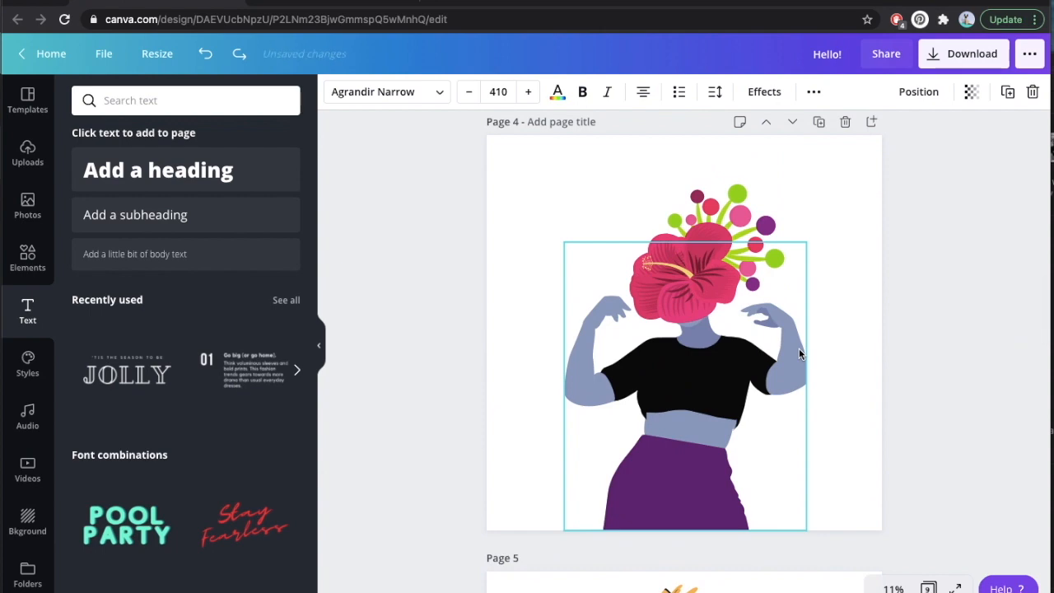
{"action": "scroll", "coordinate": [798, 352], "scroll_direction": "up", "scroll_amount": 5}
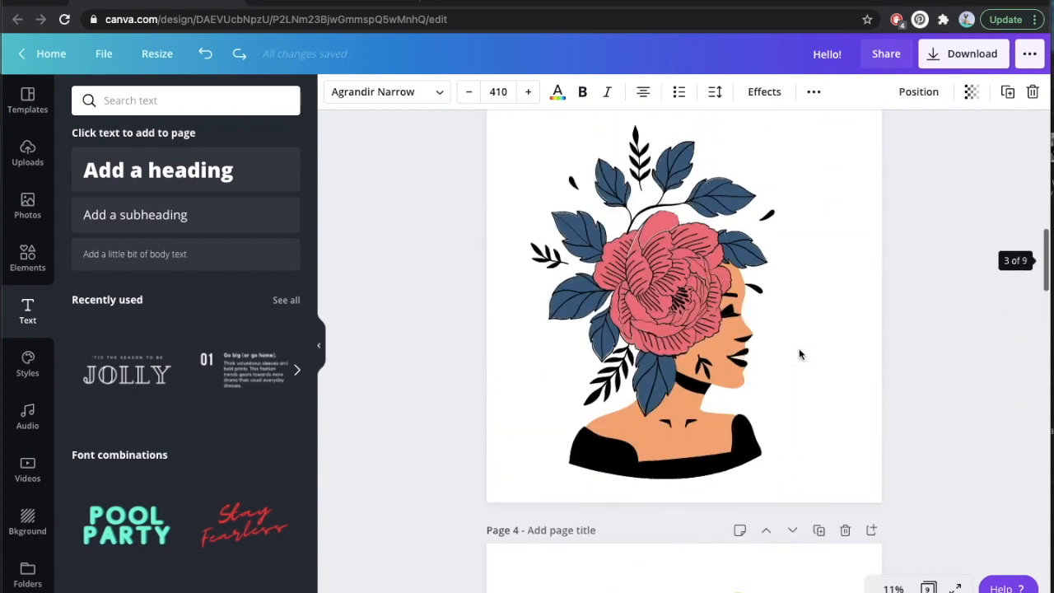
{"action": "scroll", "coordinate": [798, 354], "scroll_direction": "up", "scroll_amount": 10}
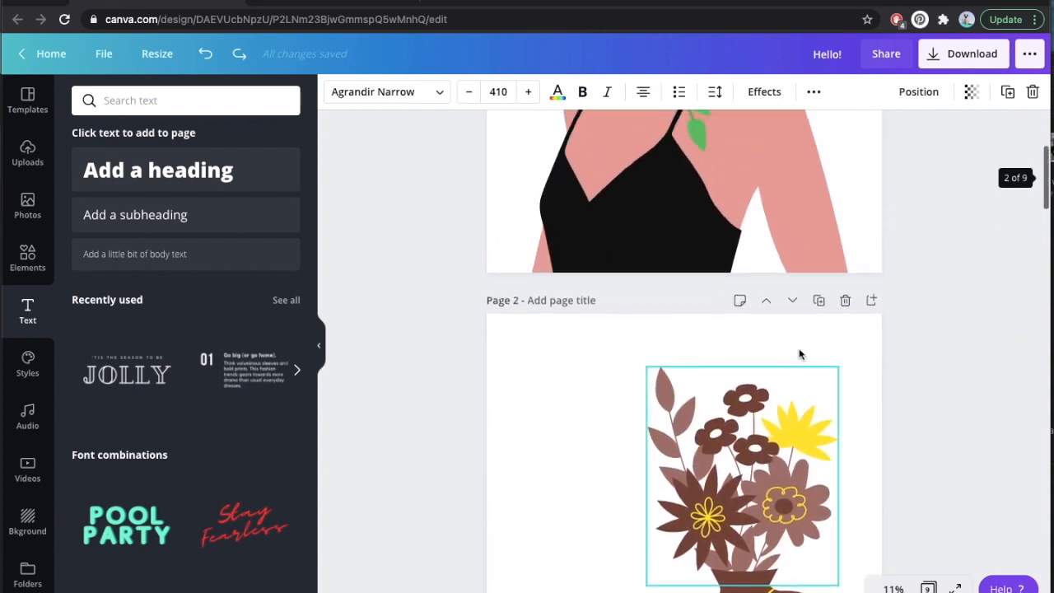
{"action": "scroll", "coordinate": [799, 354], "scroll_direction": "up", "scroll_amount": 8}
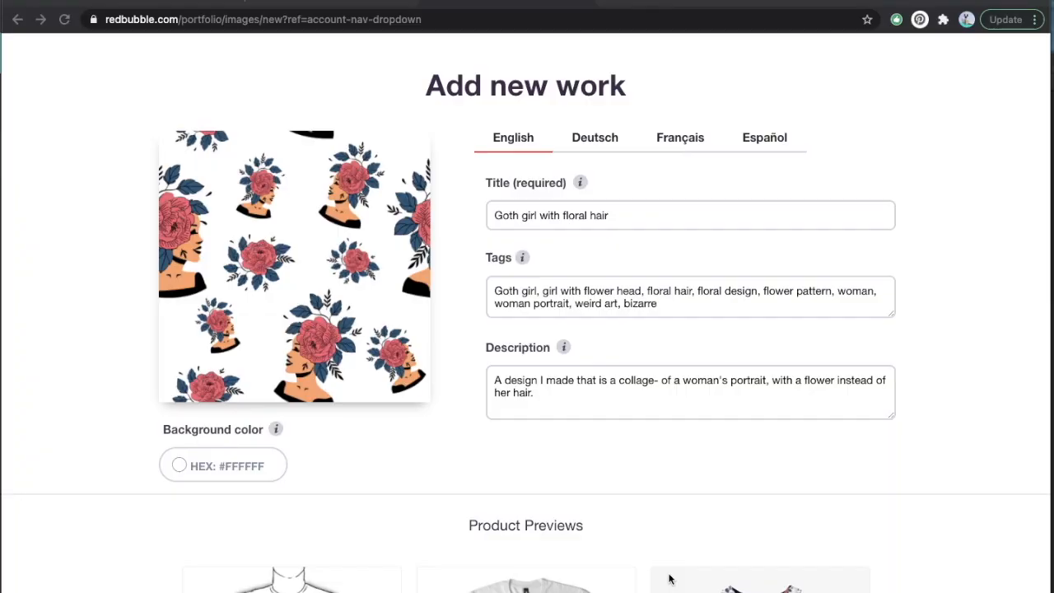
Switch to Redbubble's new artwork page and open the image file chooser in the Hello! folder.
{"action": "scroll", "coordinate": [527, 329], "scroll_direction": "down", "scroll_amount": 5}
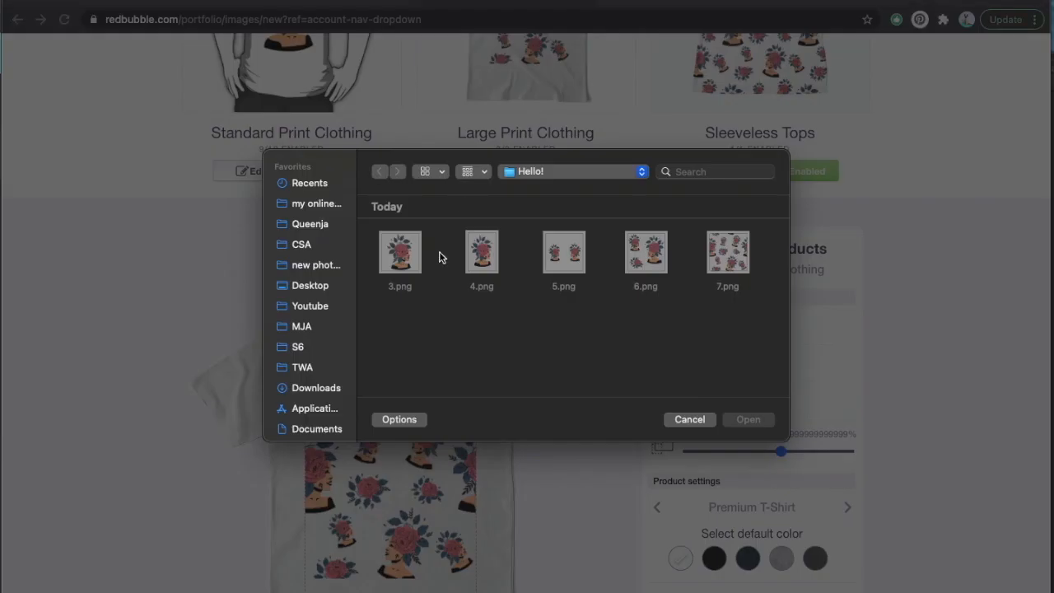